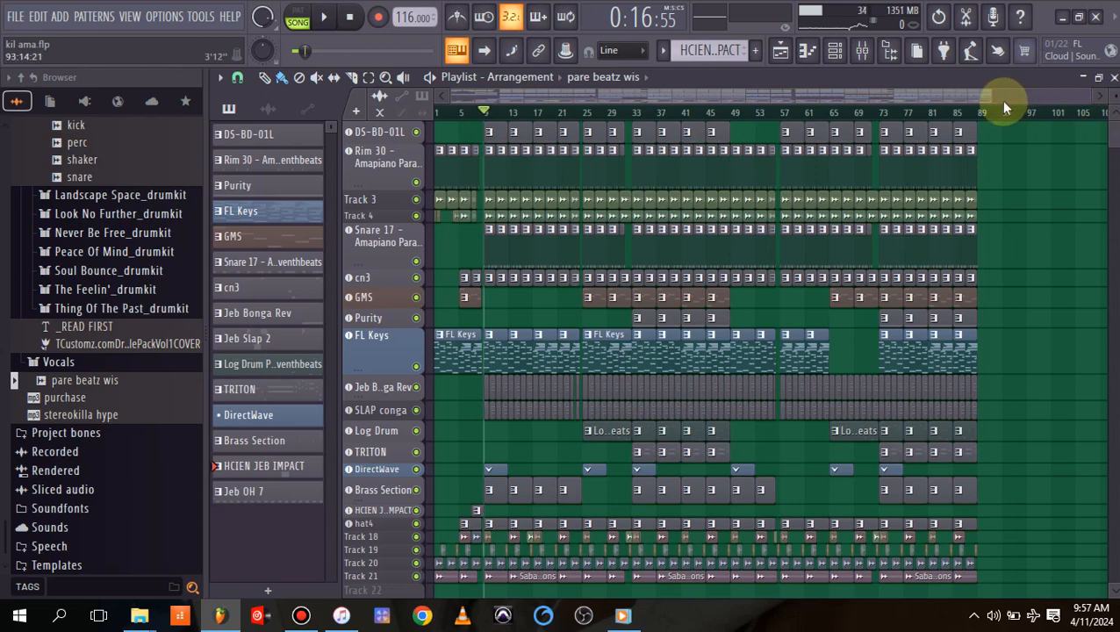
Enlarge the DS-BD-01L track's height in the playlist and solo the FL Keys track.
drag(1081, 93, 930, 107)
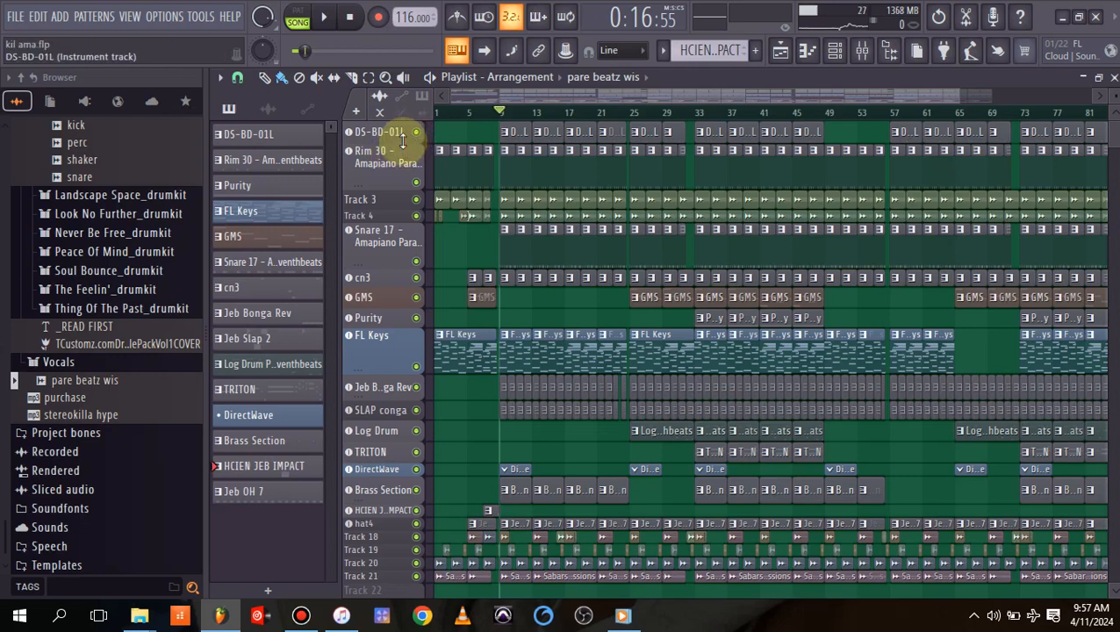
drag(403, 140, 408, 259)
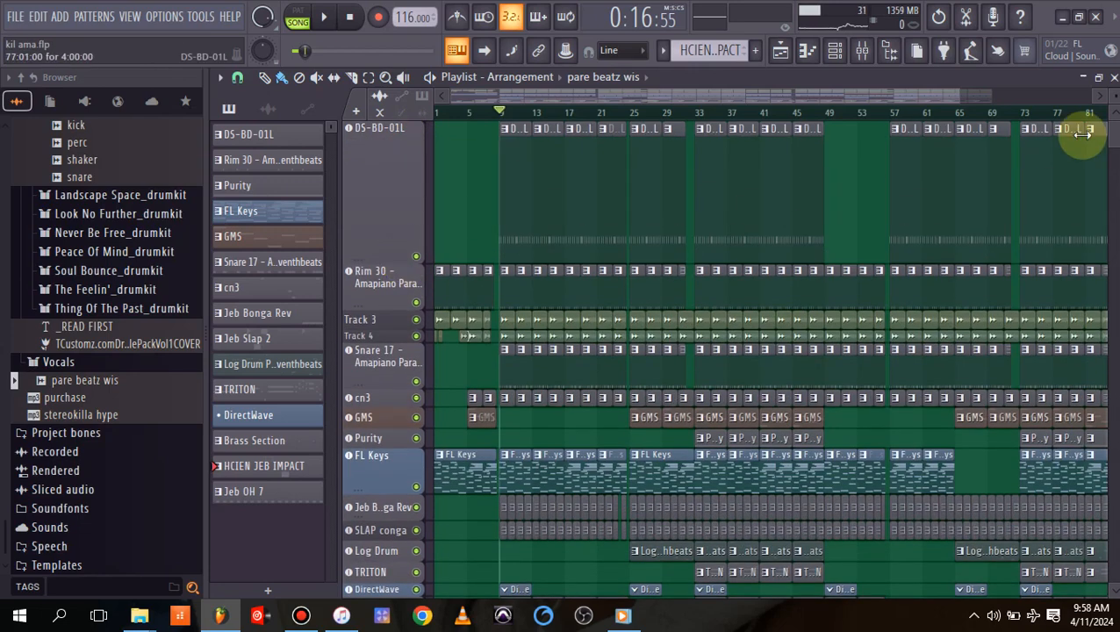
scroll(1109, 148, down, 5)
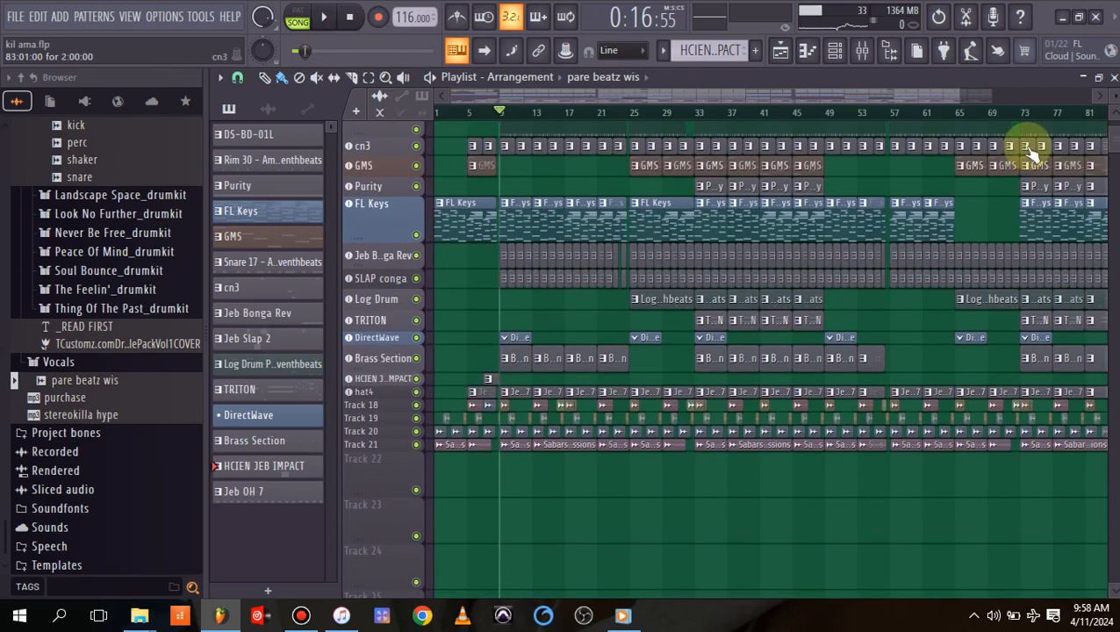
right_click(417, 236)
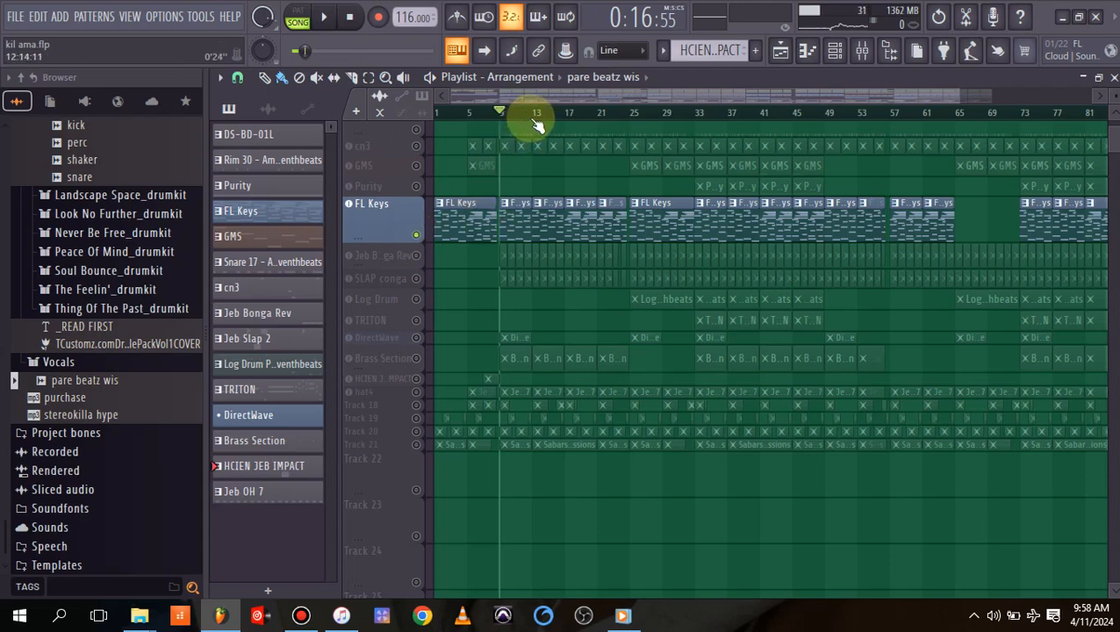
Play the FL Keys clip at bar 13 in the piano roll with the note area enlarged, and return to the playlist.
double_click(543, 217)
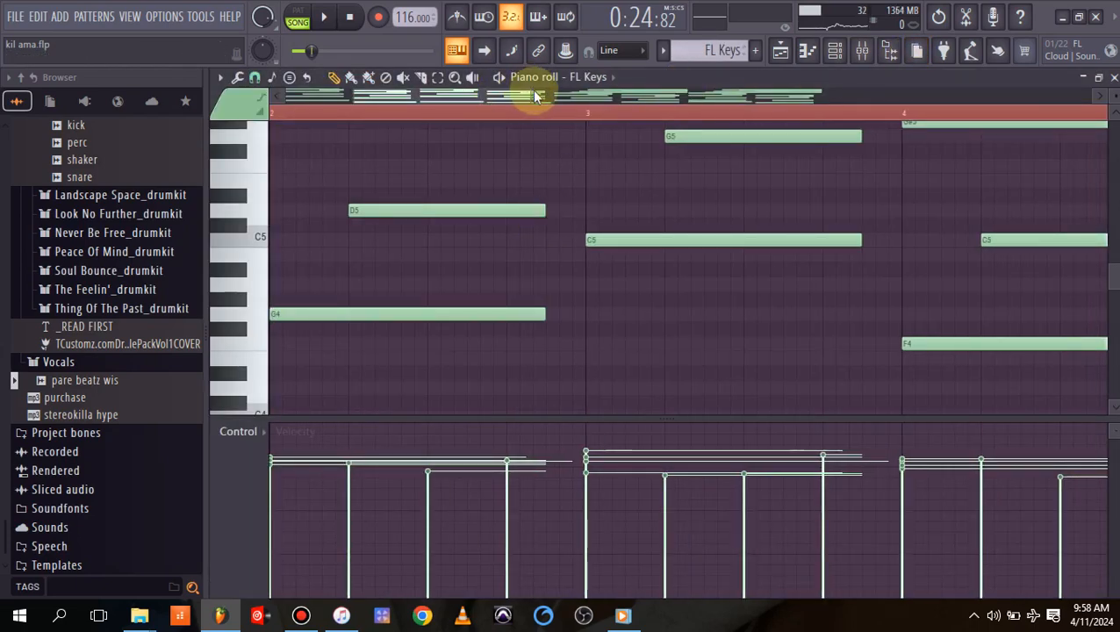
drag(530, 98, 884, 275)
key(space)
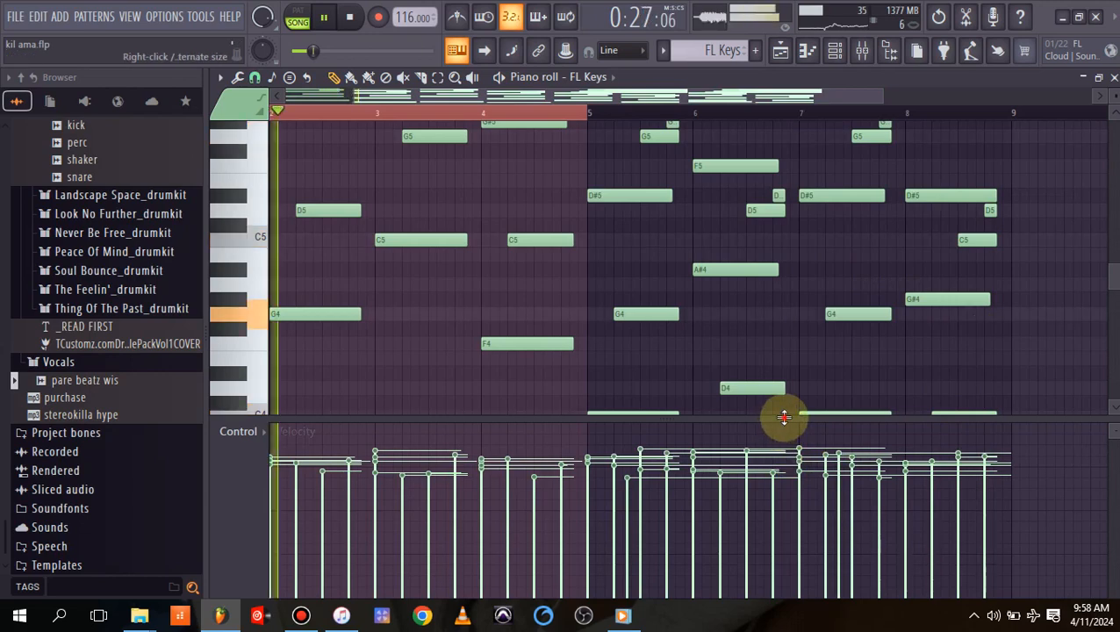
drag(781, 419, 788, 614)
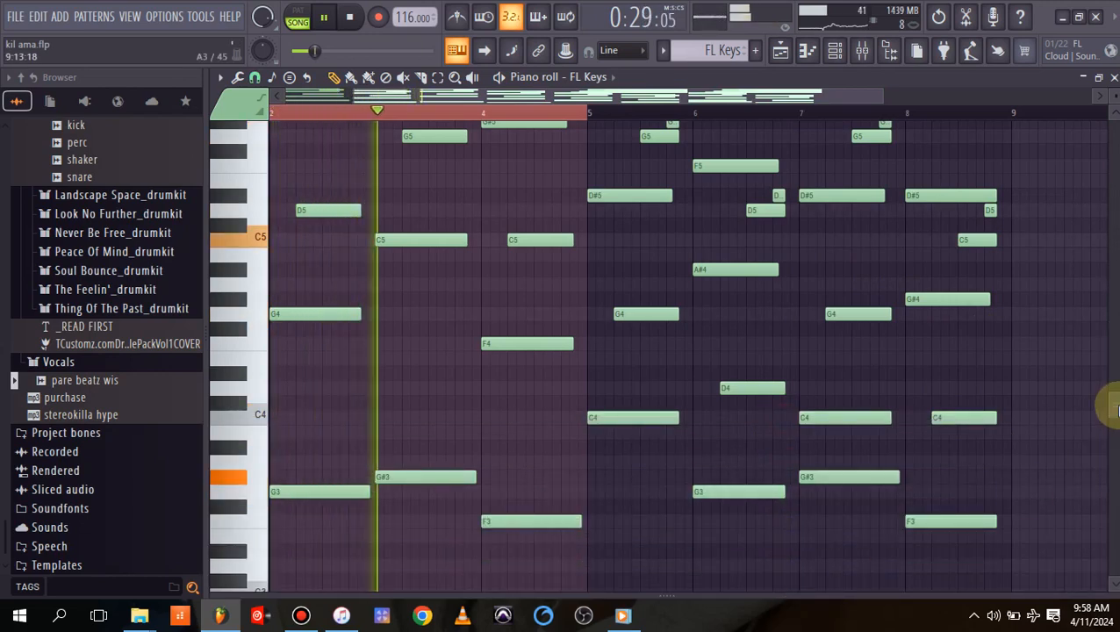
scroll(1107, 401, up, 2)
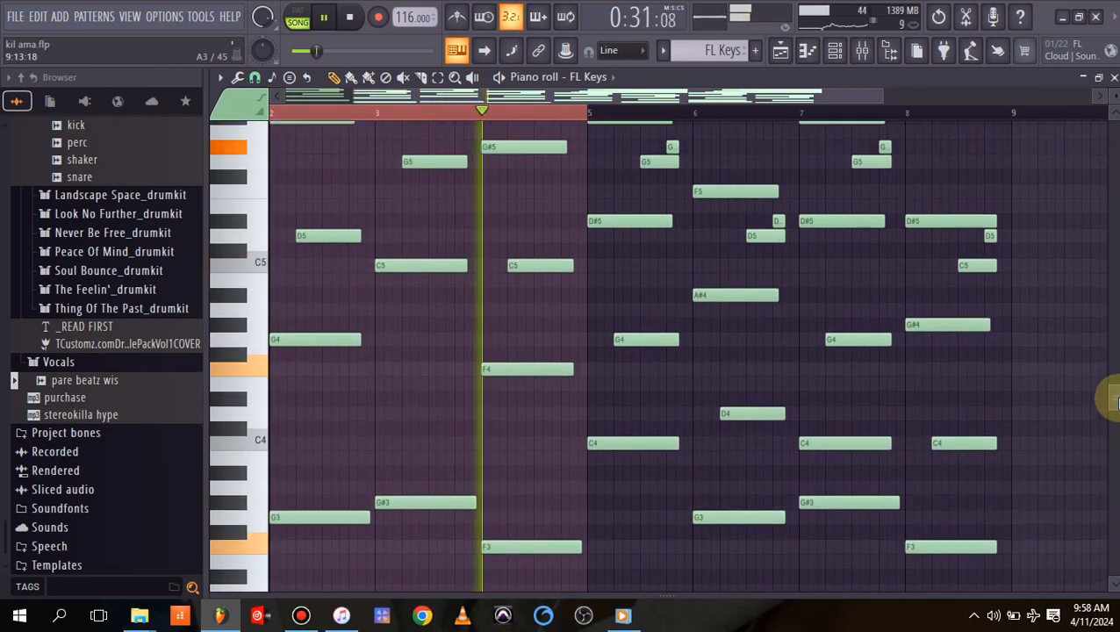
scroll(1107, 401, up, 3)
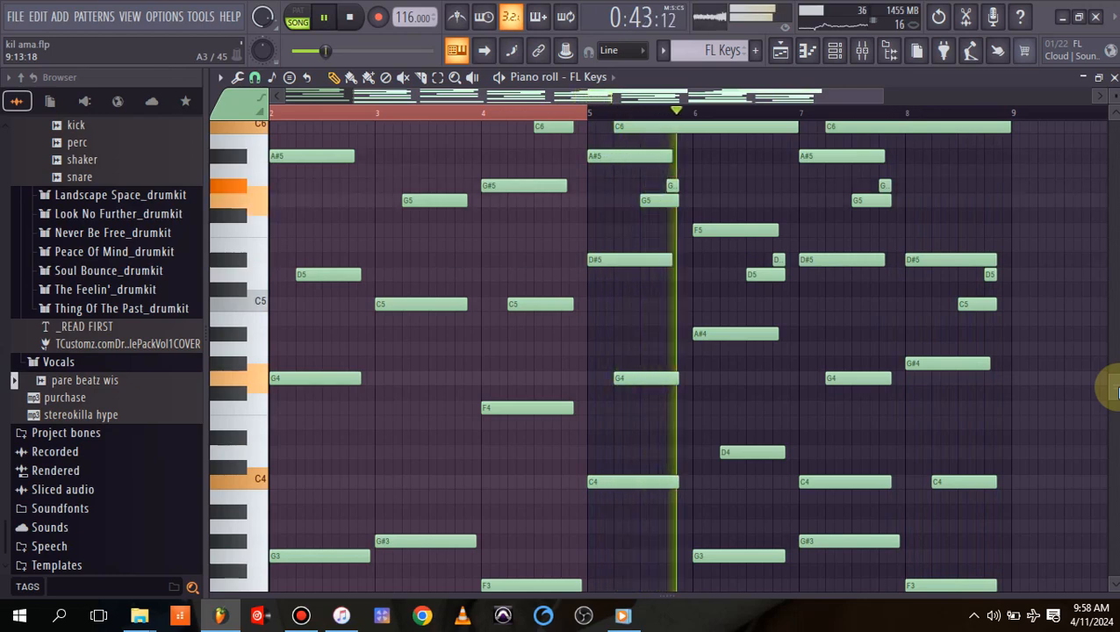
key(space)
click(779, 53)
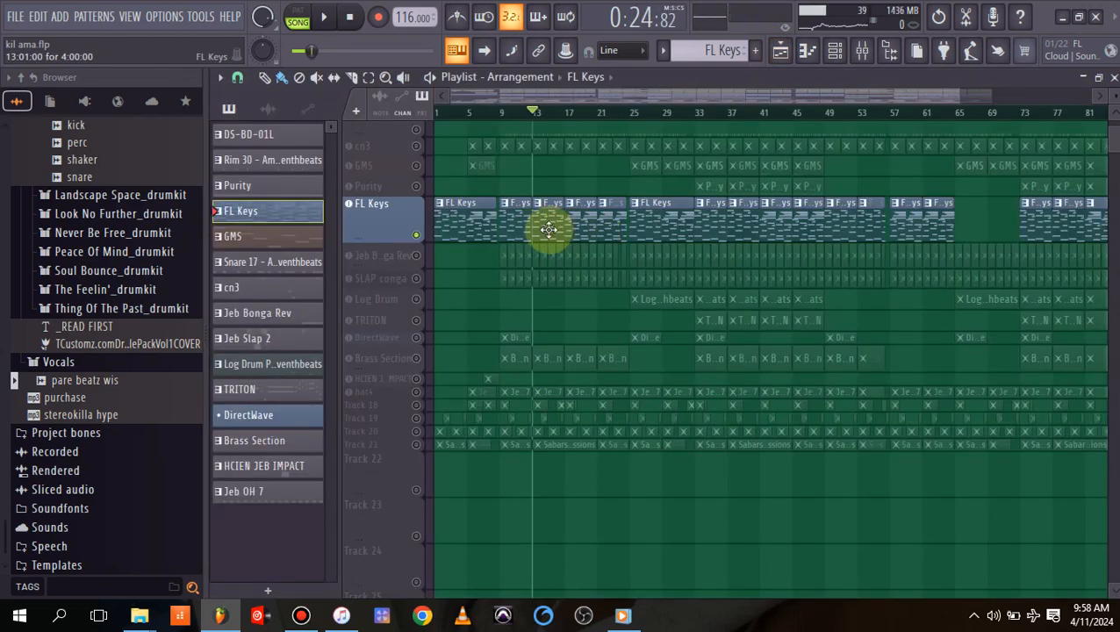
Play the soloed FL Keys track from bar 13, including its whole chord pattern from bar 1 in the piano roll, and return to the playlist.
key(space)
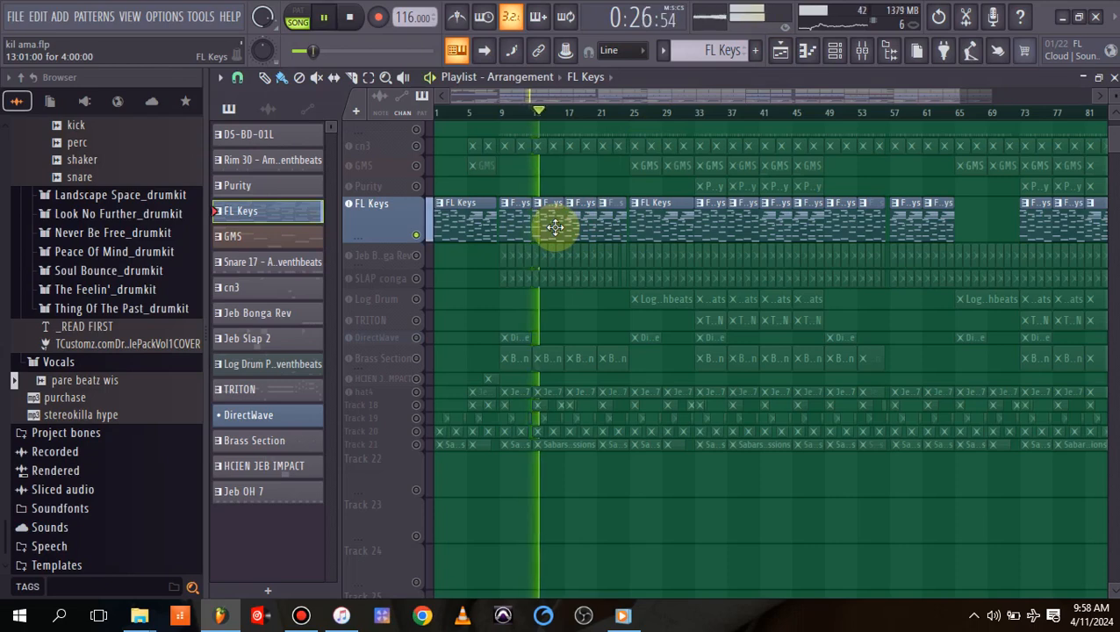
key(space)
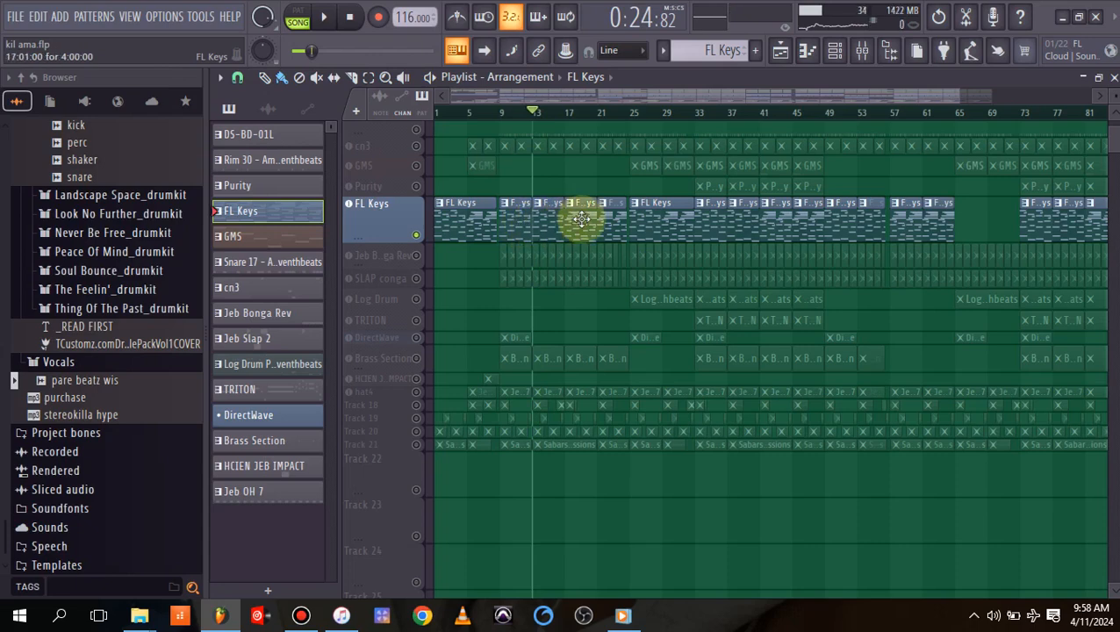
double_click(547, 224)
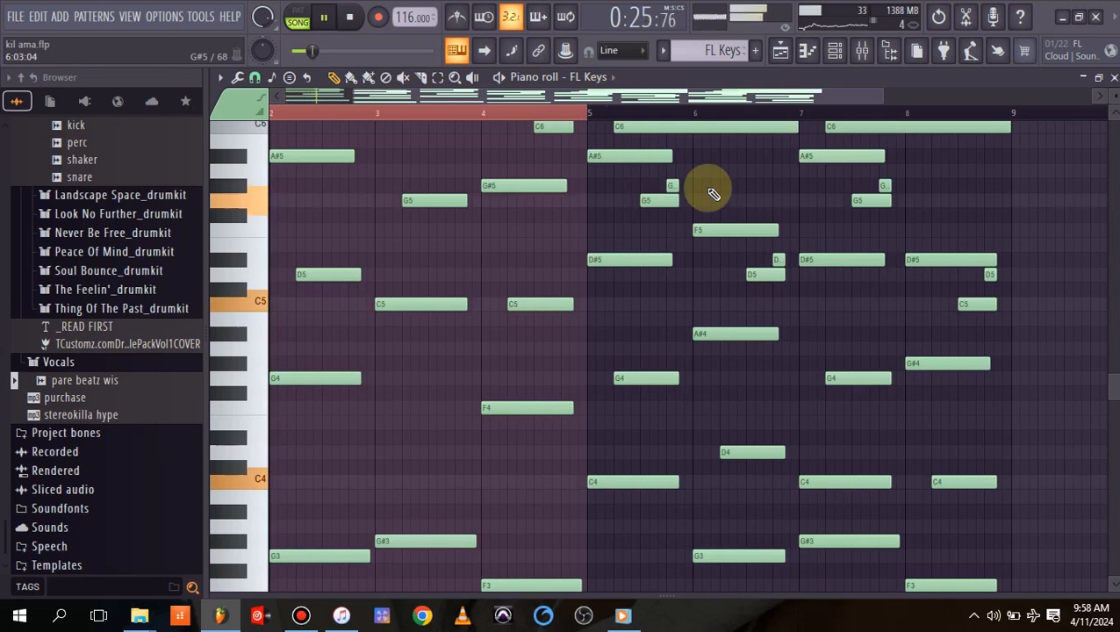
key(space)
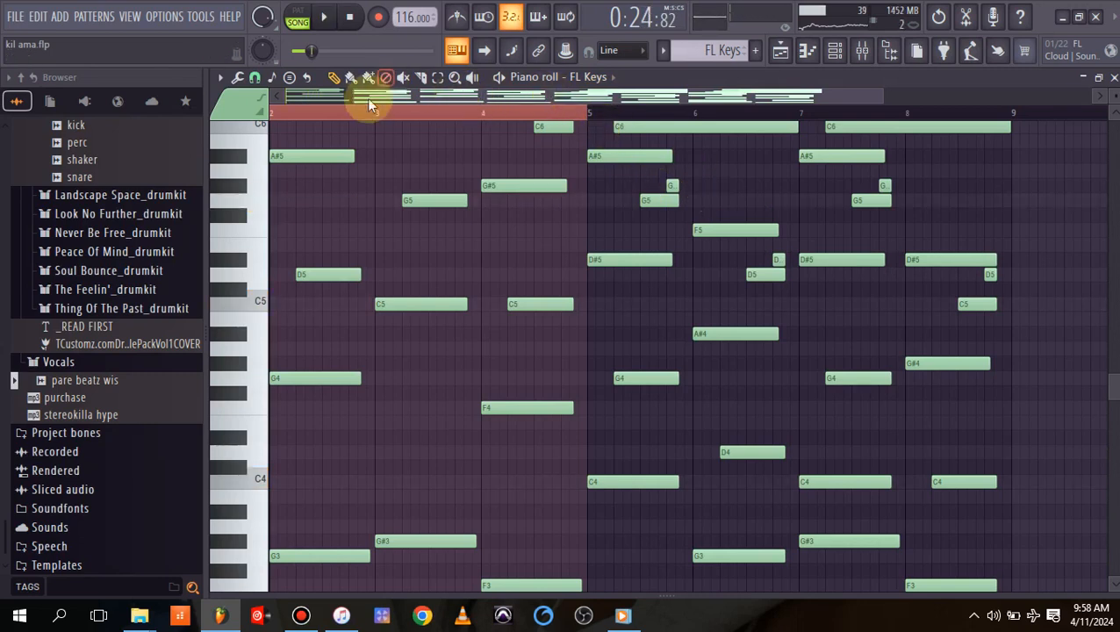
drag(351, 96, 212, 150)
key(space)
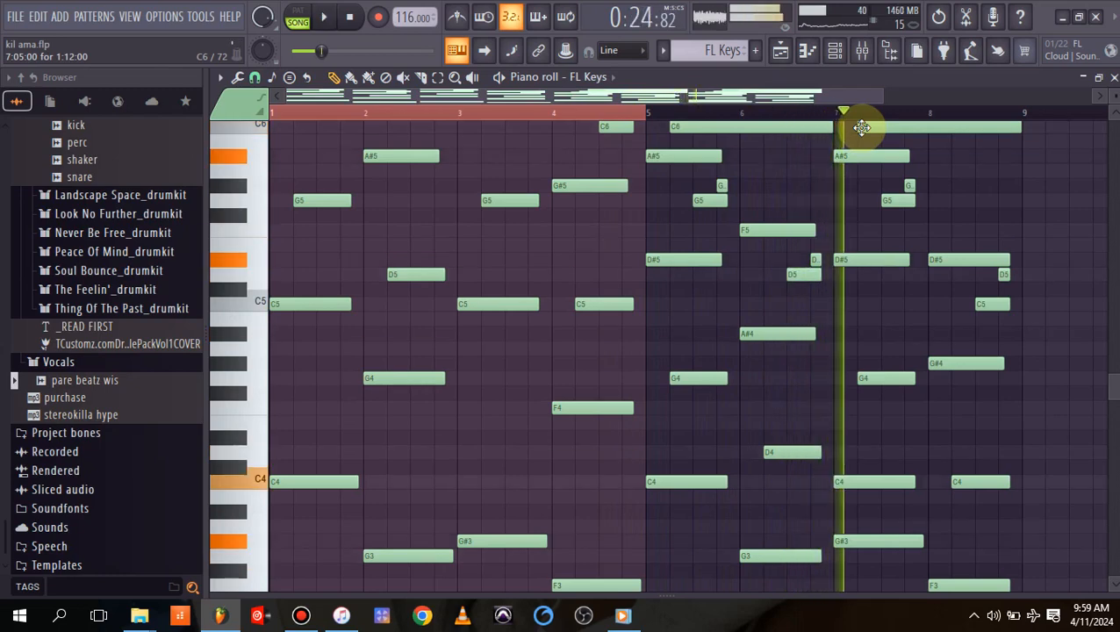
key(space)
click(780, 54)
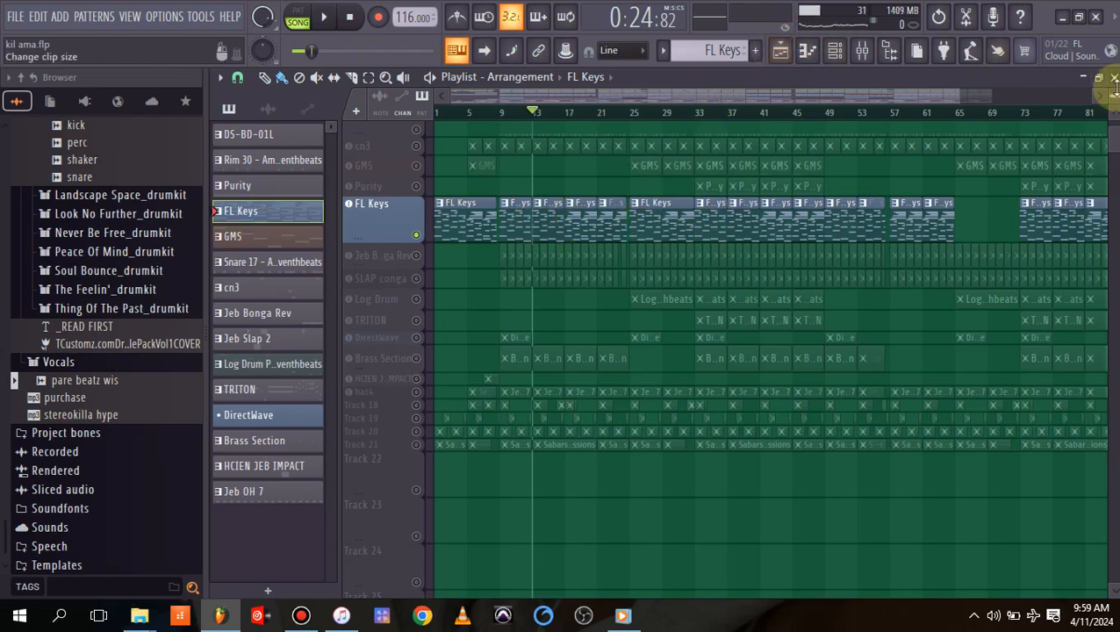
Solo the DS-BD-01L track, play its first clip from bar 9 in the piano roll, and return to the playlist.
drag(1115, 136, 1115, 123)
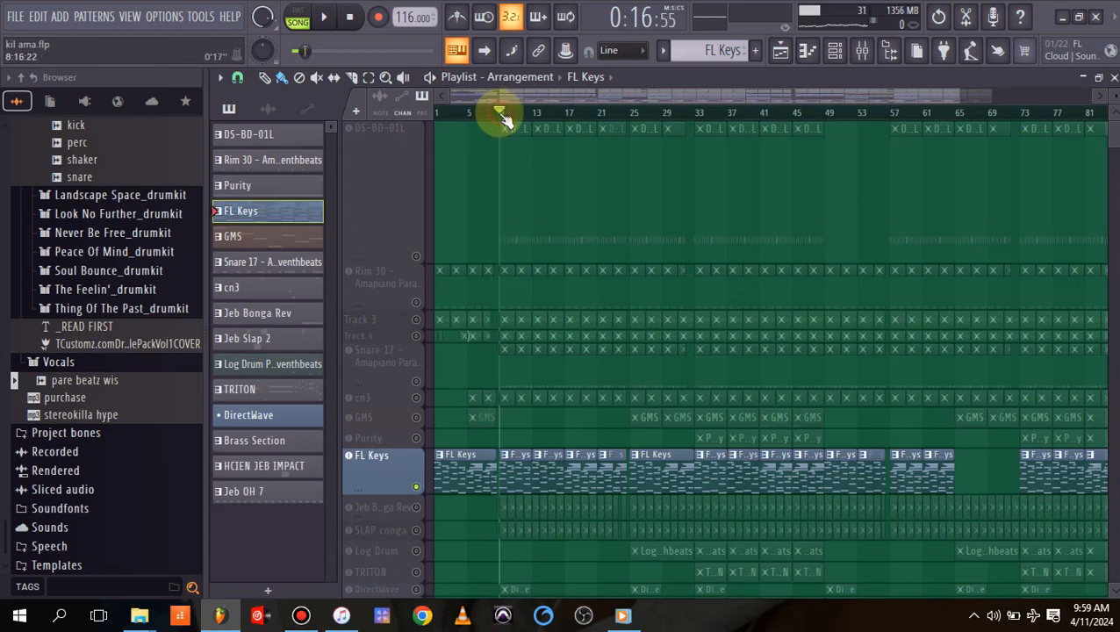
click(416, 259)
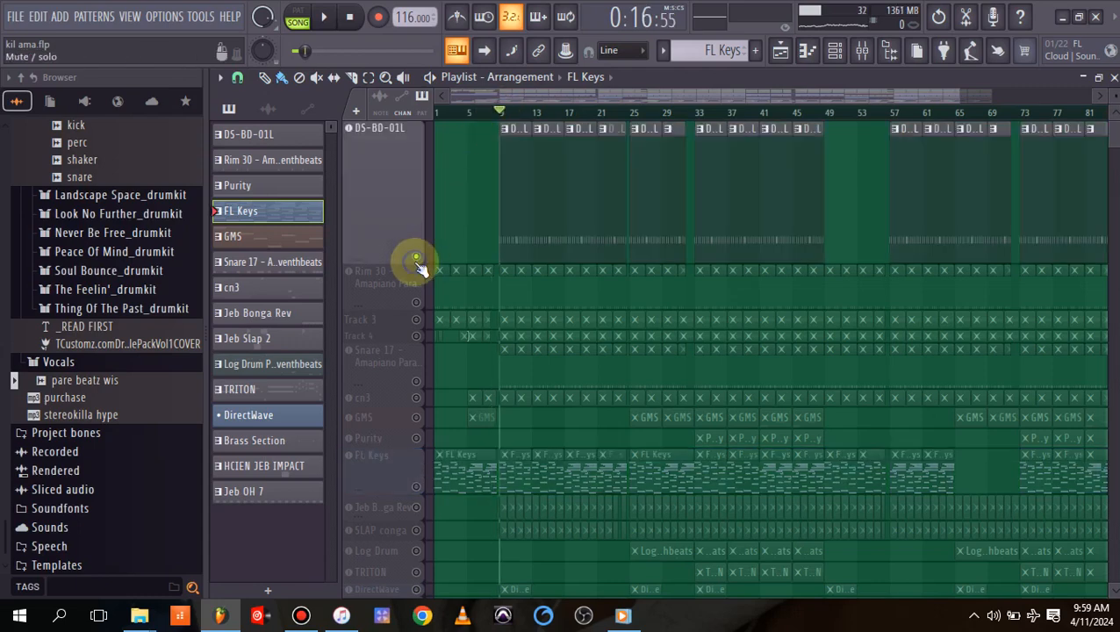
double_click(514, 222)
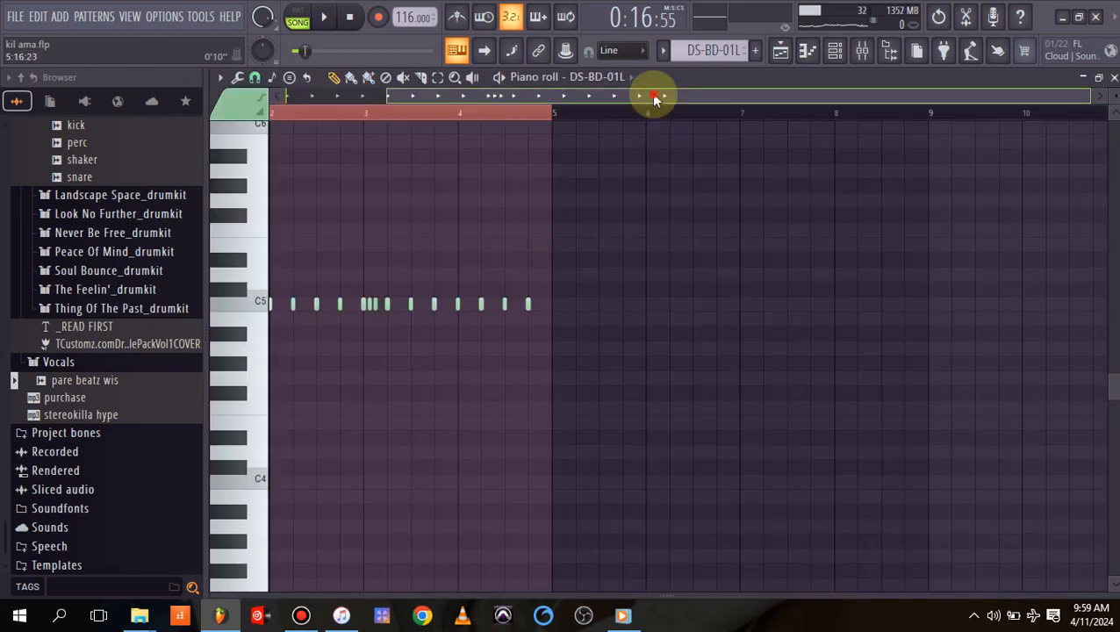
key(space)
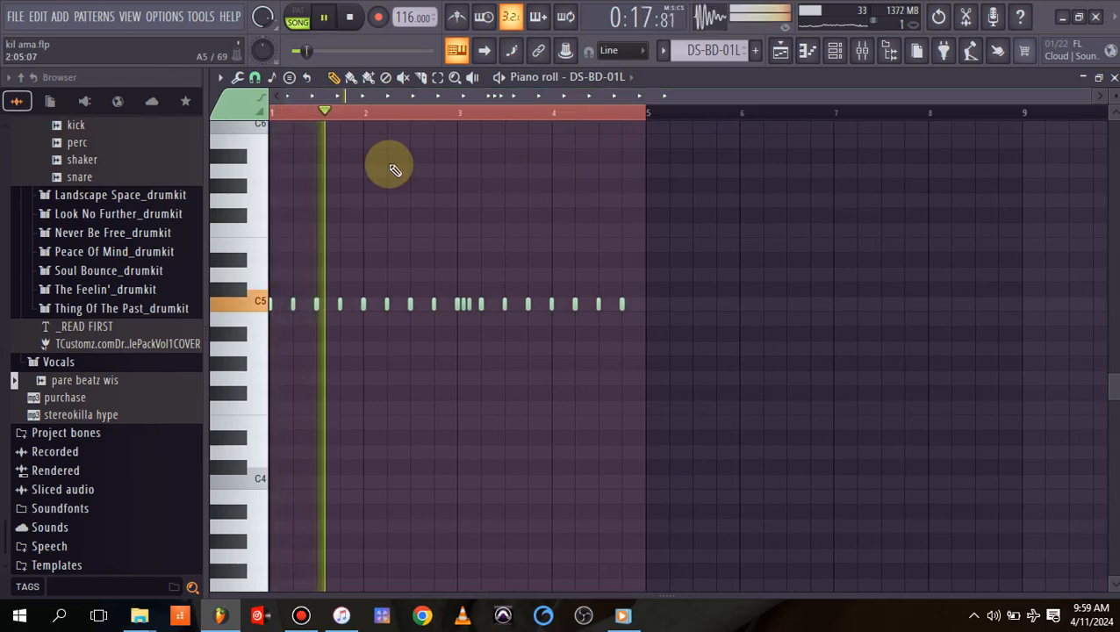
click(859, 51)
click(805, 50)
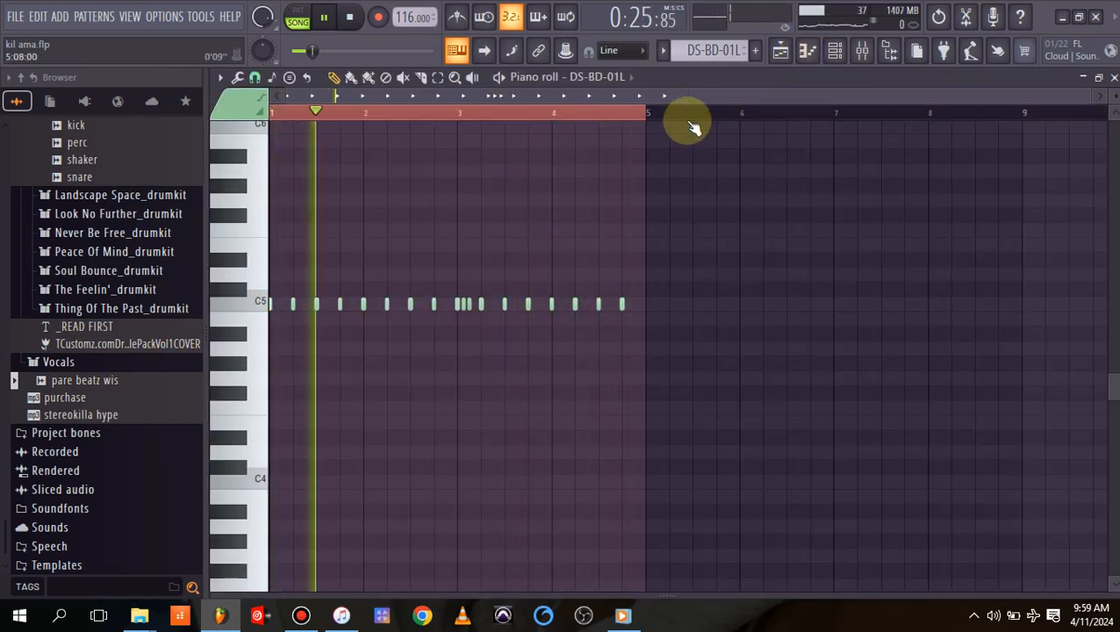
key(space)
click(780, 55)
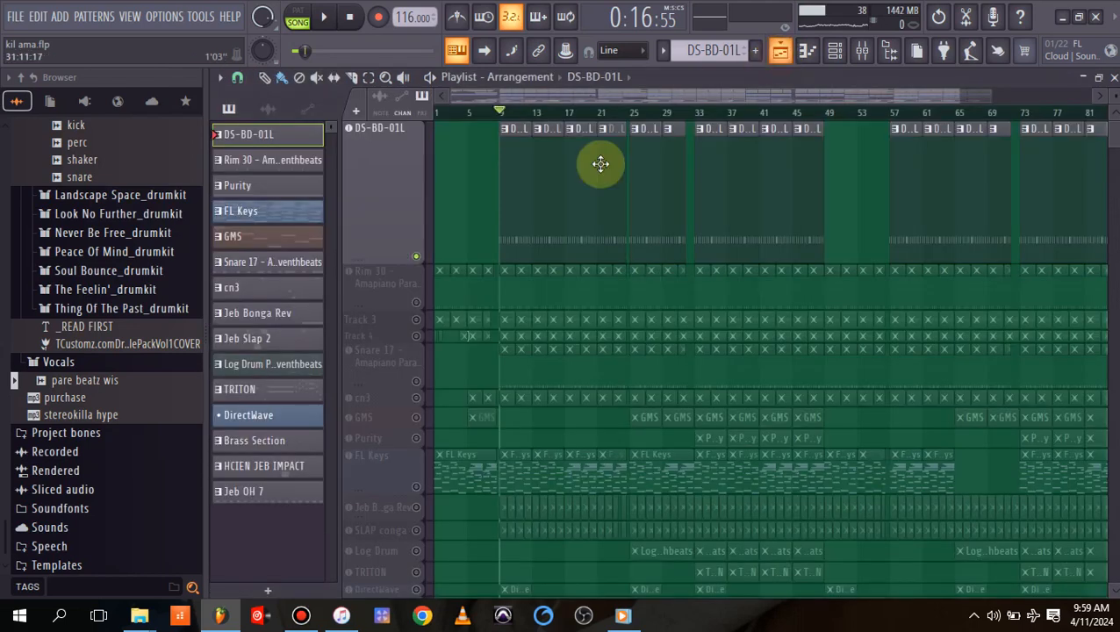
Solo the Rim 30 track, play it while viewing its notes in the piano roll and its steps in the channel rack, and return to the playlist.
right_click(415, 302)
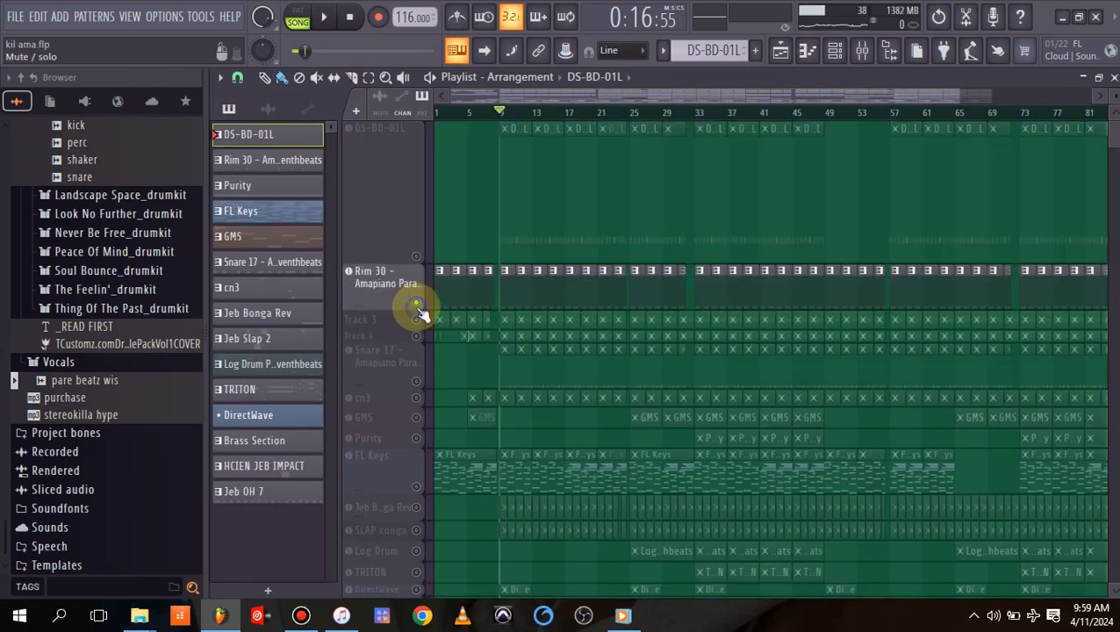
key(space)
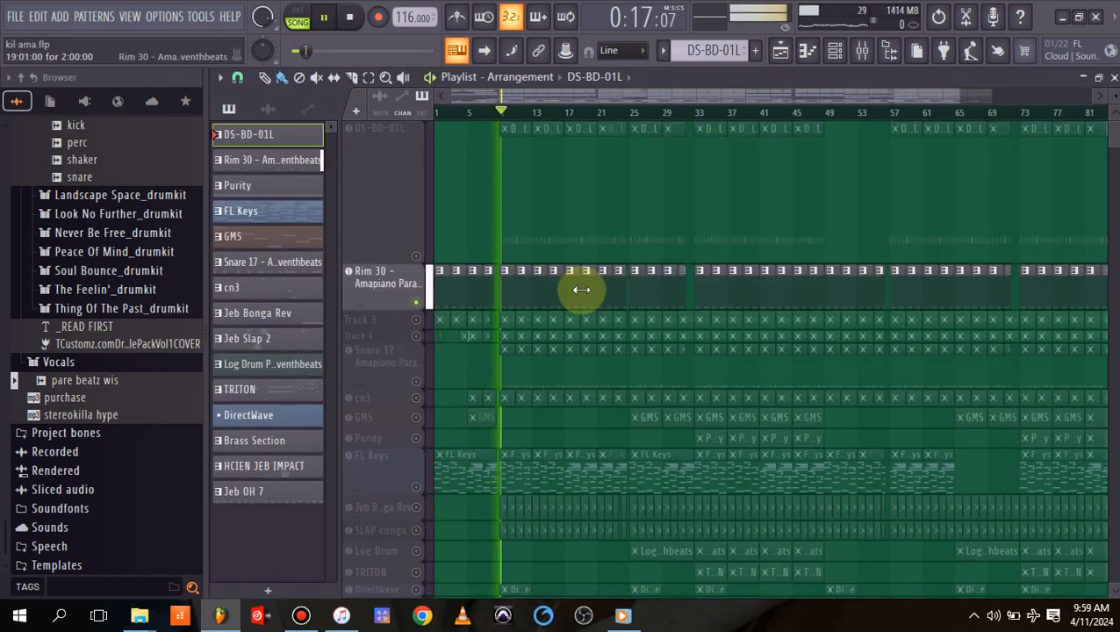
double_click(511, 293)
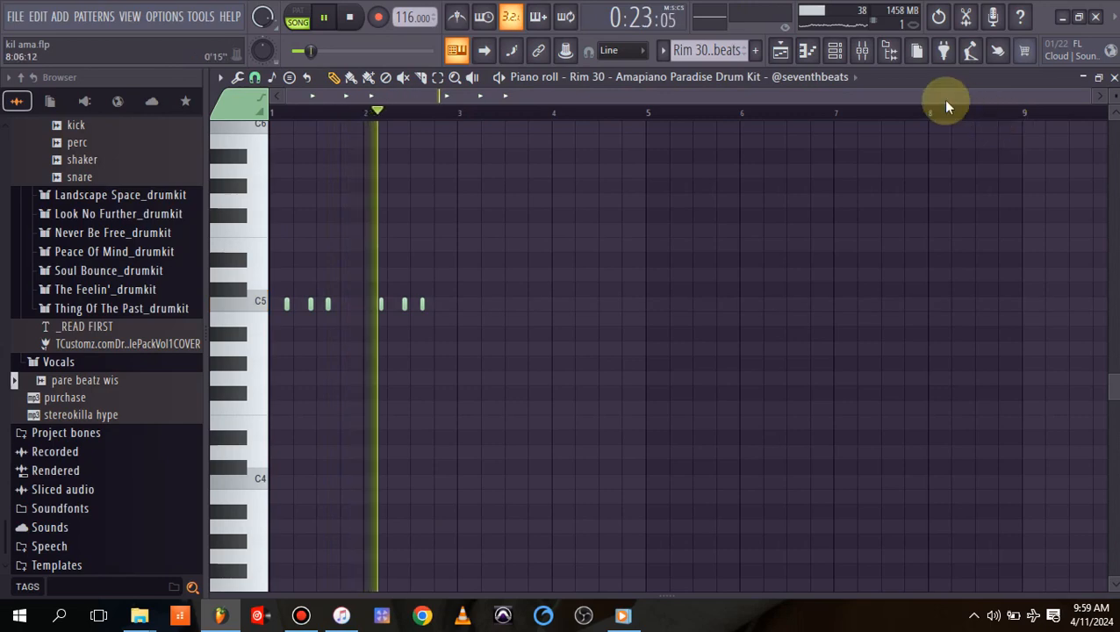
click(834, 50)
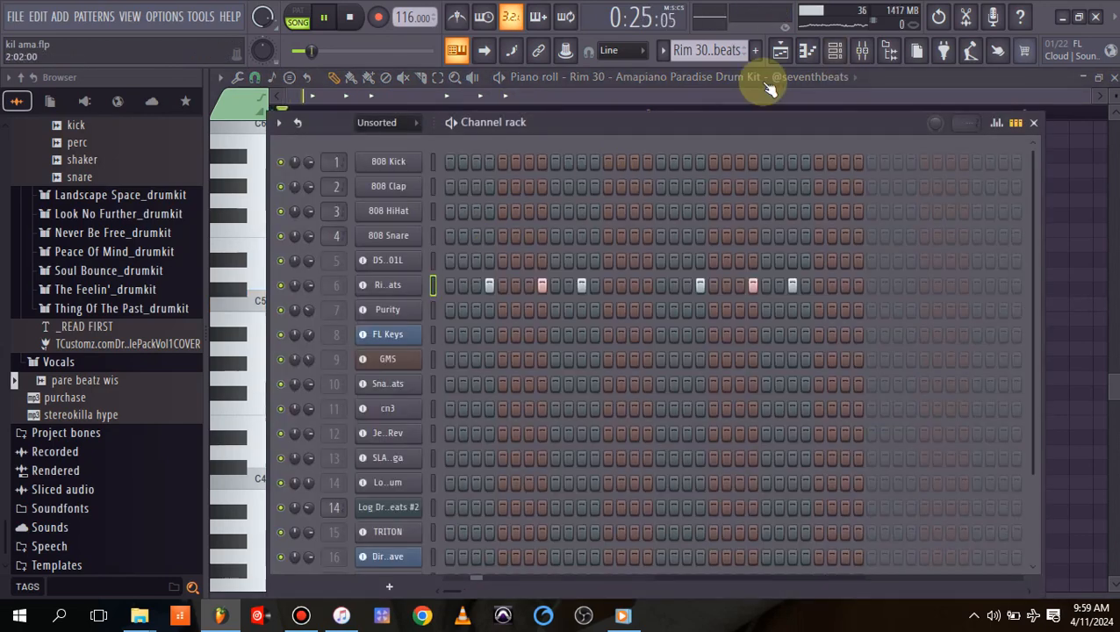
click(780, 50)
key(space)
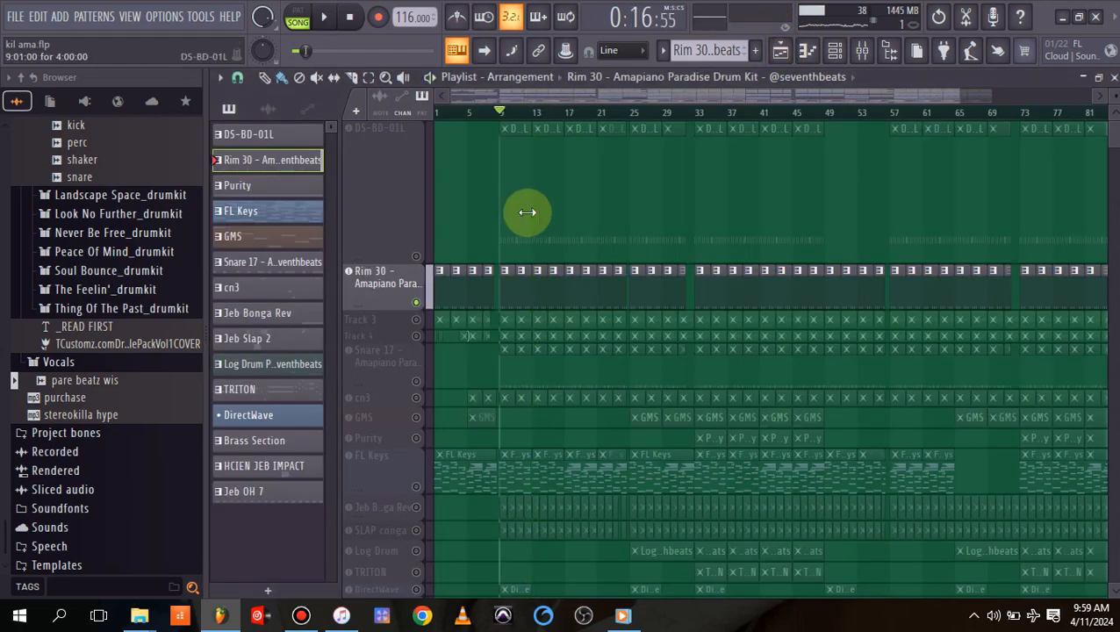
Unmute DS-BD-01L, Track 3 and an enlarged Track 4 alongside Rim 30 during playback from bar 9.
click(416, 257)
key(space)
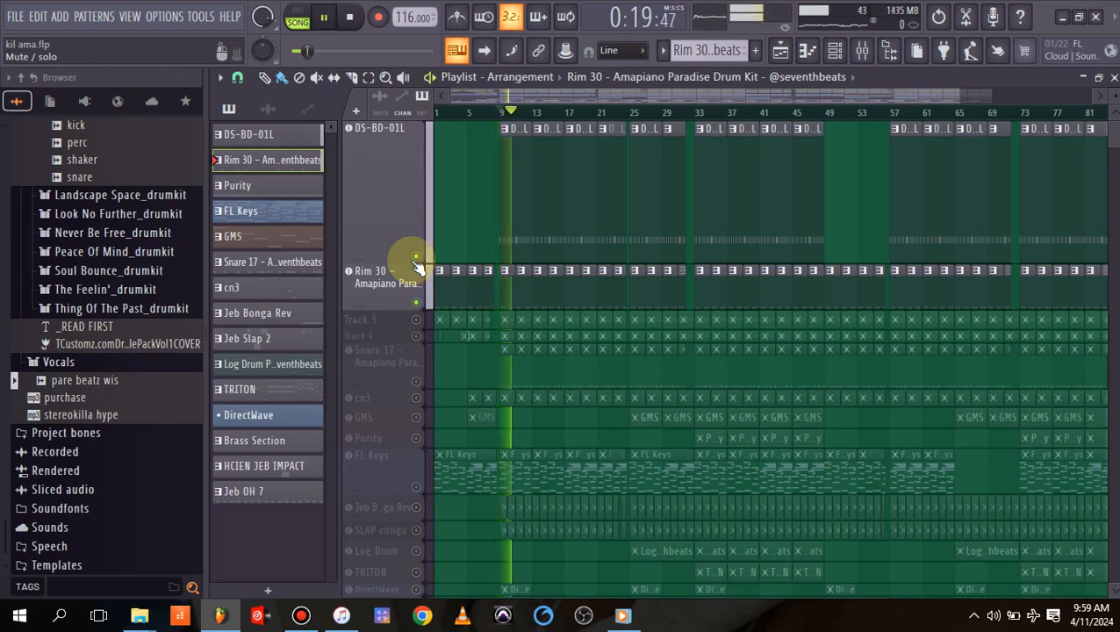
click(416, 319)
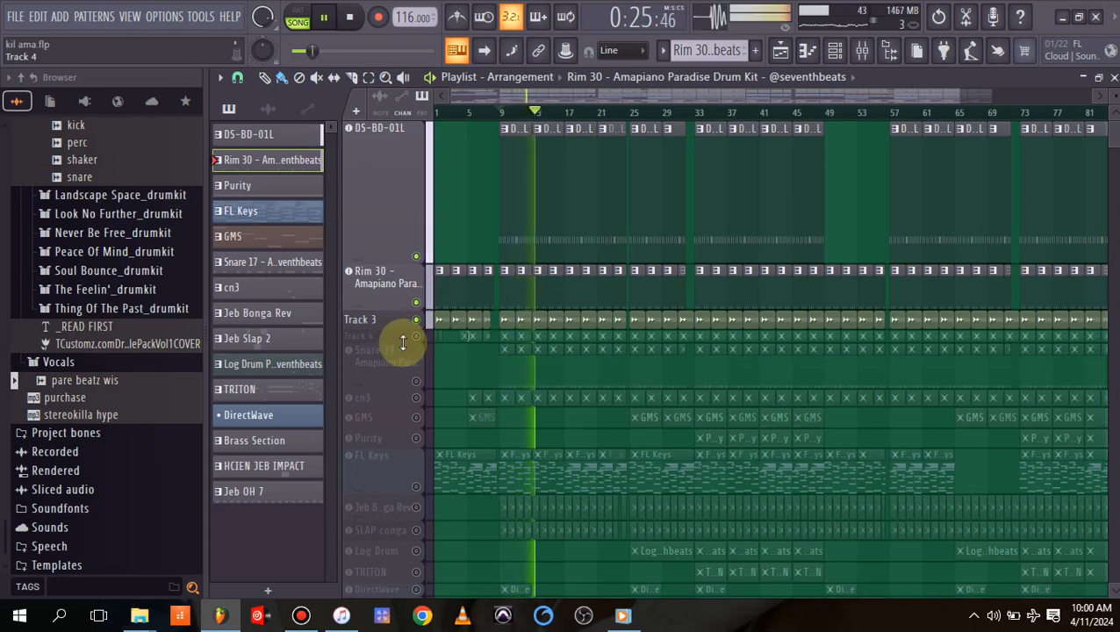
drag(392, 343, 401, 425)
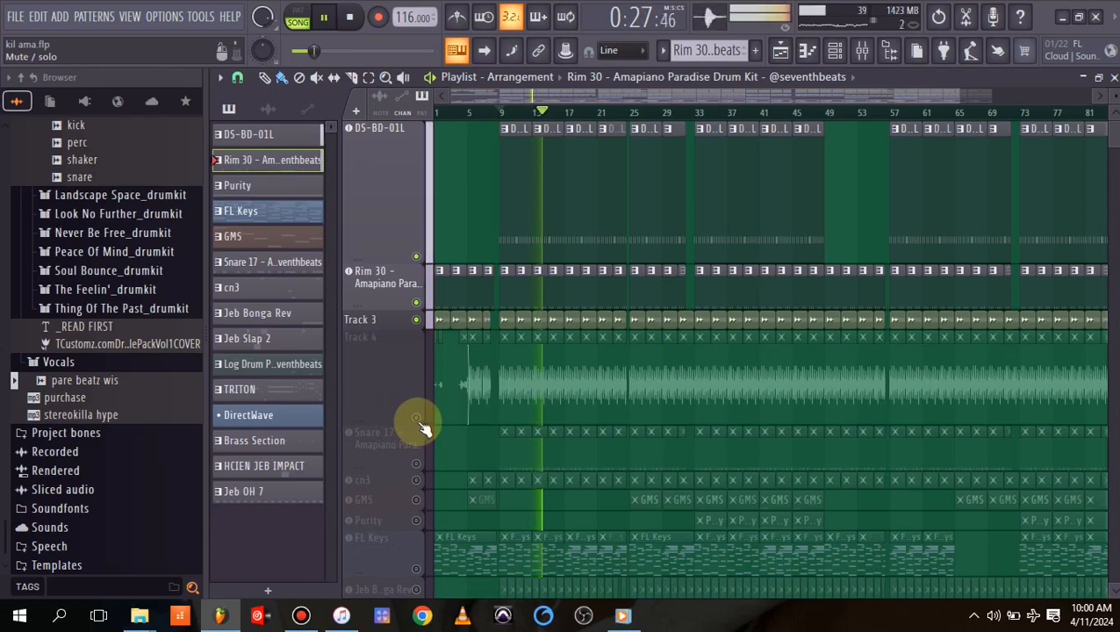
click(417, 420)
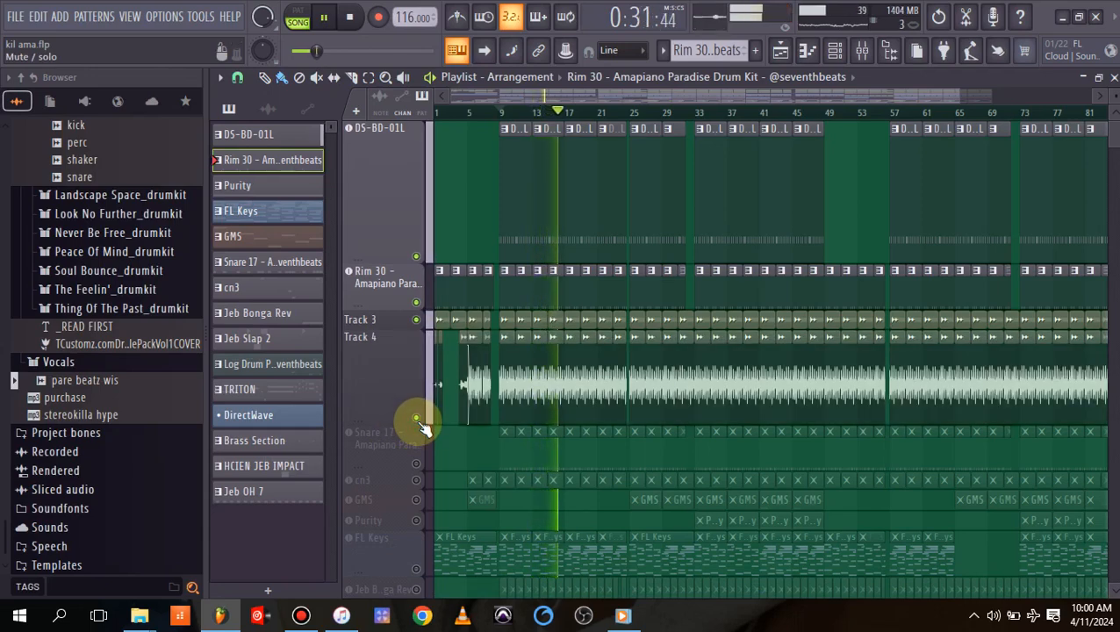
key(space)
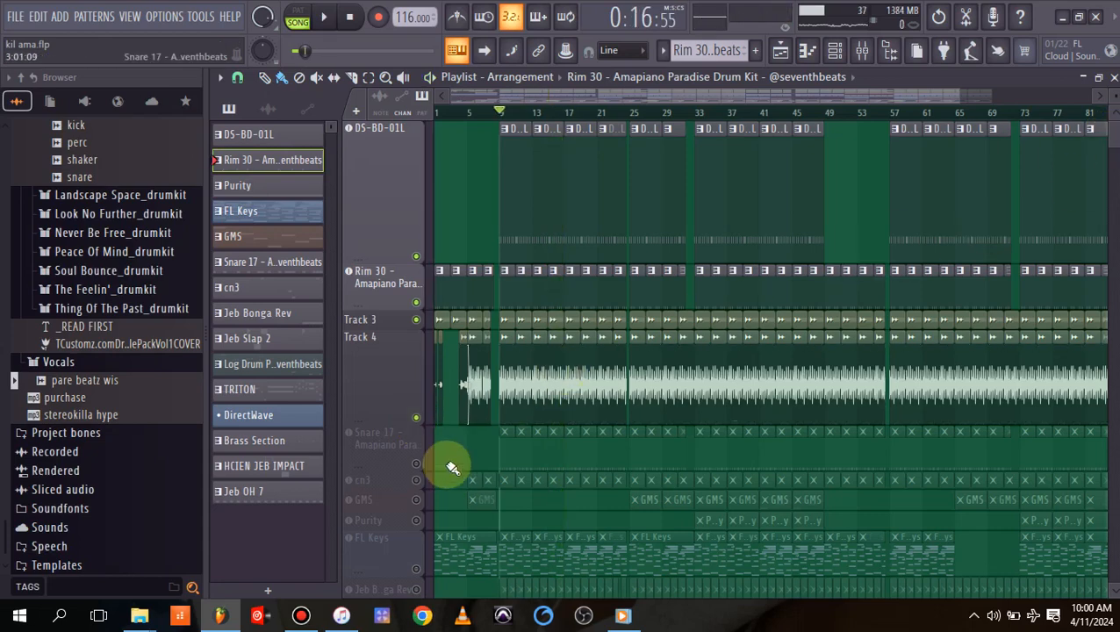
Solo the Snare 17 track, play it briefly from bar 9, and open the mixer.
right_click(420, 465)
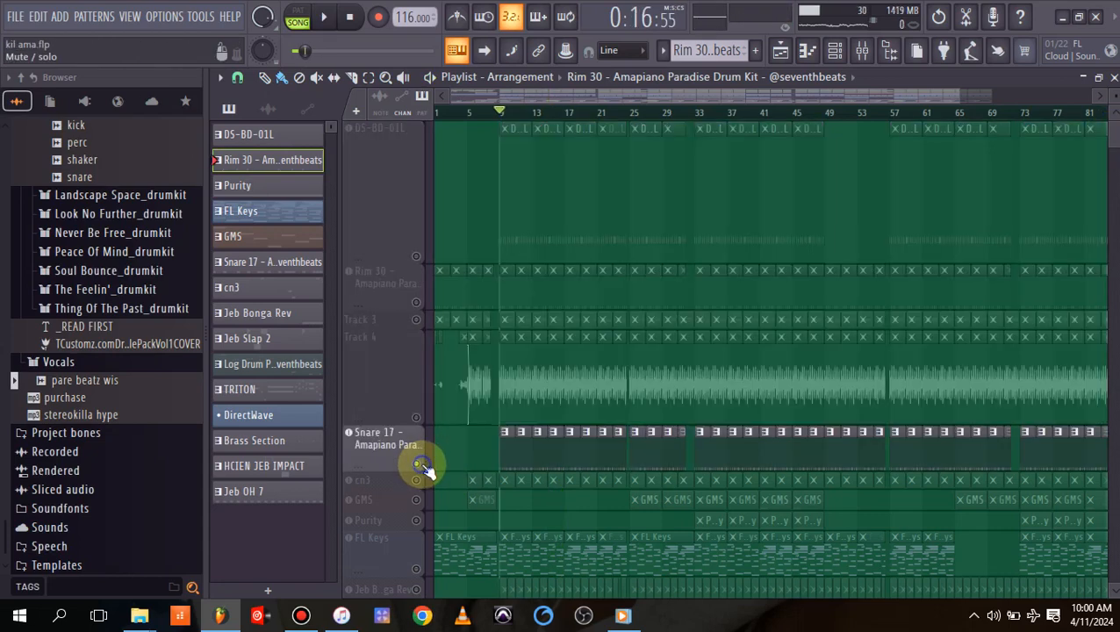
key(space)
key(space)
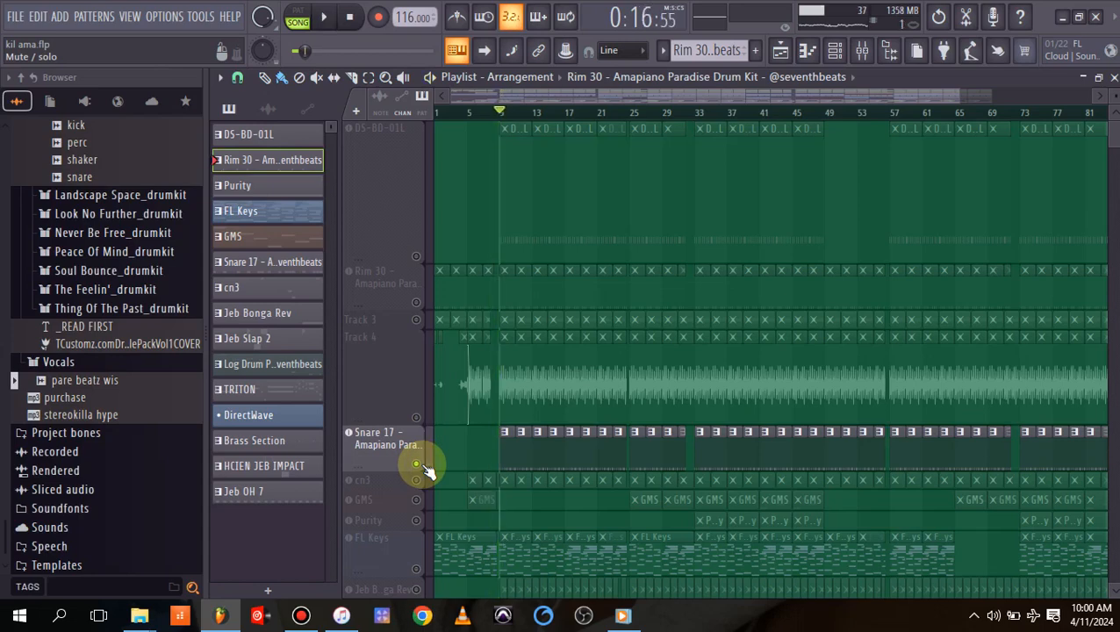
click(862, 50)
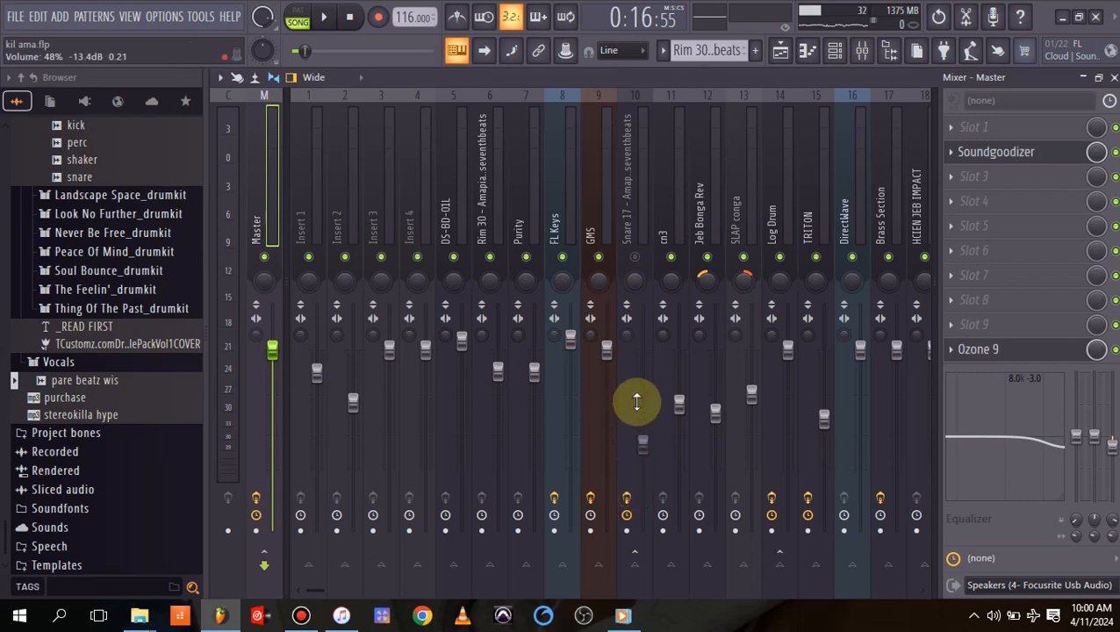
Enable the Snare 17 mixer insert during playback and view its first clip's notes and velocities in the piano roll.
key(space)
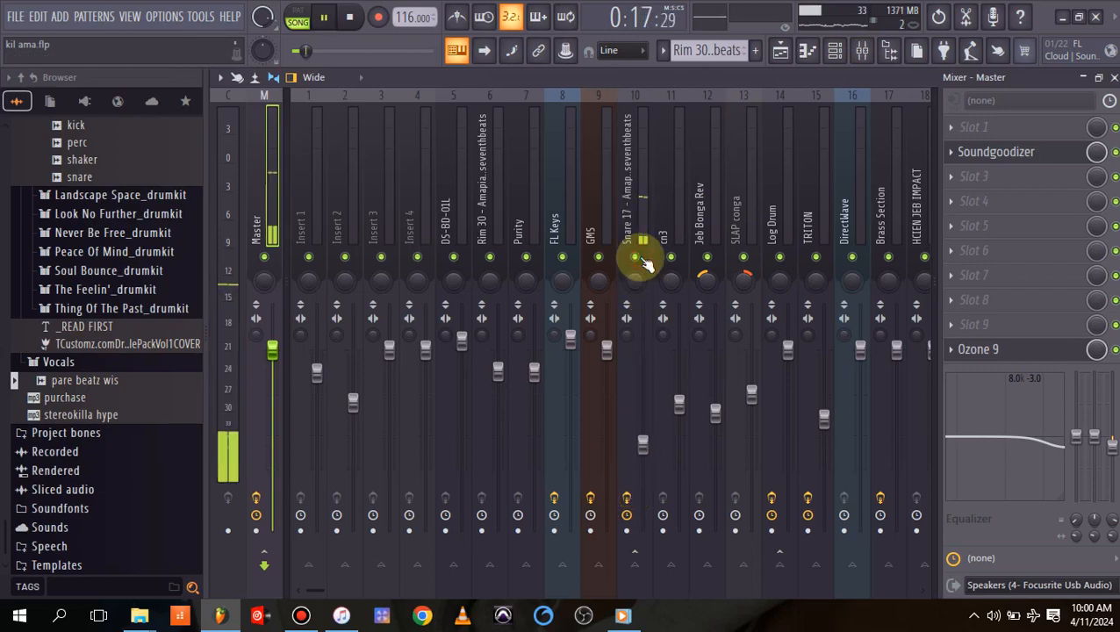
click(780, 50)
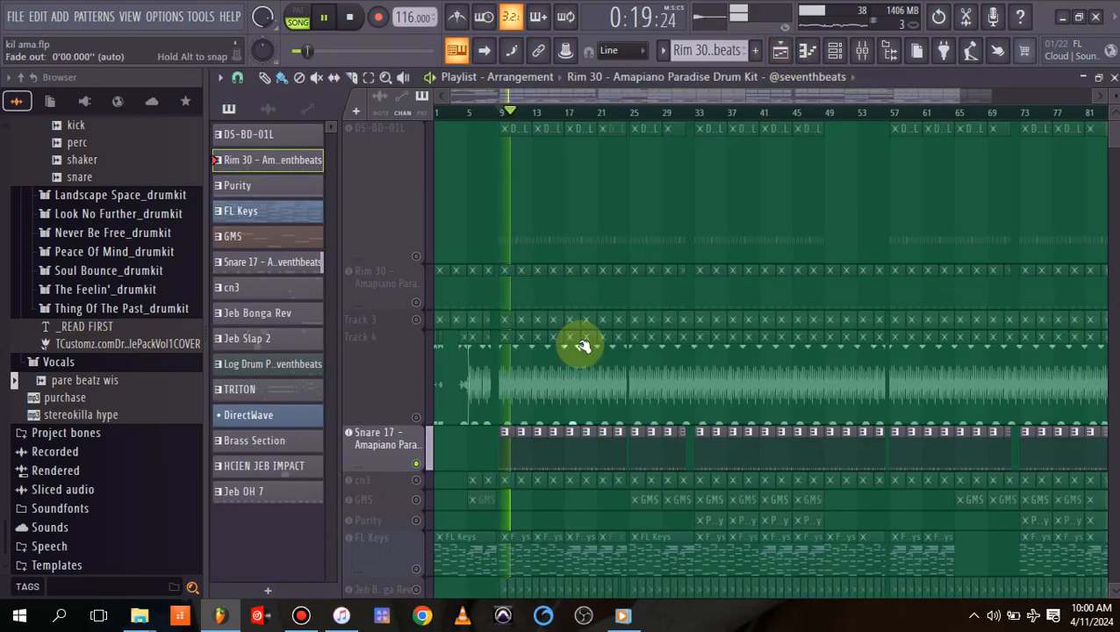
double_click(504, 461)
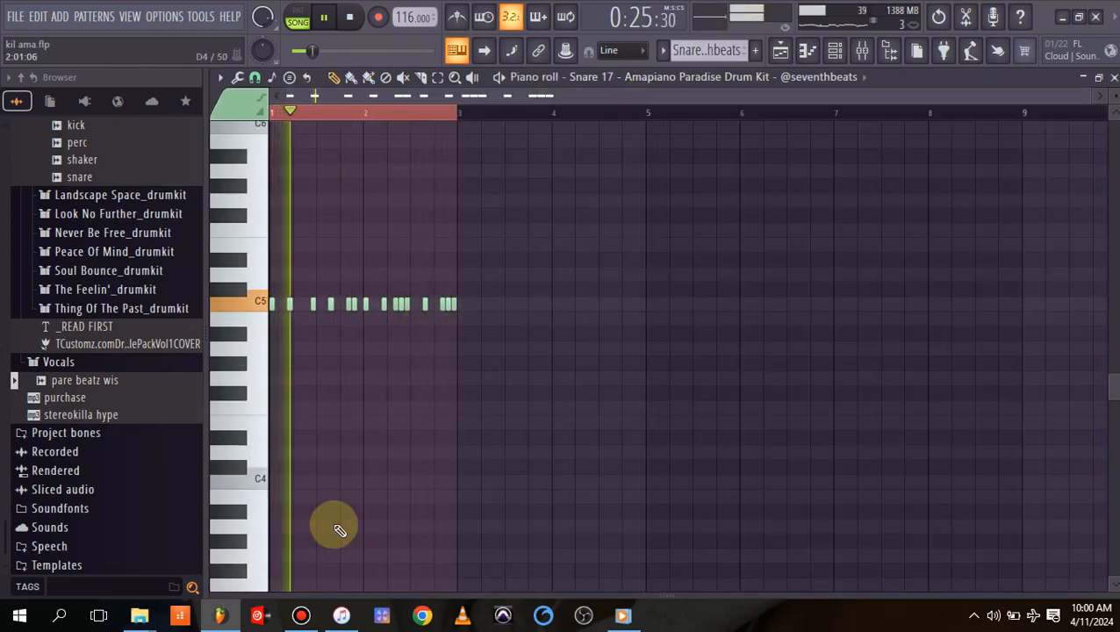
drag(296, 593, 294, 455)
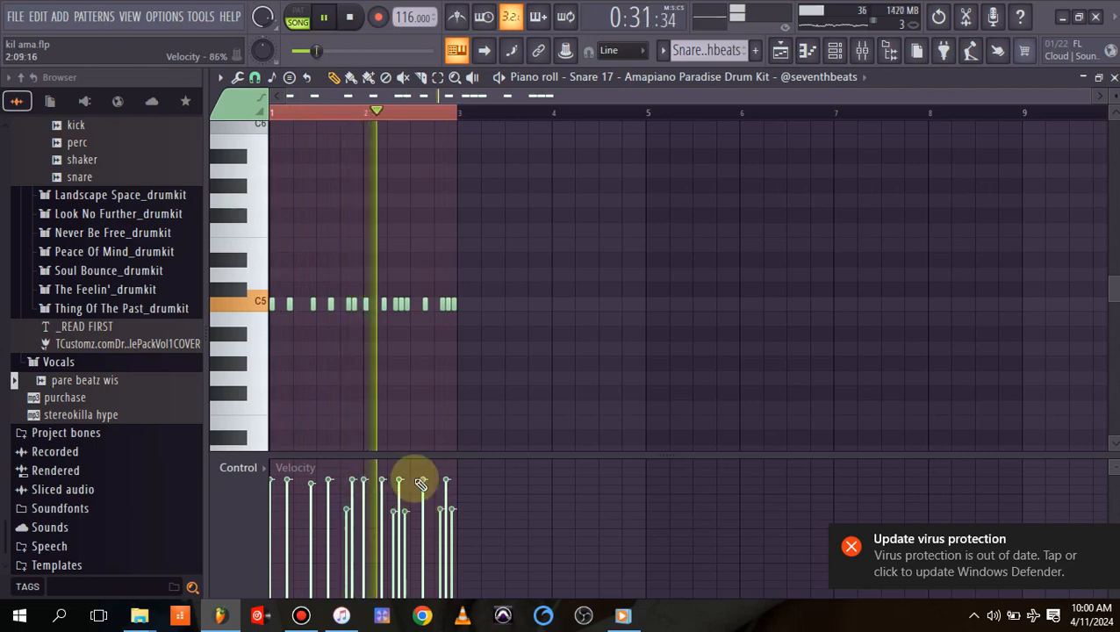
click(779, 50)
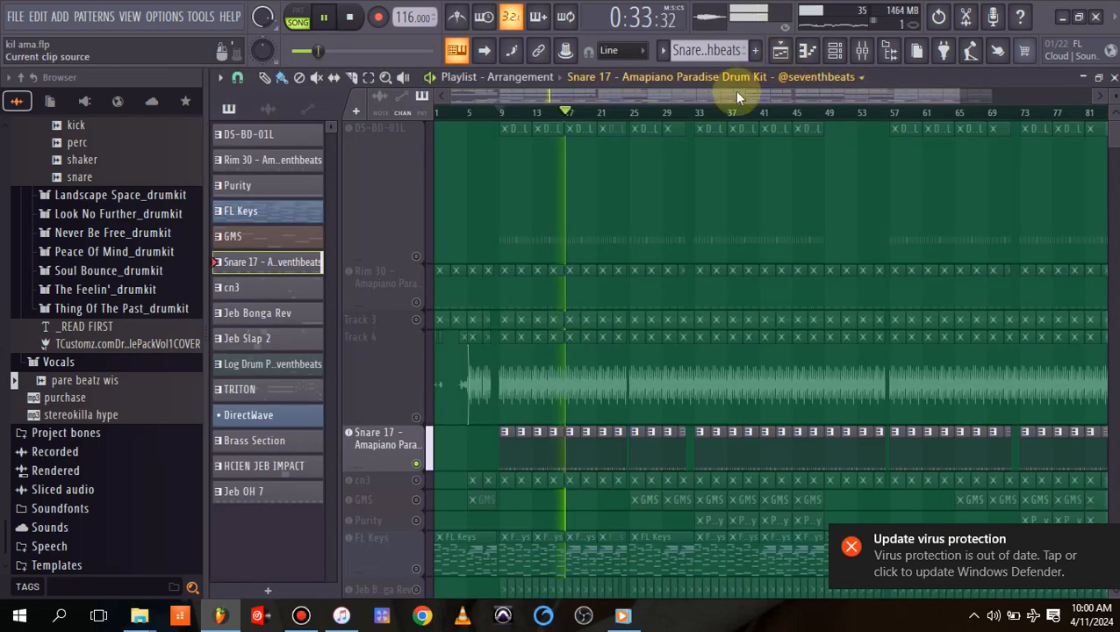
key(space)
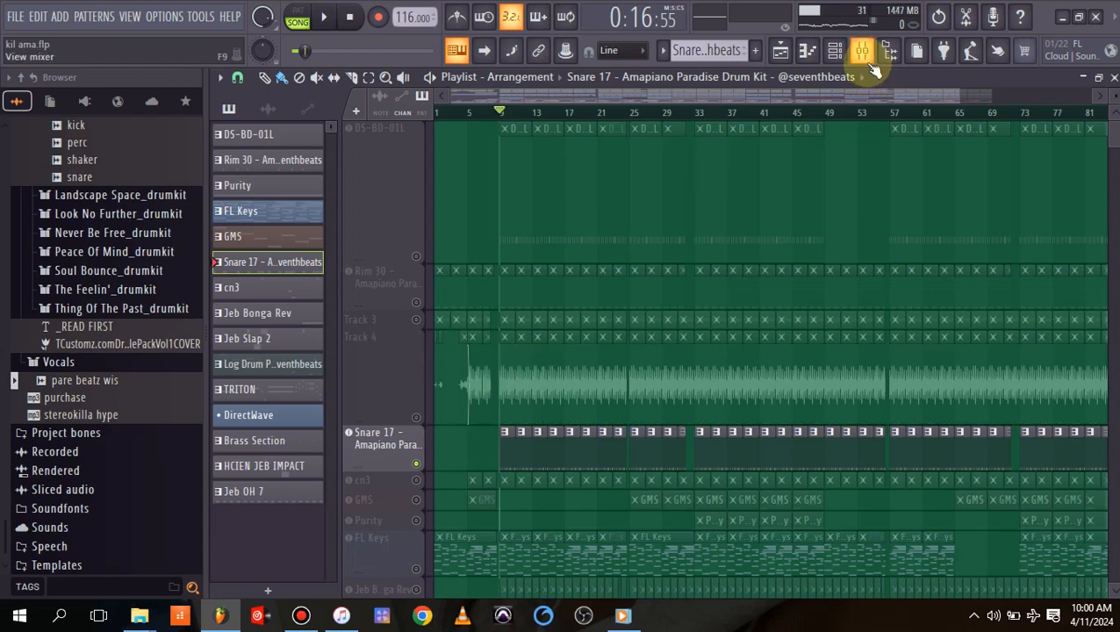
Solo and enlarge the cn3 track, and play it from bar 9 while viewing its notes zoomed in in the piano roll.
right_click(417, 482)
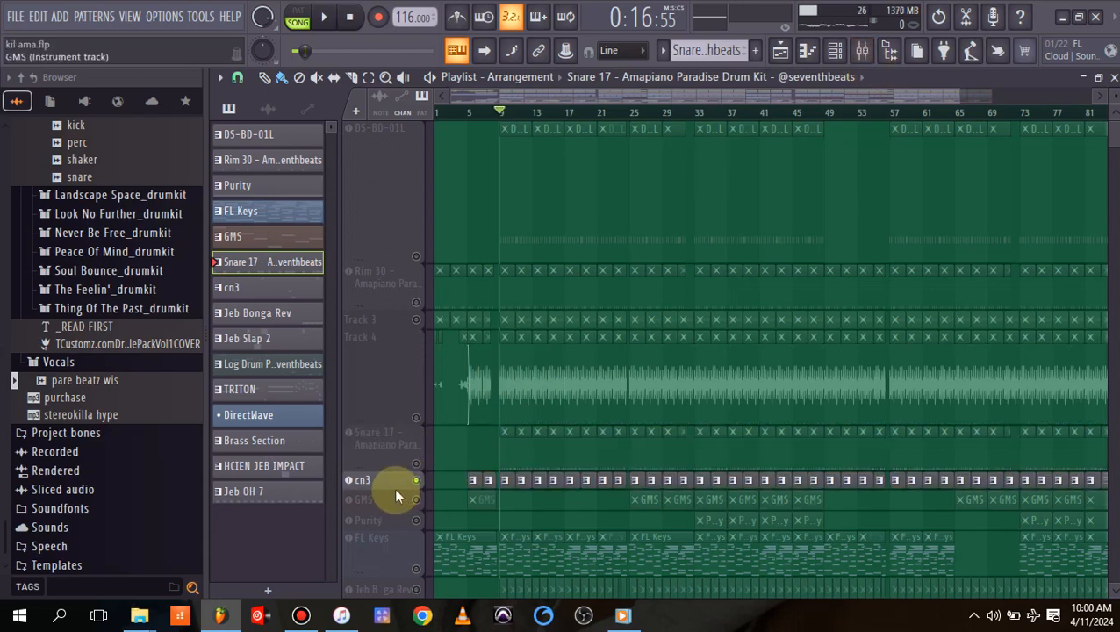
drag(393, 488, 374, 572)
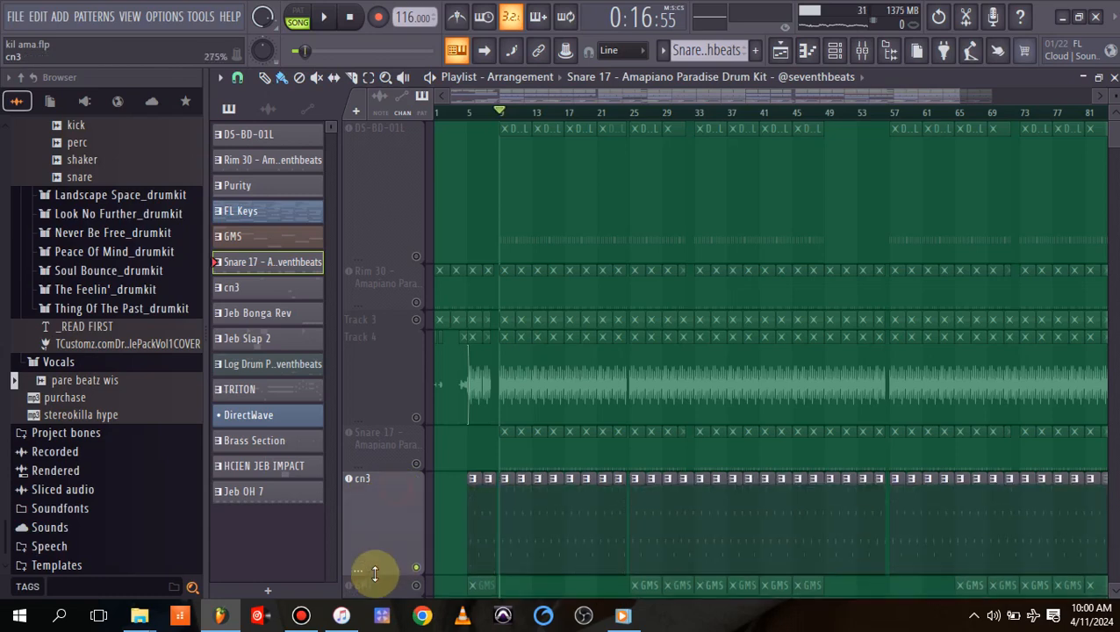
double_click(487, 541)
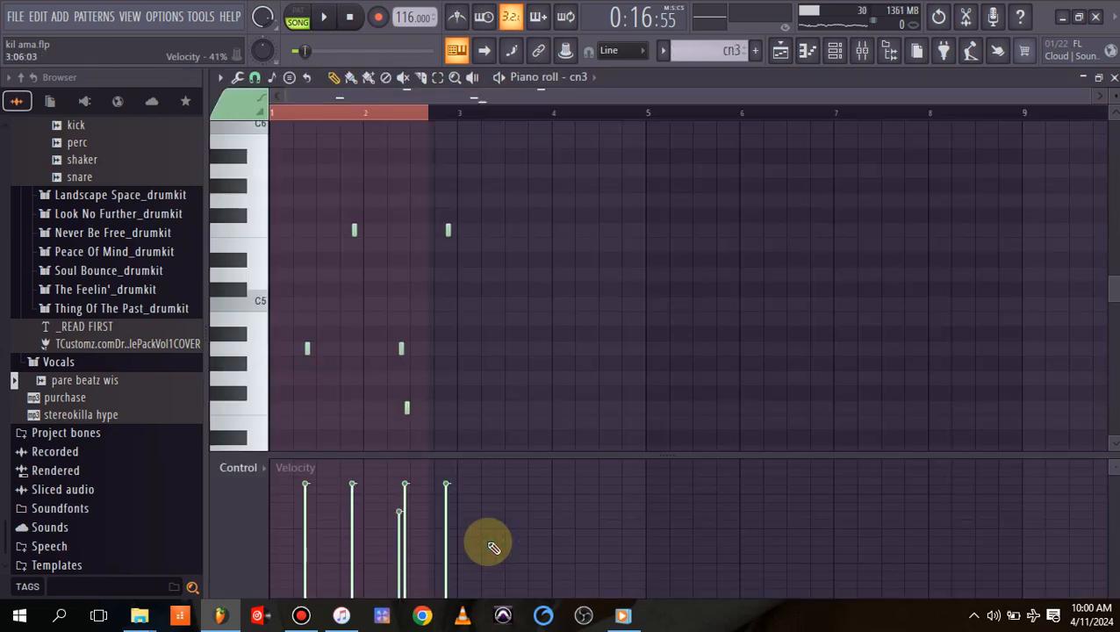
key(space)
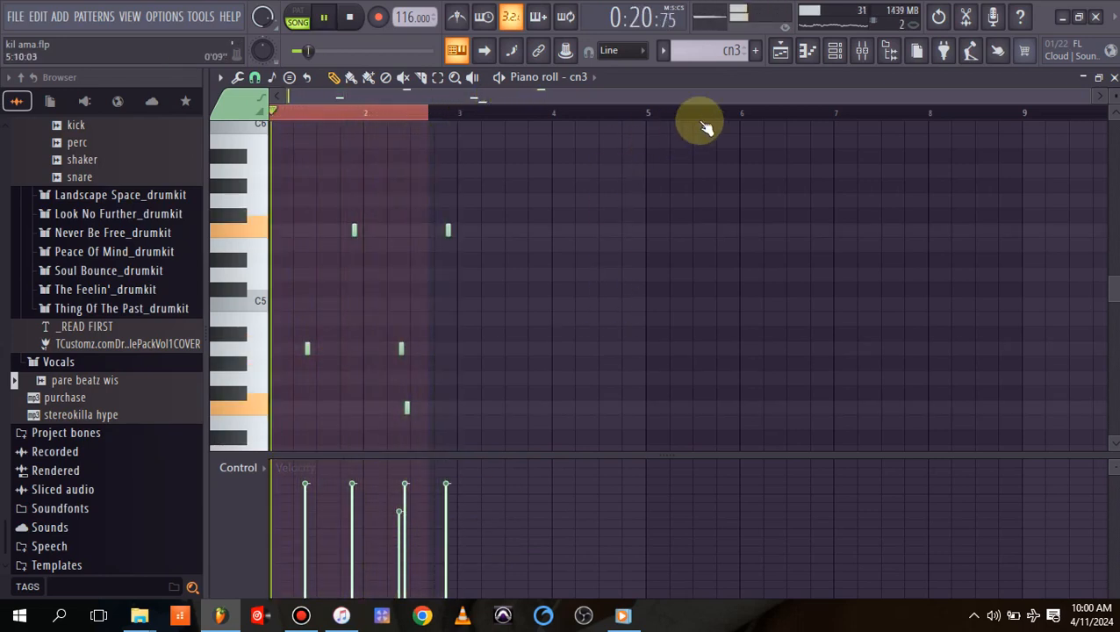
drag(1088, 97, 795, 151)
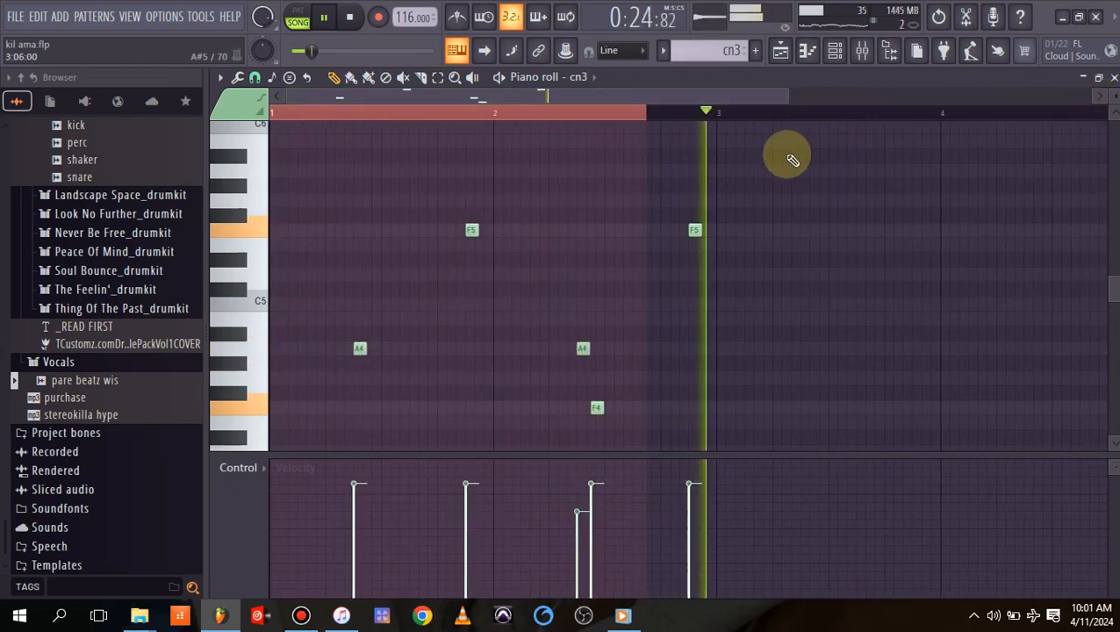
key(space)
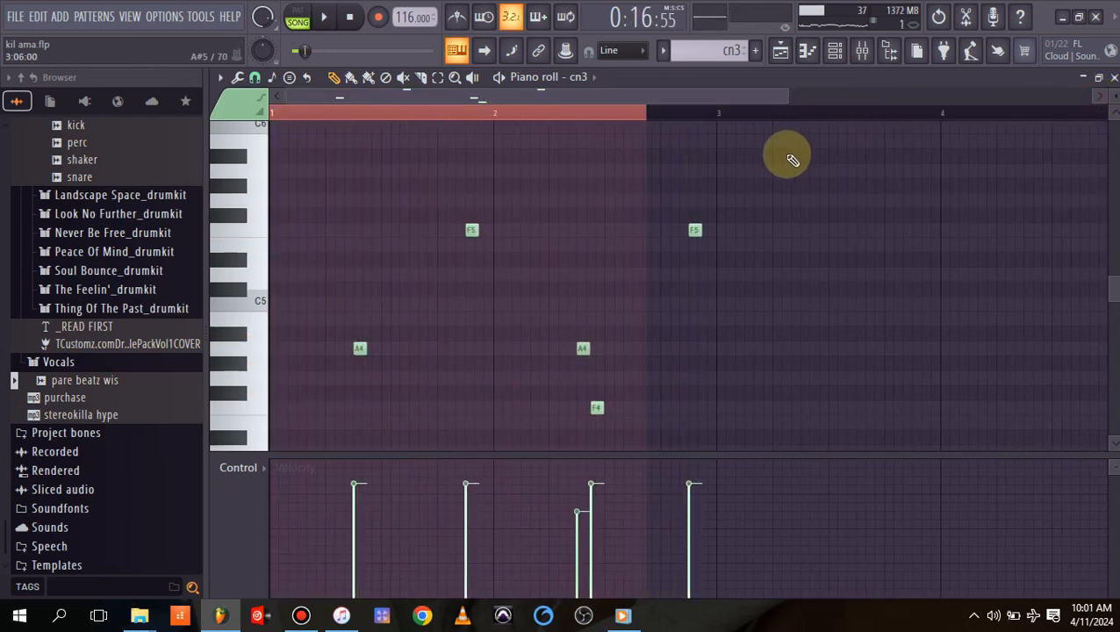
Check the cn3 pattern in the channel rack and return to the playlist.
click(780, 50)
click(835, 52)
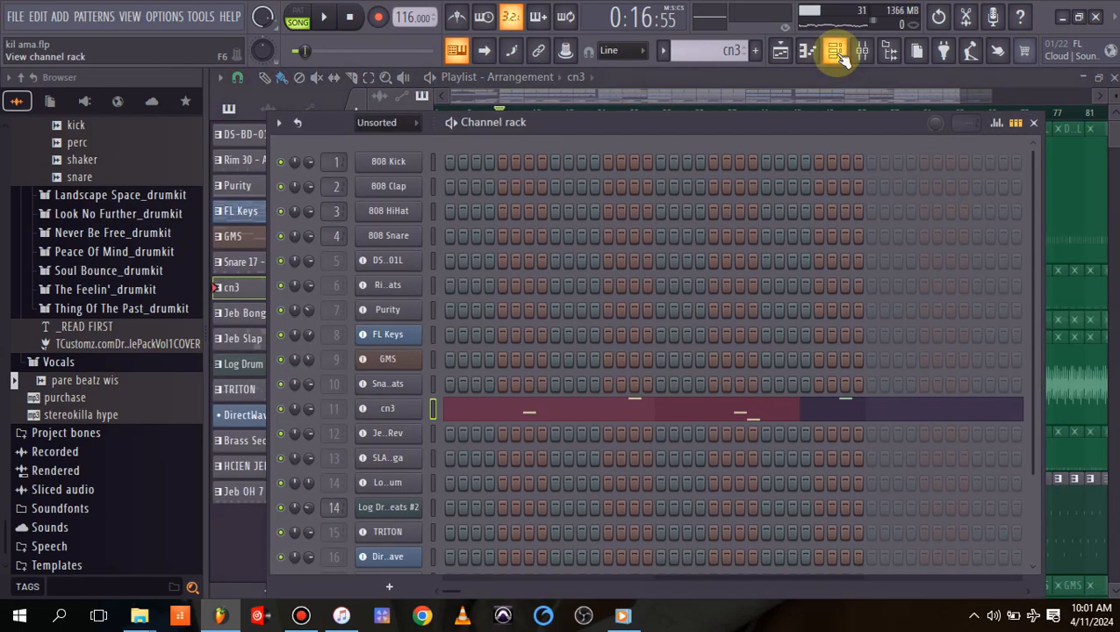
click(779, 50)
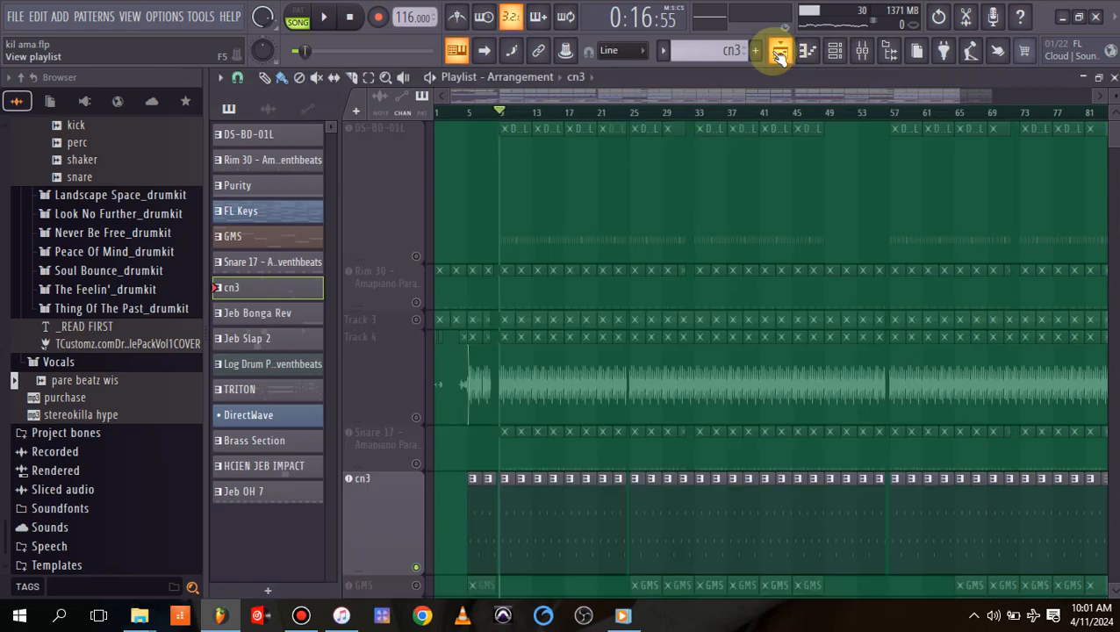
Unmute DS-BD-01L, Rim 30, Track 3 and Track 4 alongside cn3 during playback from bar 9.
click(418, 257)
click(416, 302)
key(space)
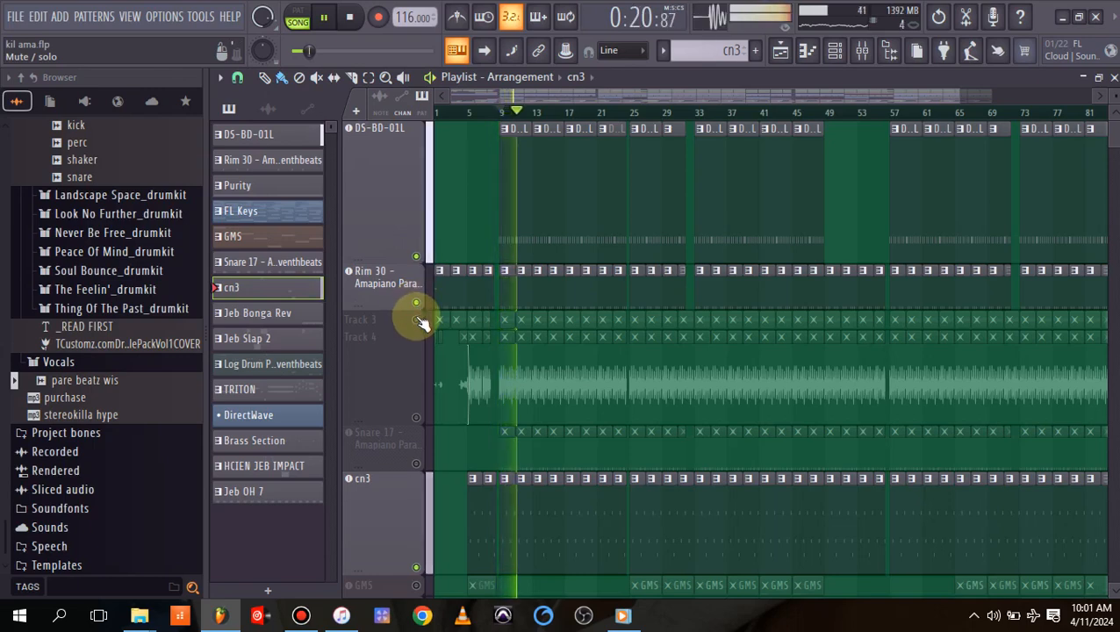
click(418, 319)
click(417, 418)
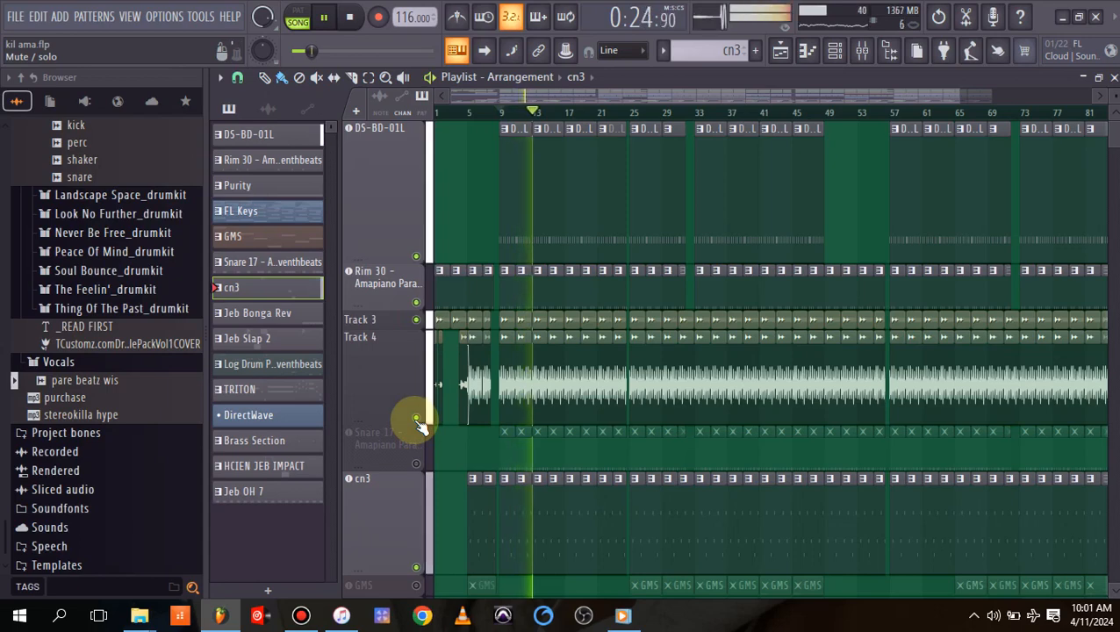
Stop playback and mute Track 4, Track 3, Rim 30 and DS-BD-01L, leaving only cn3 active.
click(417, 419)
key(space)
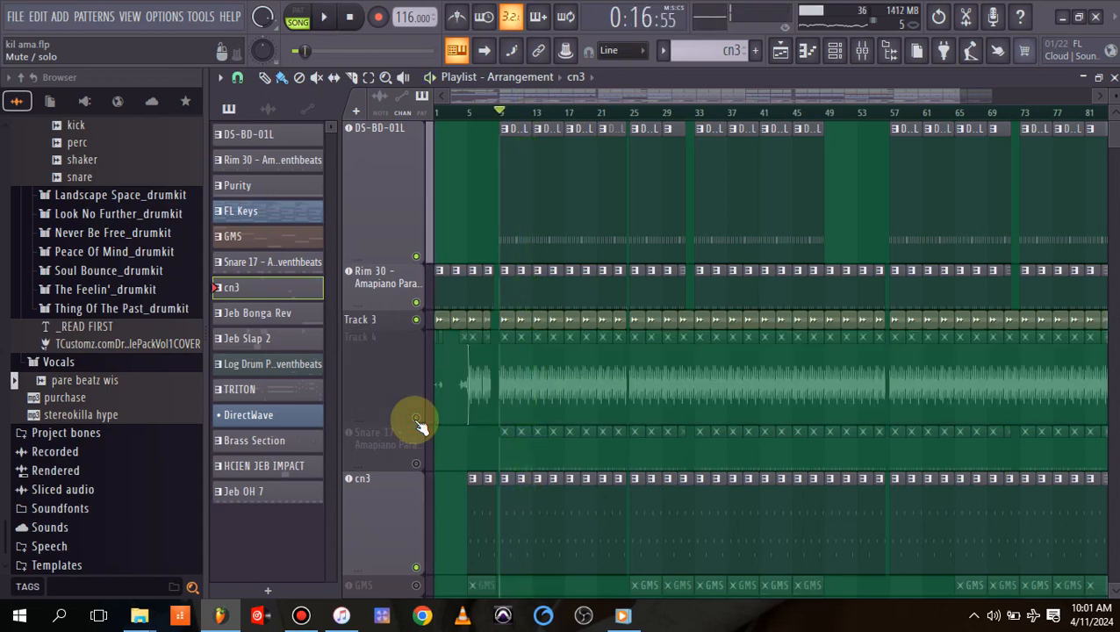
click(416, 319)
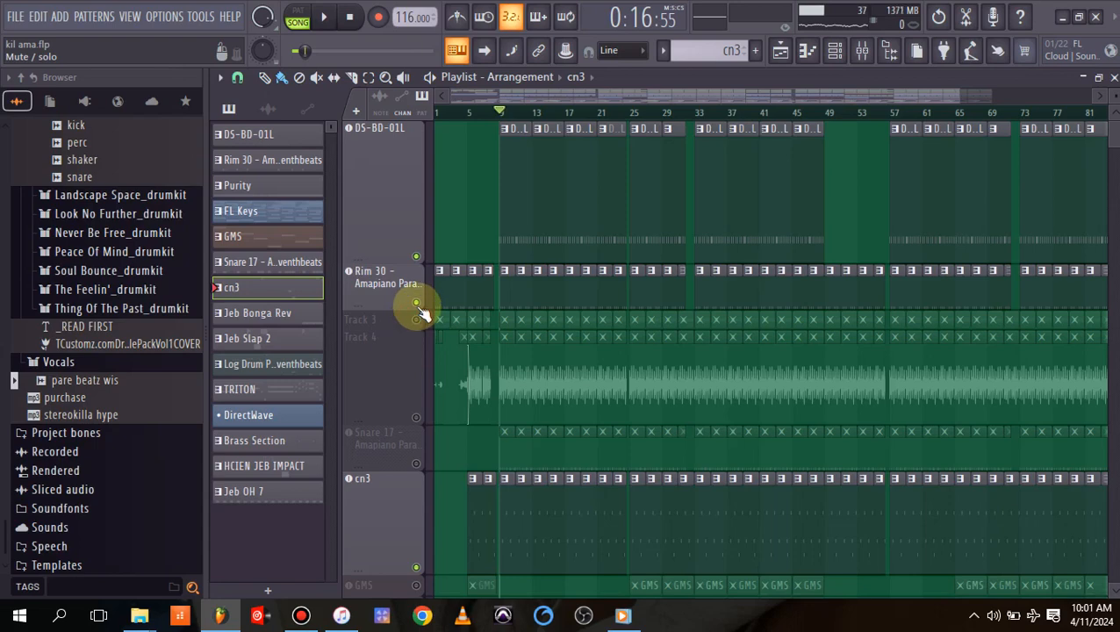
click(417, 256)
click(417, 257)
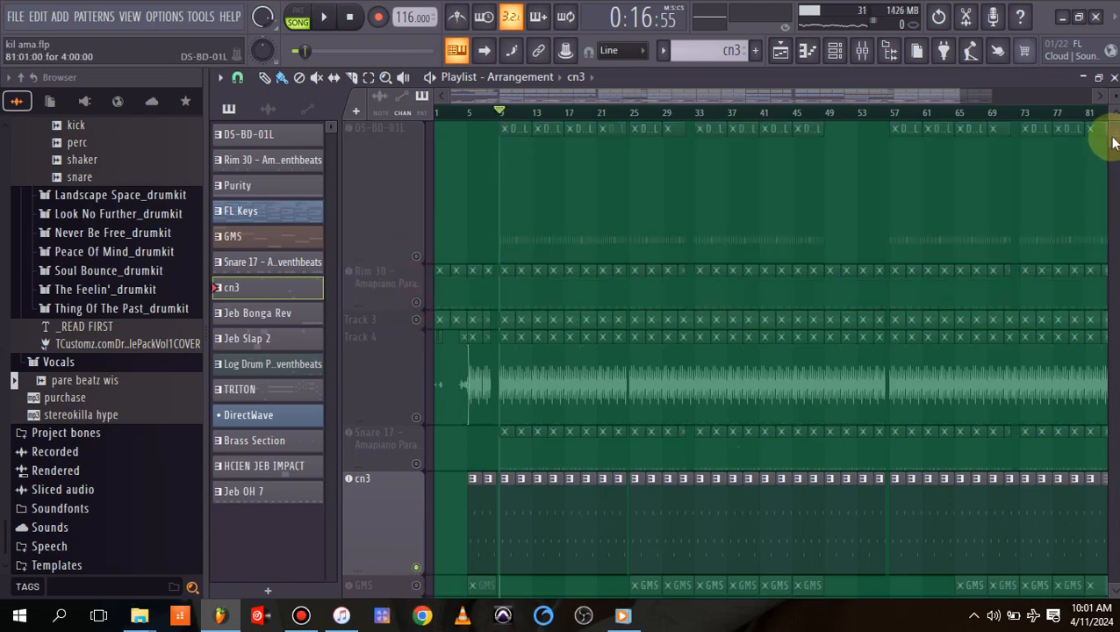
Mute cn3, then enlarge and unmute the GMS track with the playhead at bar 5.
scroll(1111, 143, down, 3)
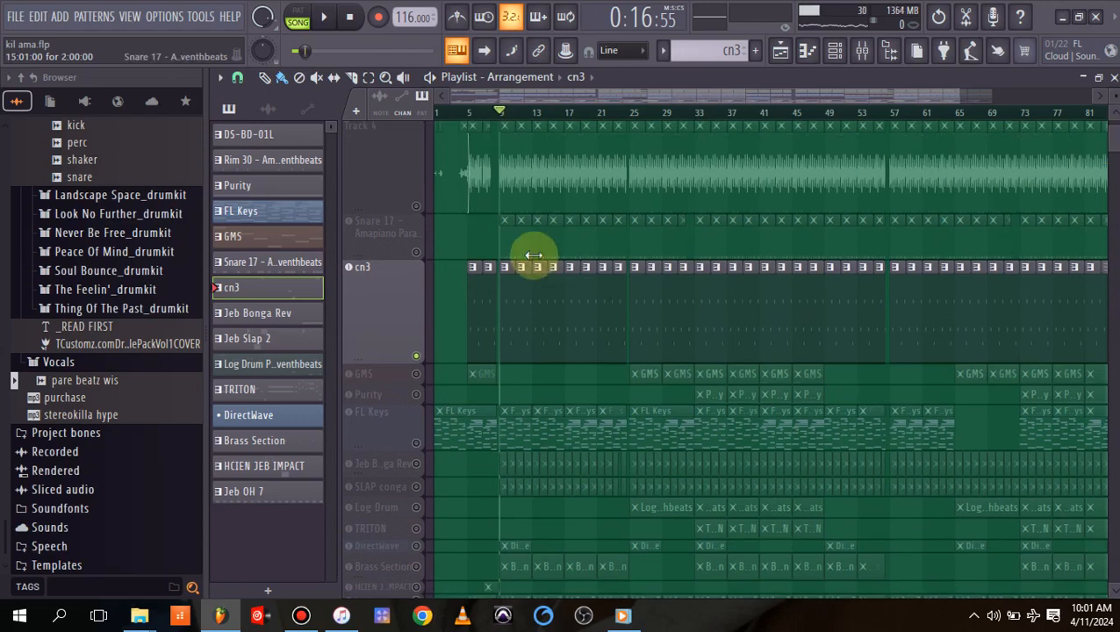
click(416, 354)
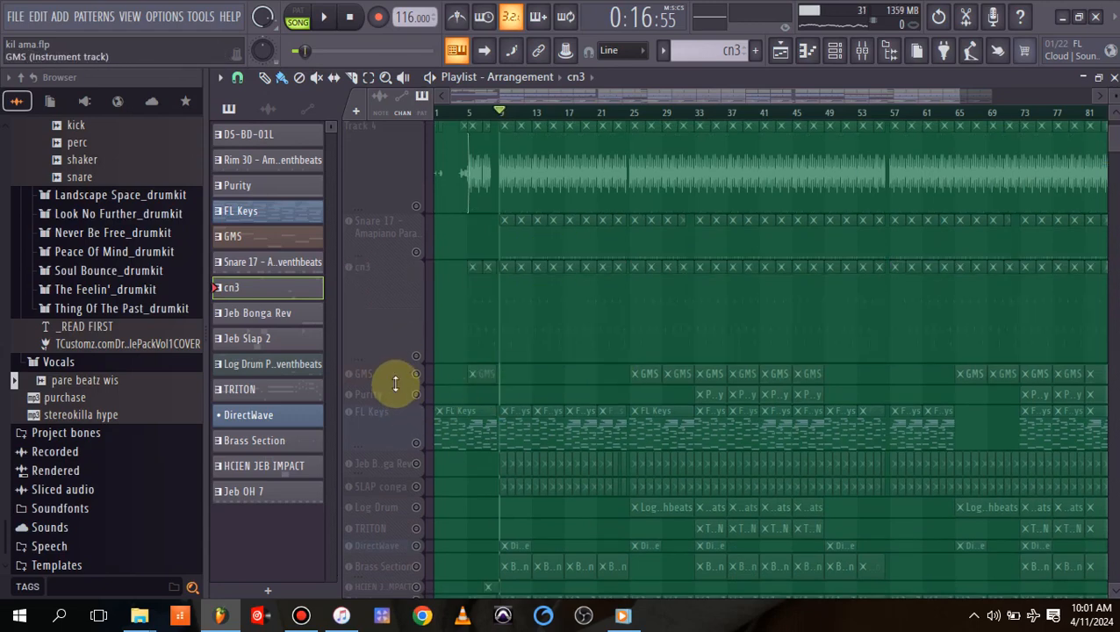
drag(395, 383, 387, 462)
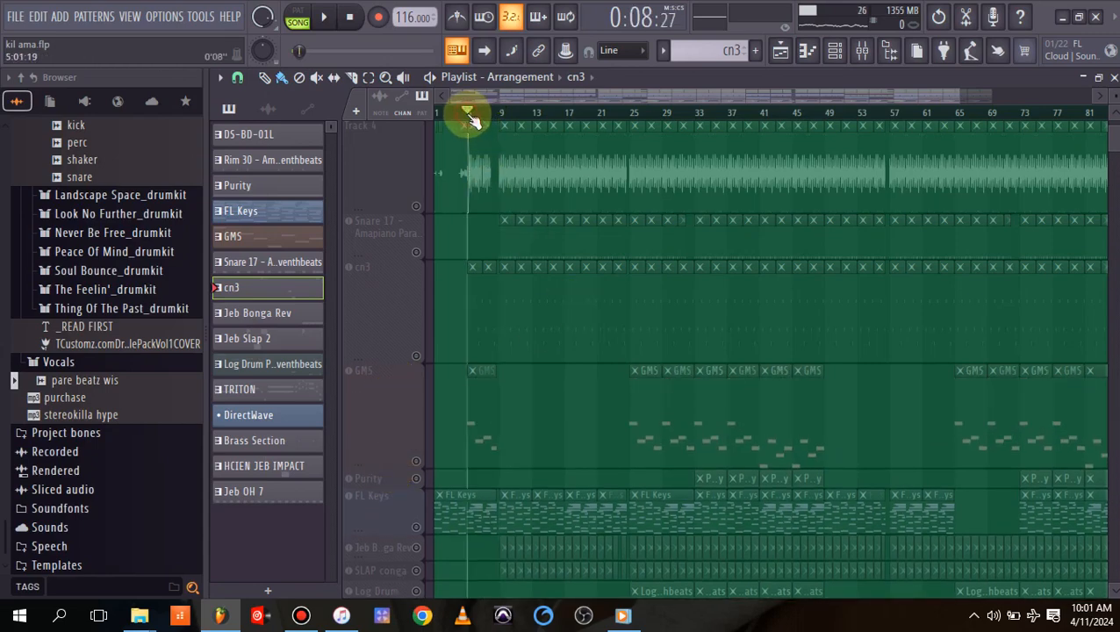
click(417, 462)
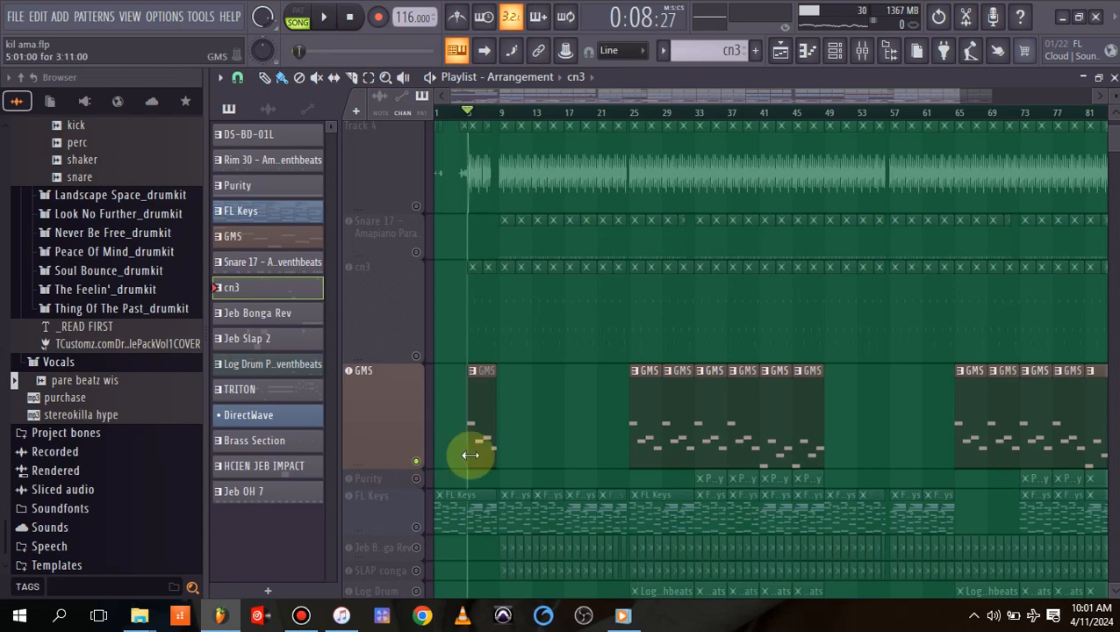
Play the first GMS clip while viewing its full note sequence in the piano roll, and return to the playlist.
double_click(480, 458)
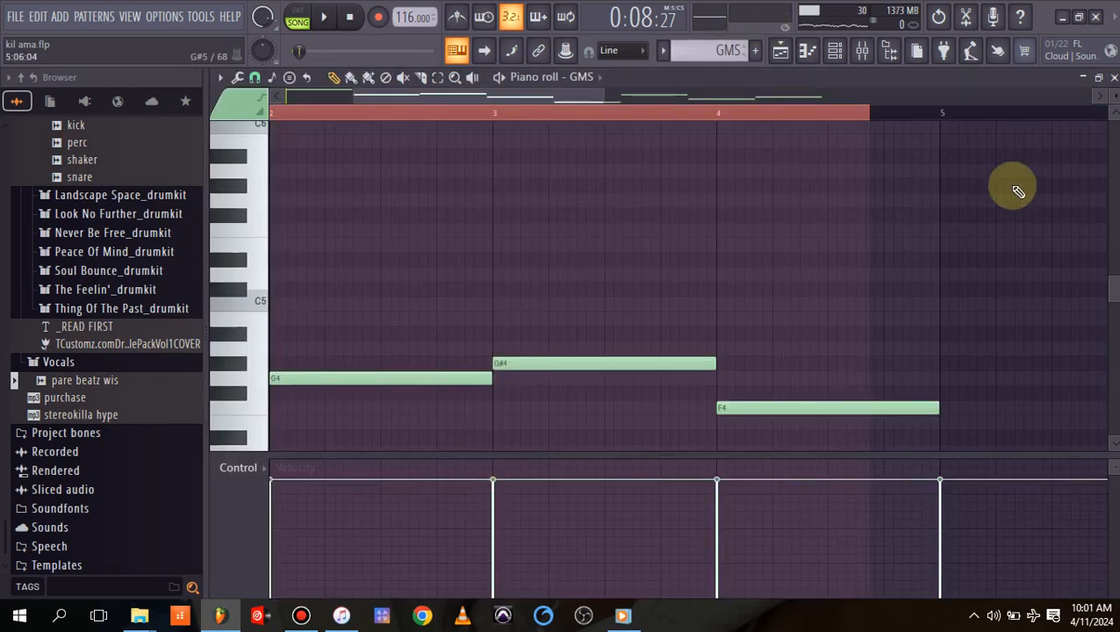
scroll(1107, 287, down, 3)
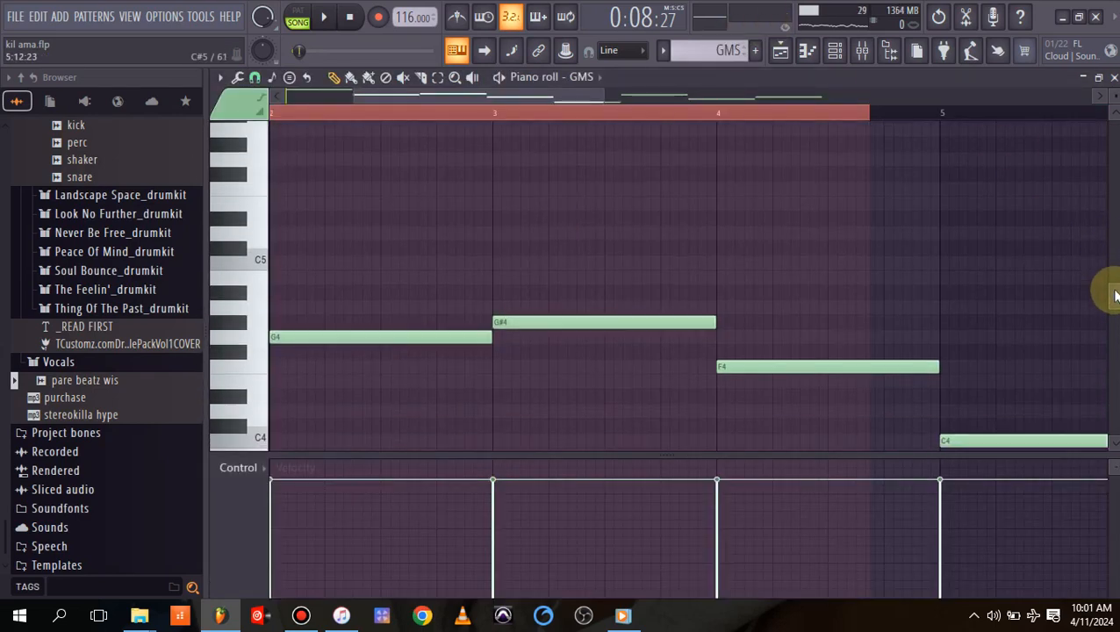
drag(356, 96, 320, 95)
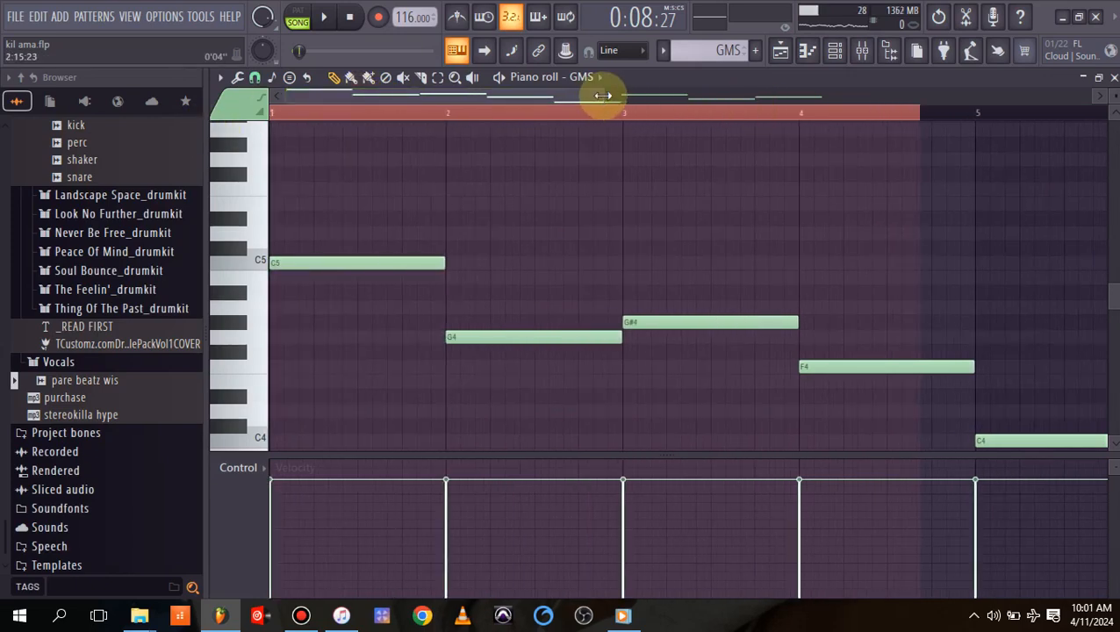
drag(601, 100, 964, 324)
key(space)
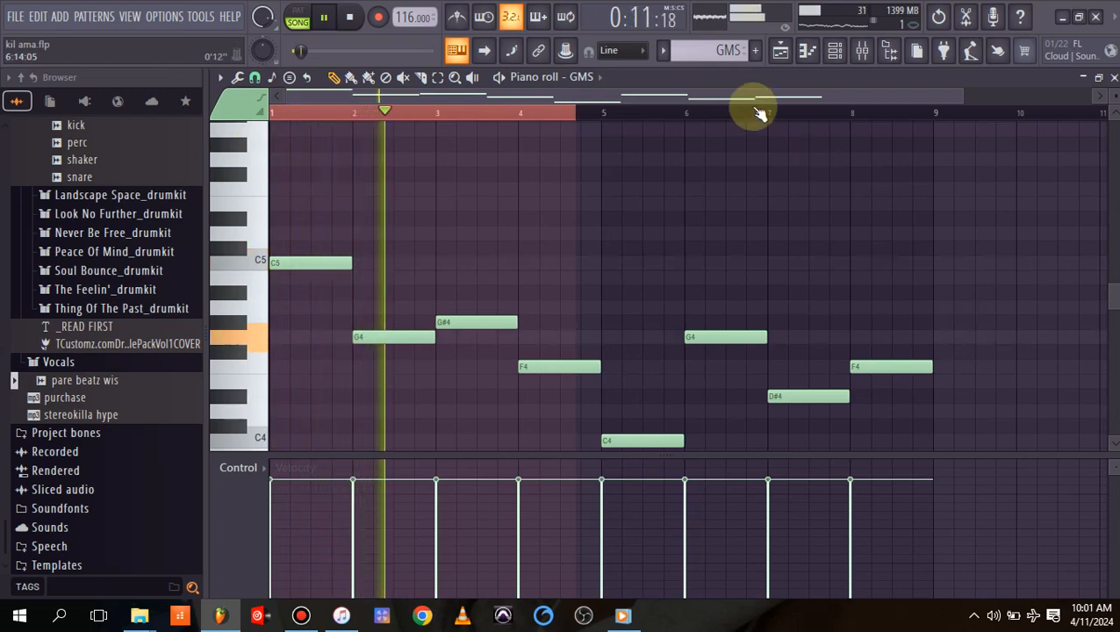
click(781, 50)
key(space)
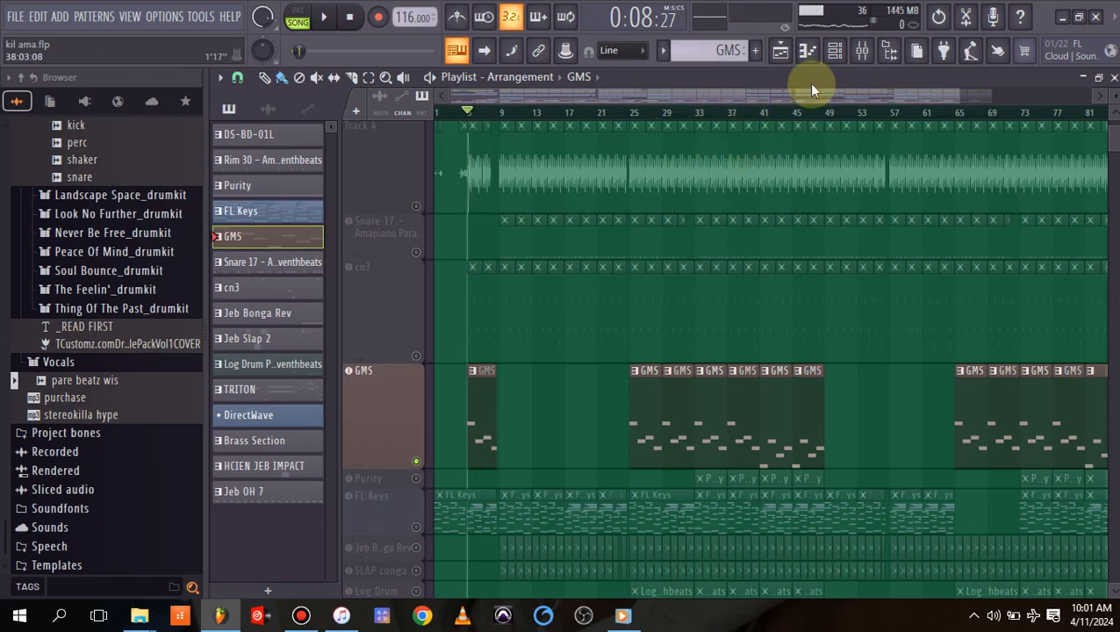
Play the GMS track from bar 37 while following its notes in the piano roll, and return to the playlist.
key(space)
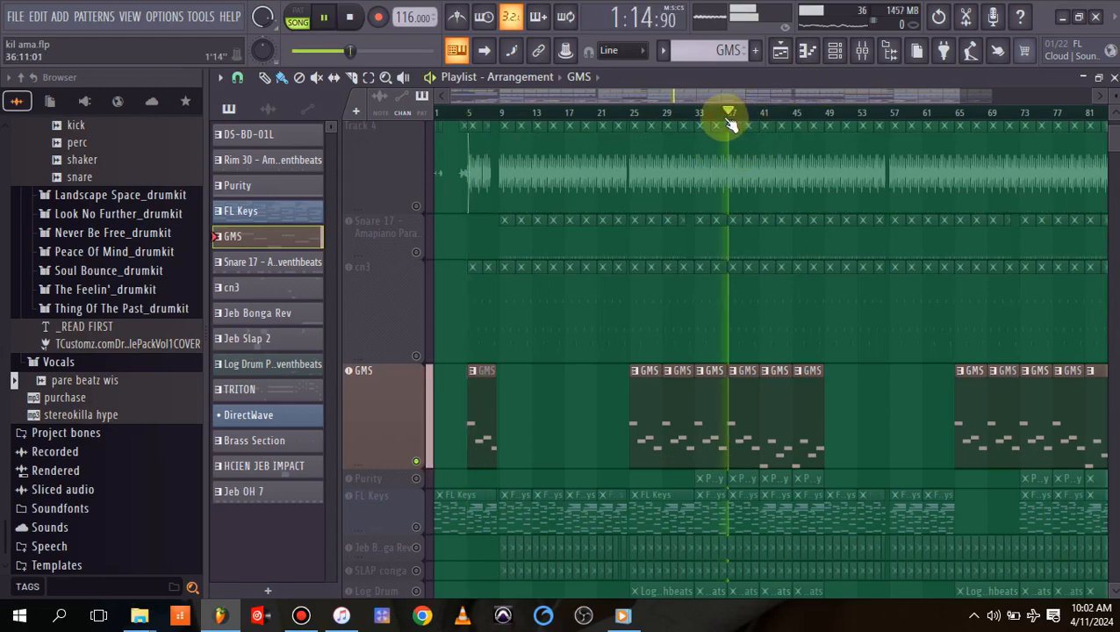
click(808, 51)
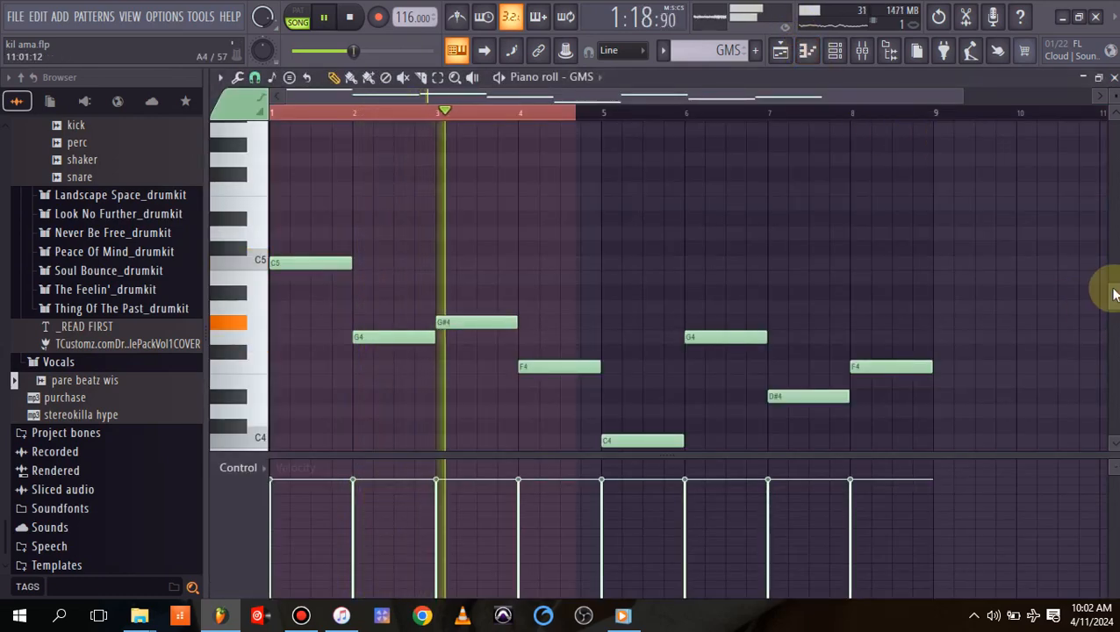
click(782, 57)
key(space)
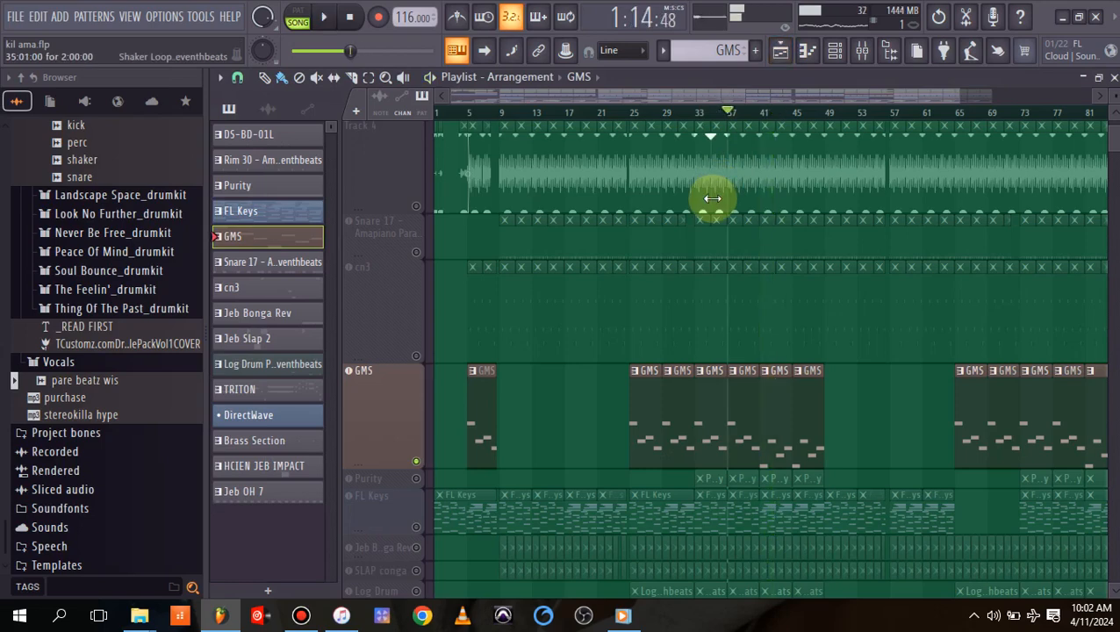
Unmute FL Keys alongside GMS, play both from bar 37, and unmute Purity after stopping playback.
mouse_move(1116, 143)
mouse_down()
mouse_move(1116, 127)
mouse_move(1113, 145)
mouse_up()
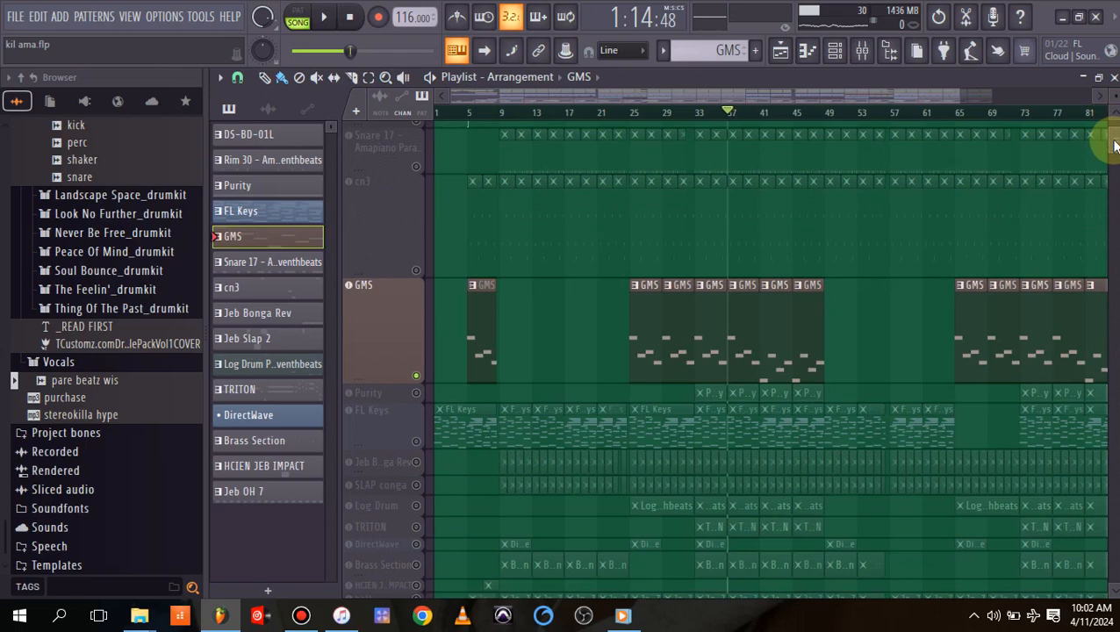
click(417, 446)
key(space)
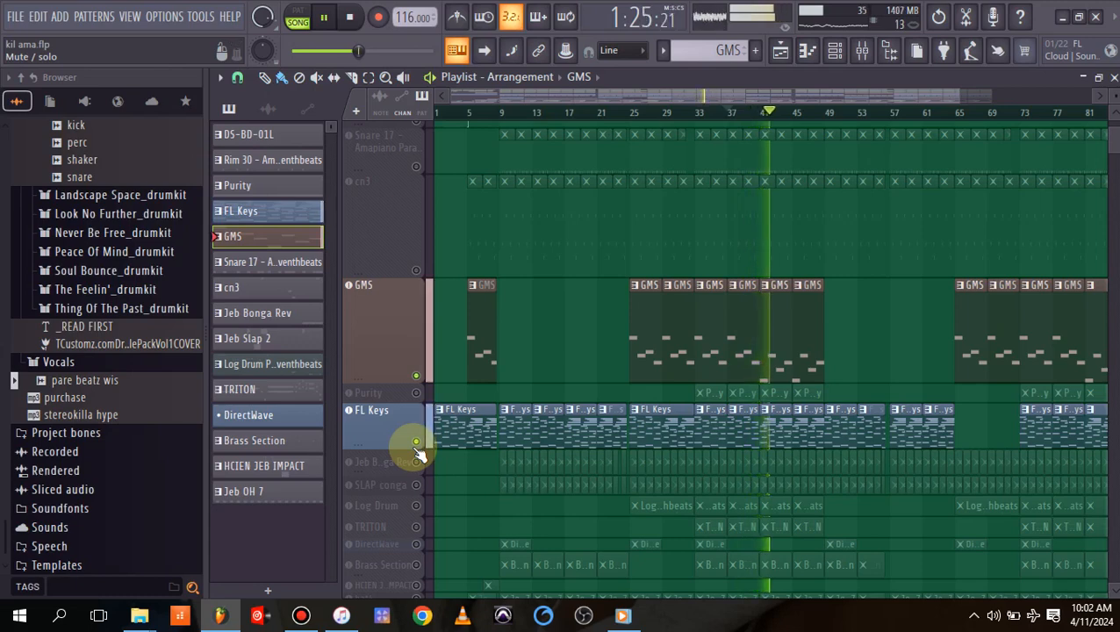
key(space)
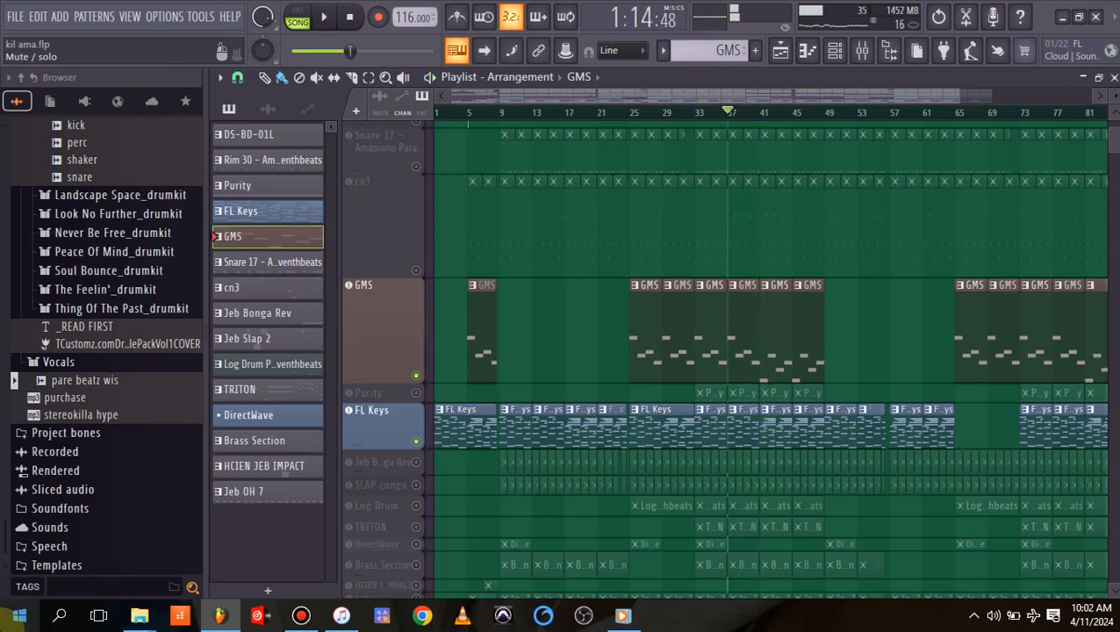
click(417, 392)
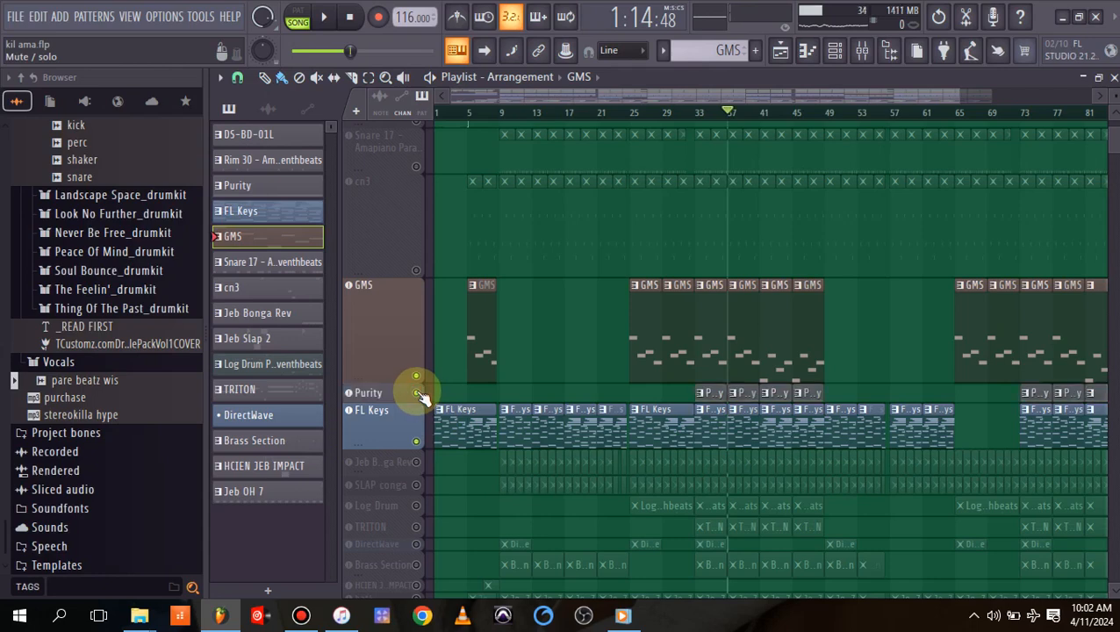
Solo the Purity track and view its instrument settings, then close the plugin window.
right_click(417, 393)
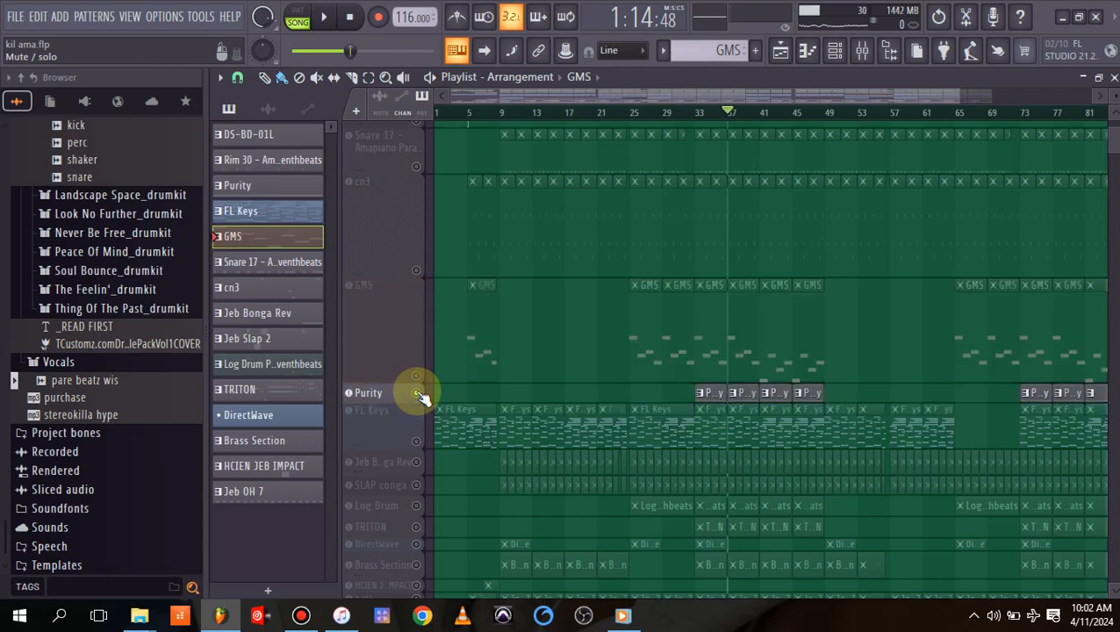
click(712, 397)
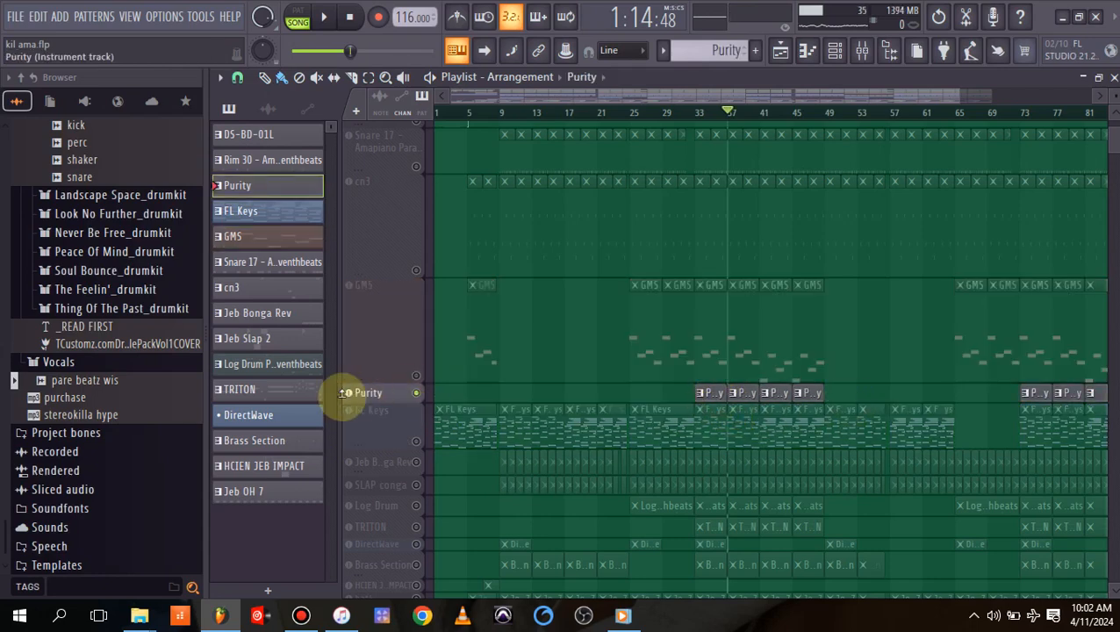
click(365, 394)
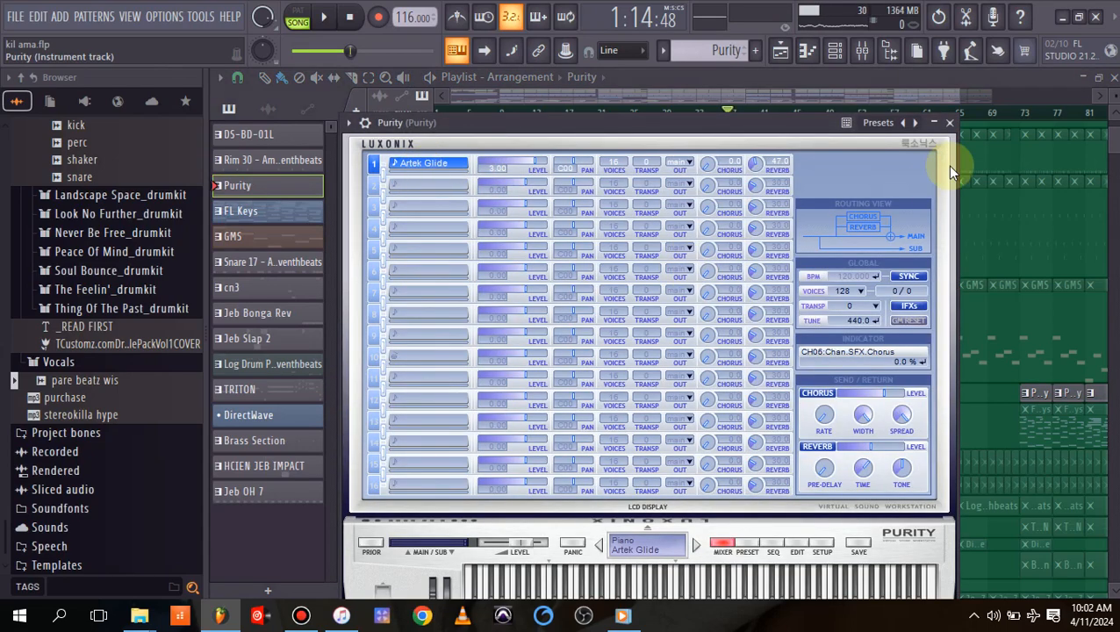
click(950, 122)
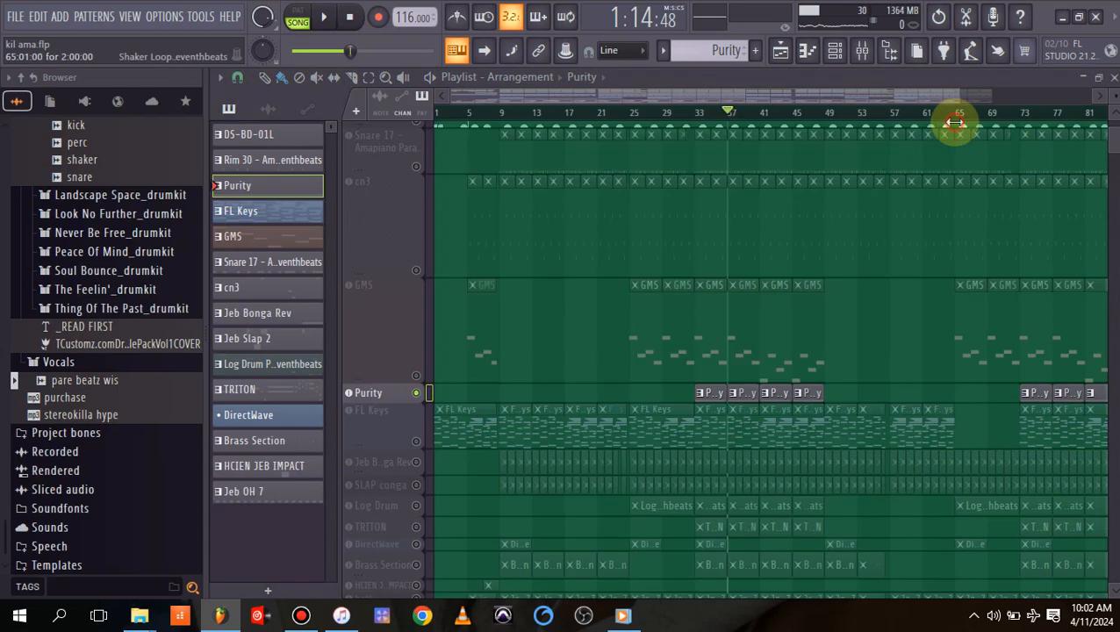
Play the first Purity clip while viewing its notes in the piano roll, then stop playback and return to the playlist.
double_click(709, 395)
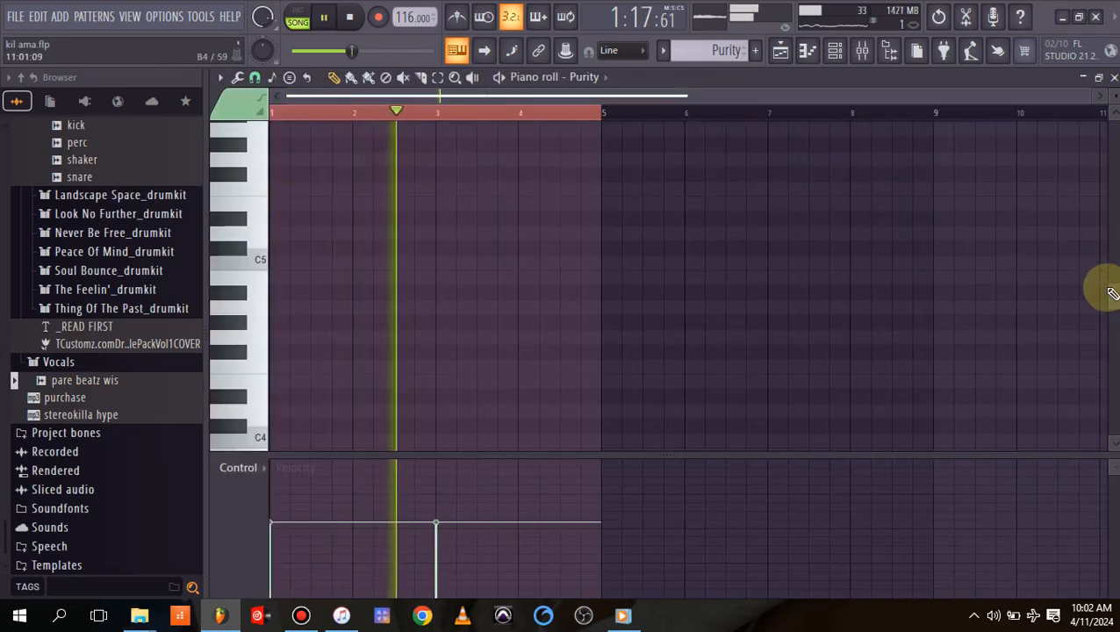
scroll(1108, 263, up, 5)
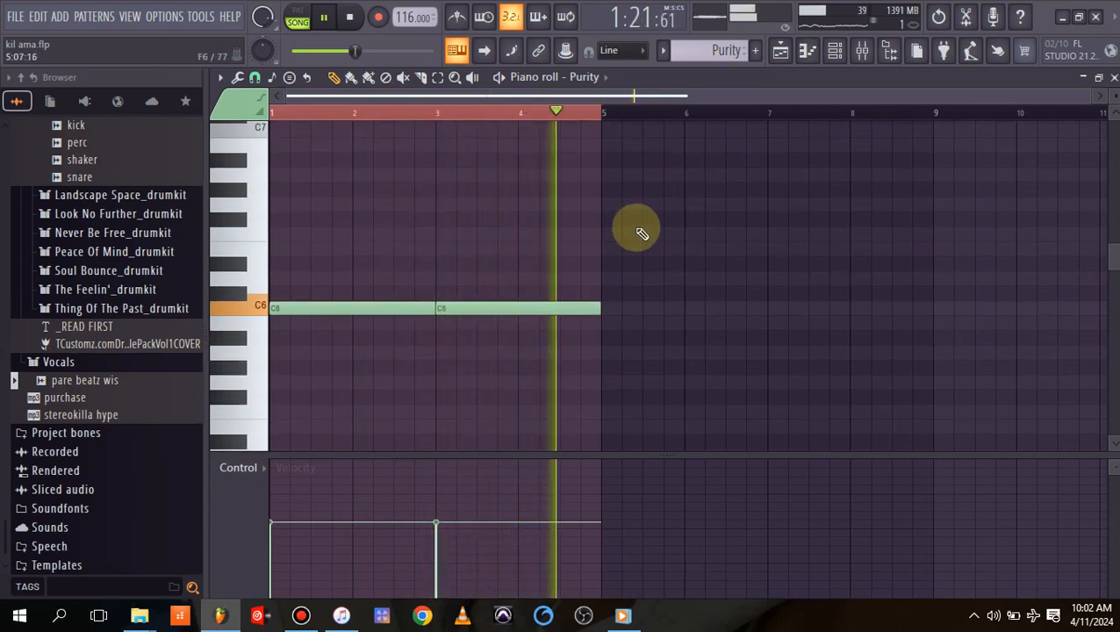
key(space)
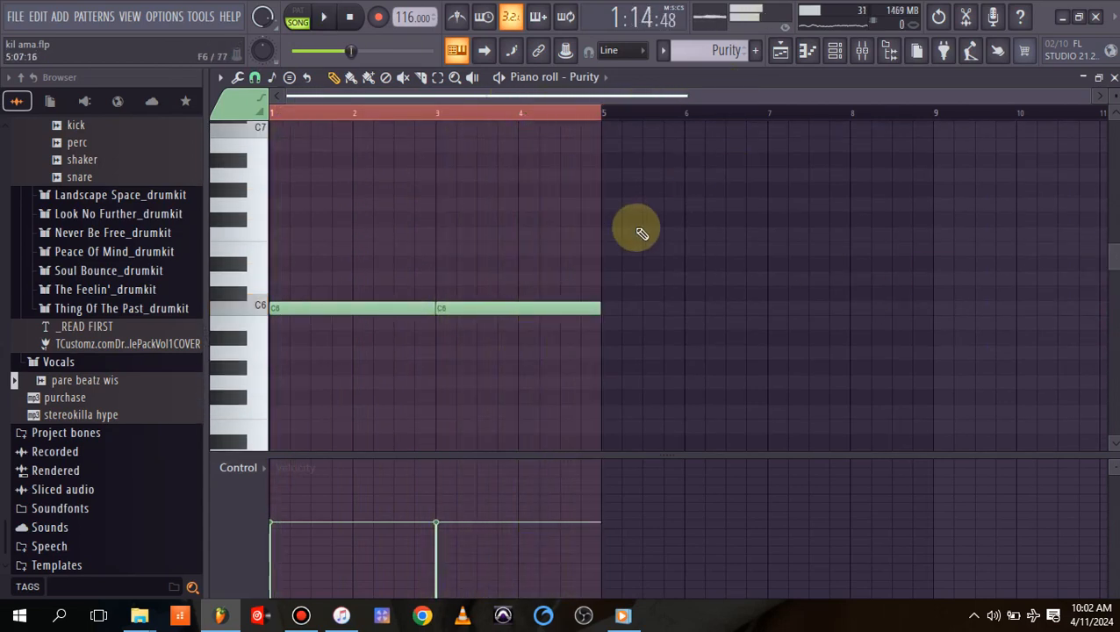
click(780, 54)
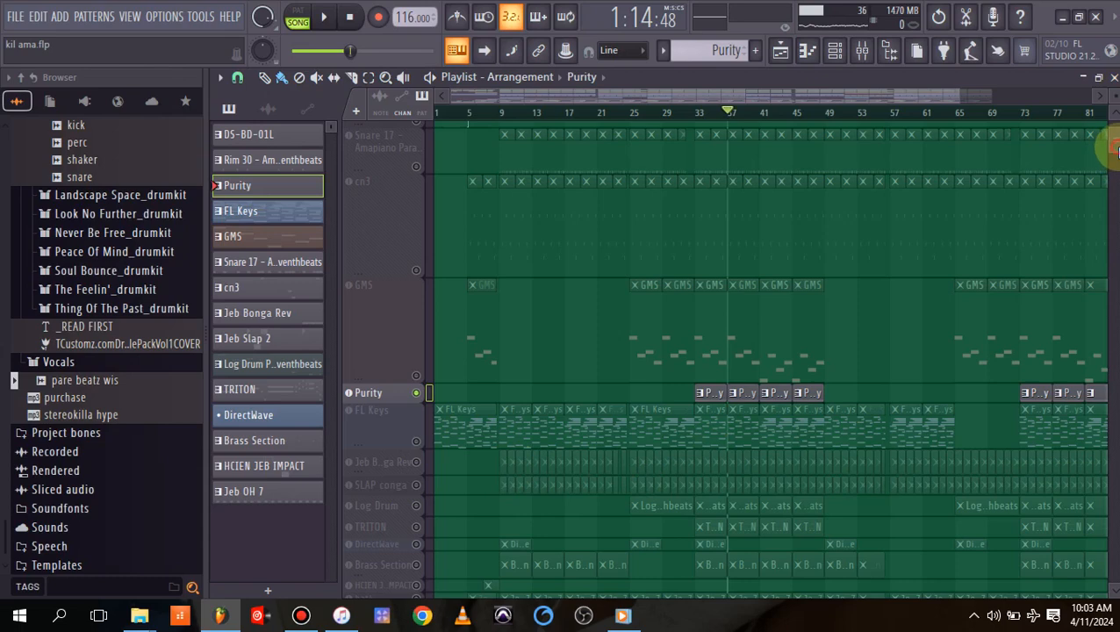
Enlarge the Brass Section track in the playlist and solo it.
scroll(1114, 151, down, 4)
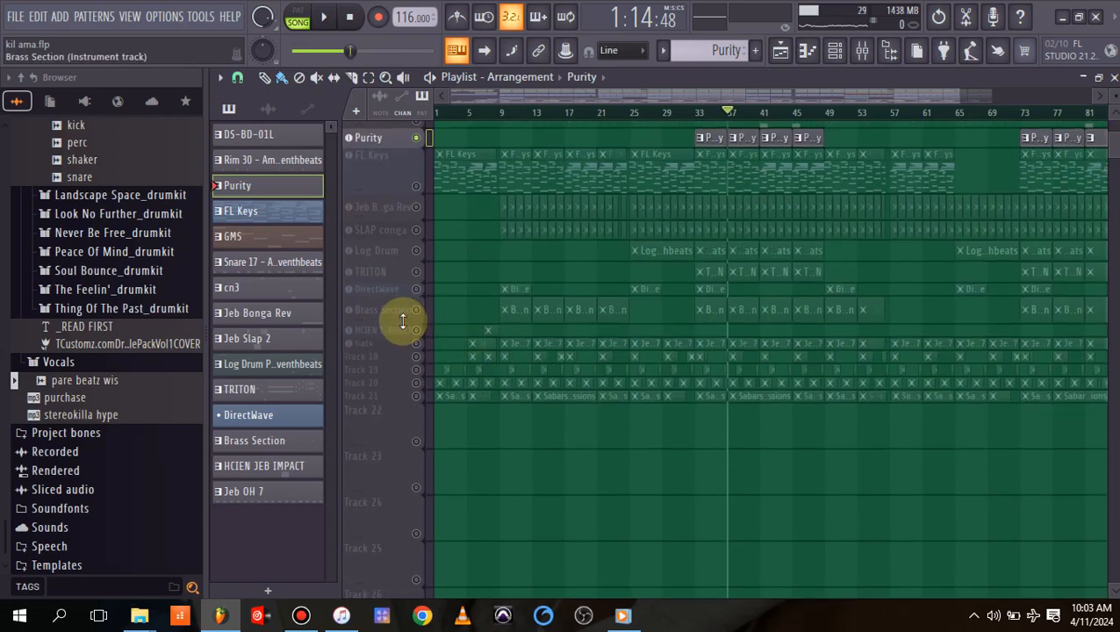
drag(402, 321, 407, 380)
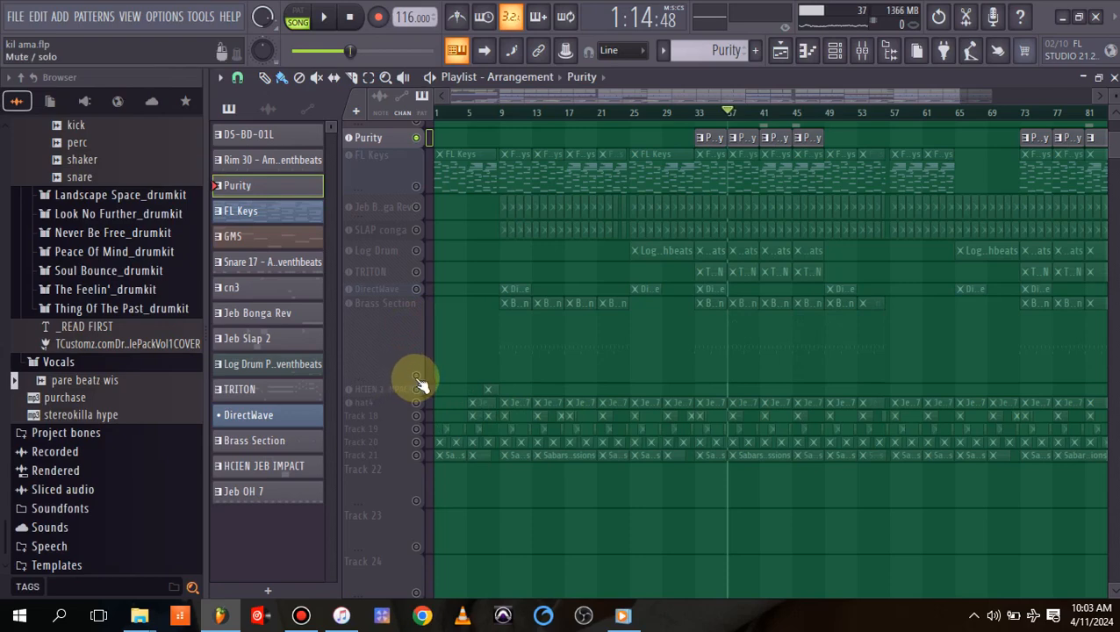
right_click(417, 378)
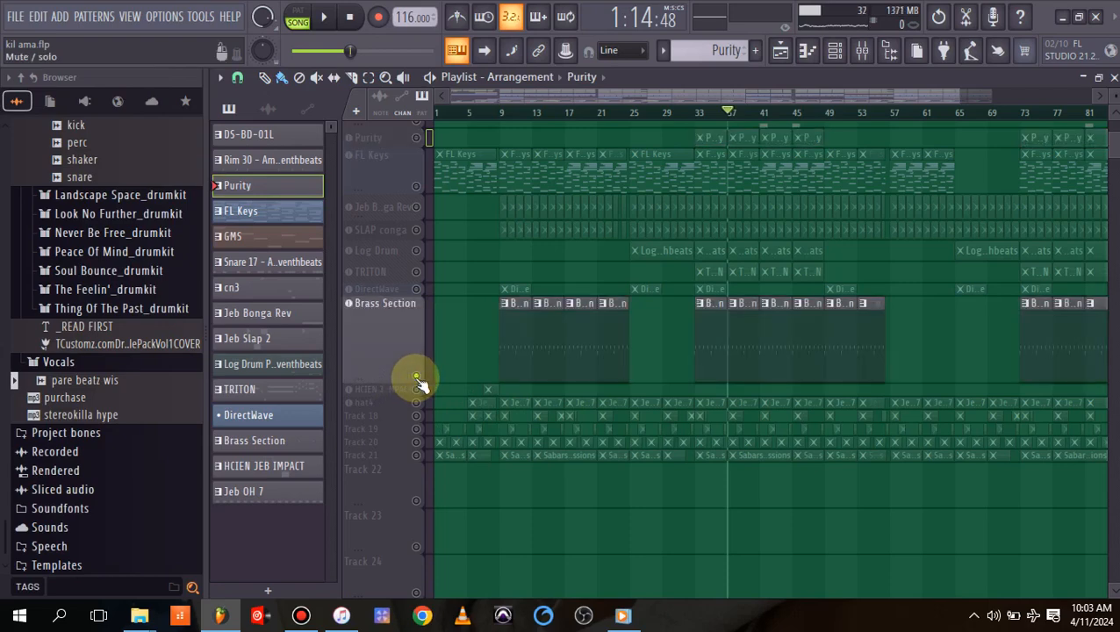
Play the Brass Section clip at bar 33 while viewing its notes in the piano roll, and return to the playlist.
double_click(706, 354)
drag(607, 96, 380, 109)
key(space)
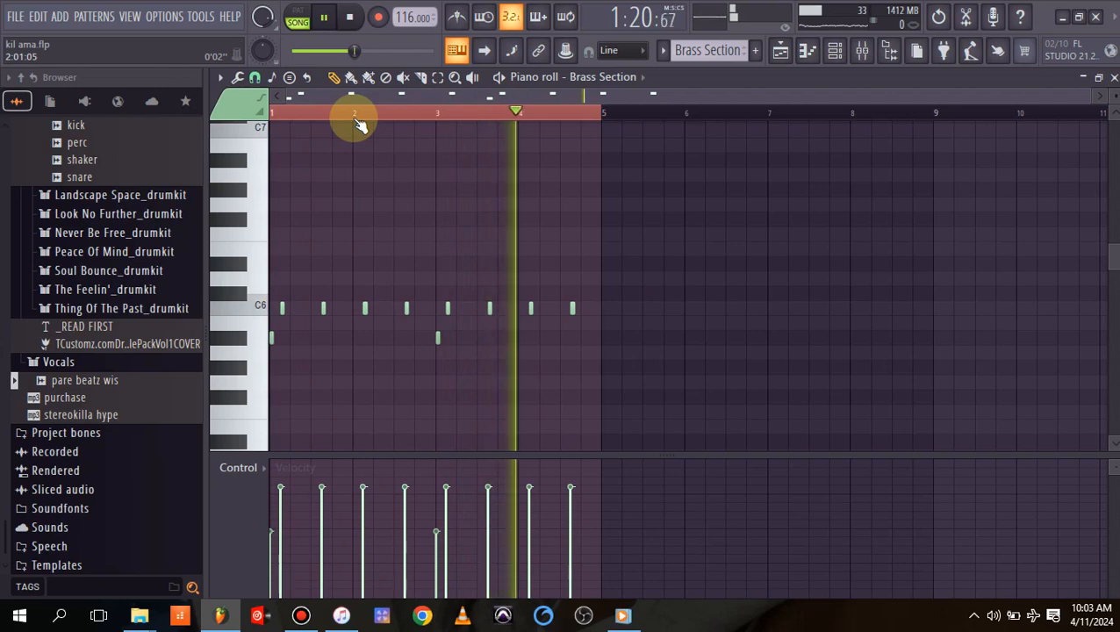
click(779, 53)
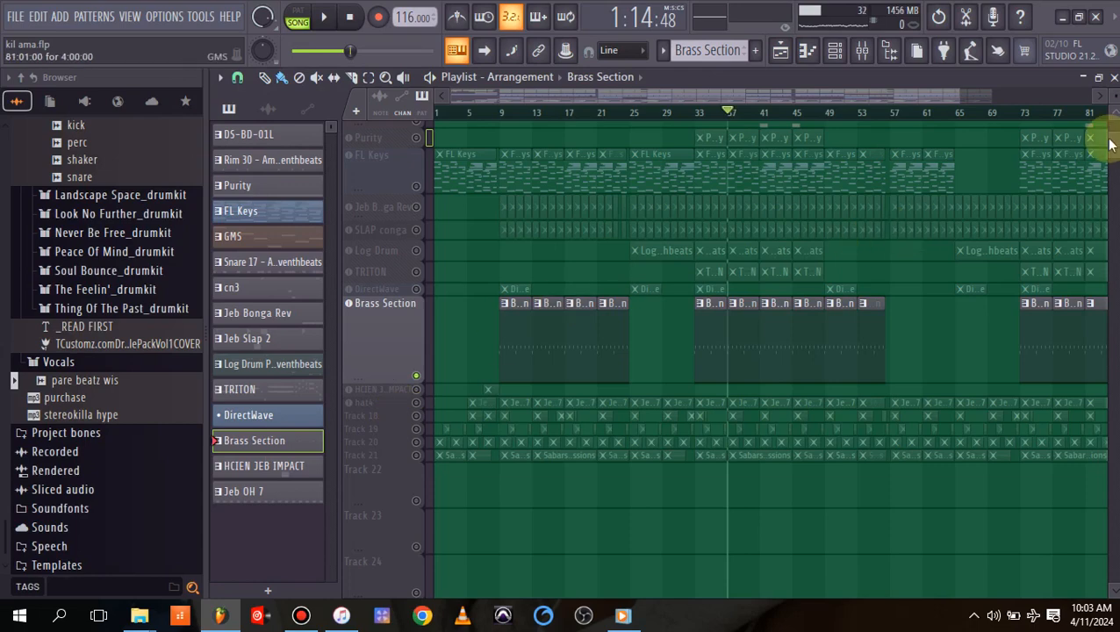
Solo the TRITON track, play its first clip while following the notes in the piano roll, and return to the playlist.
scroll(769, 351, up, 4)
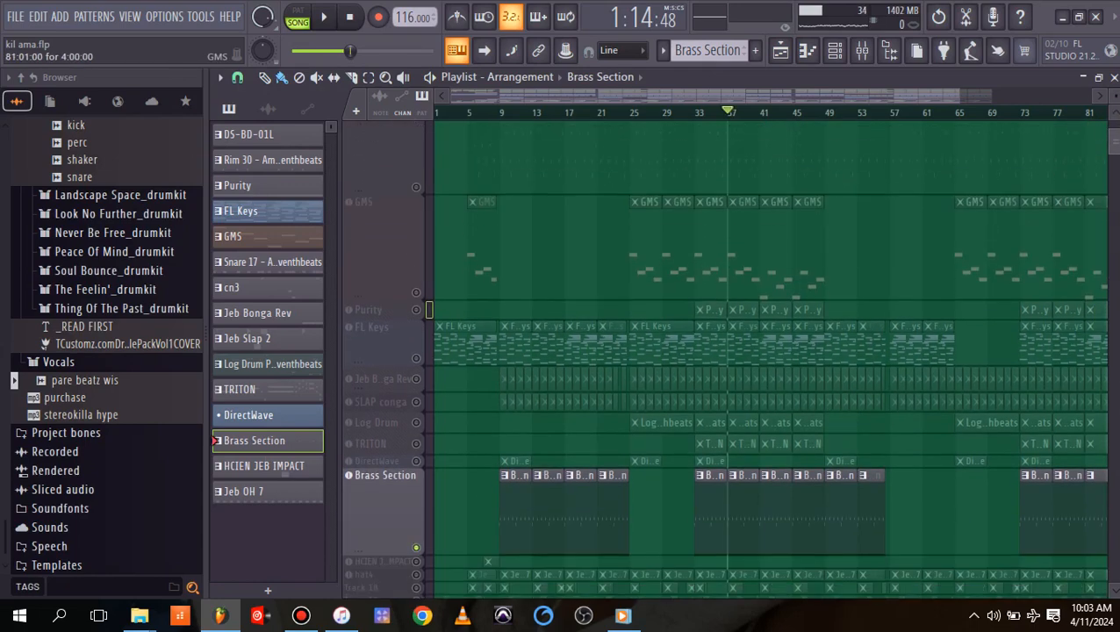
right_click(418, 439)
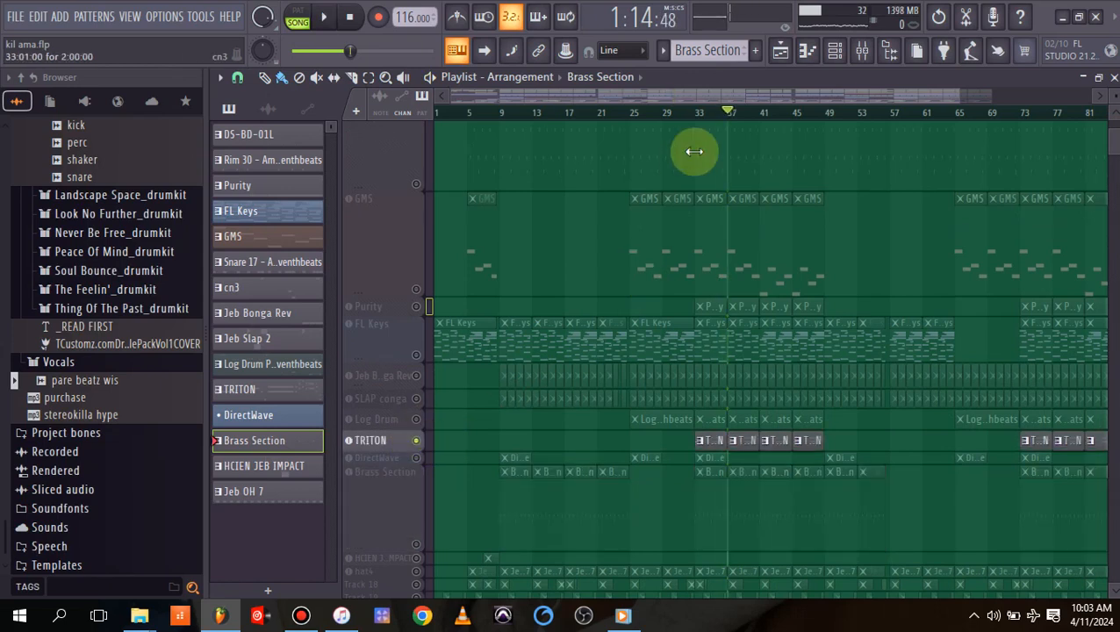
double_click(708, 443)
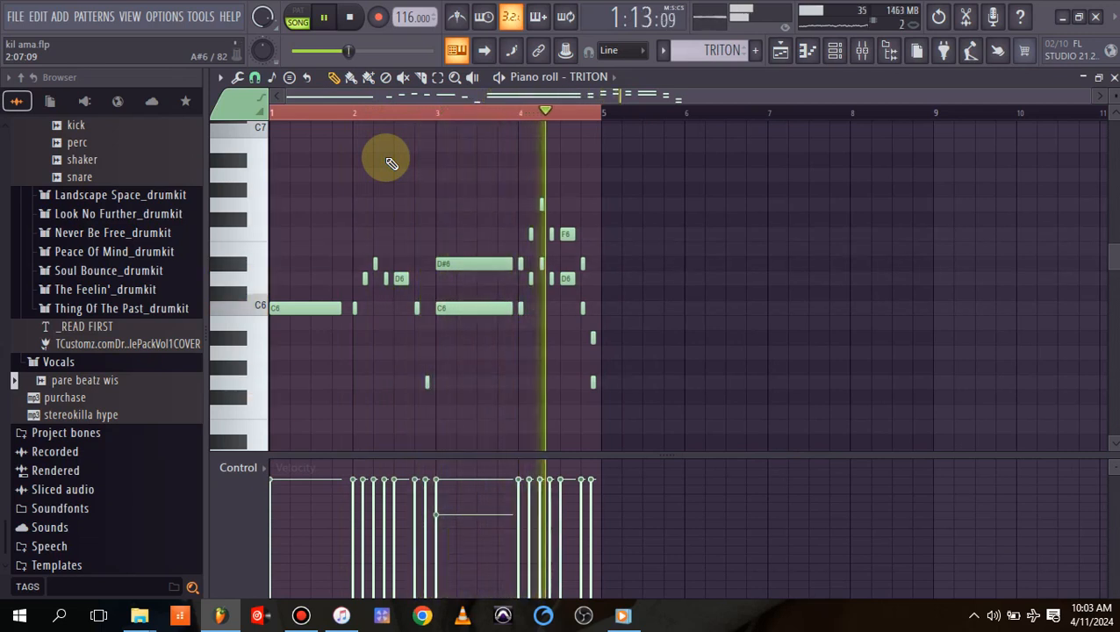
key(space)
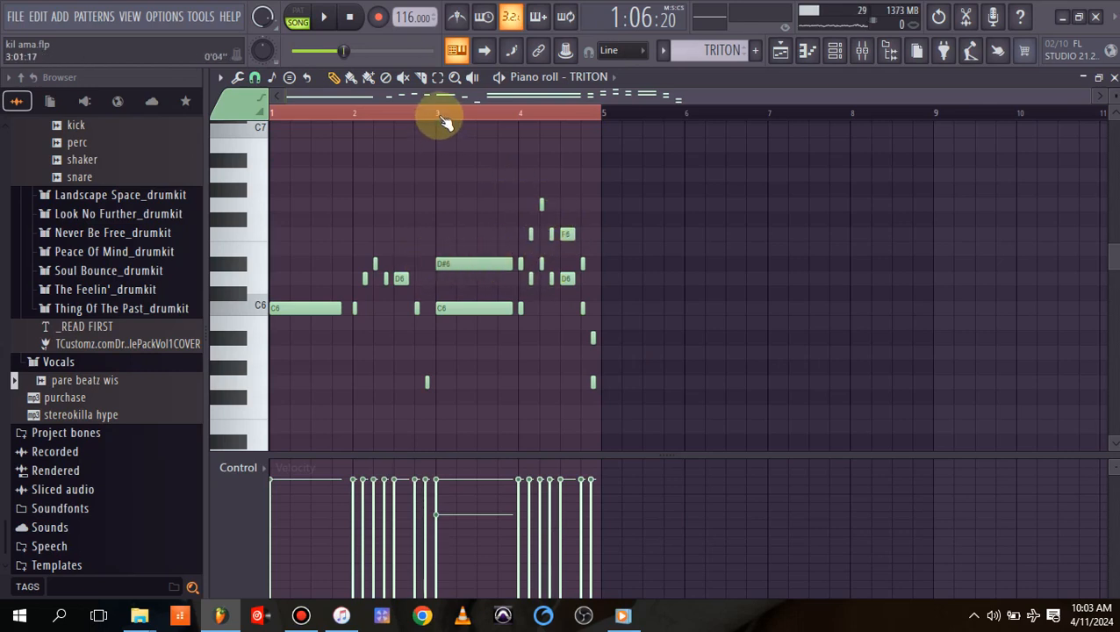
key(space)
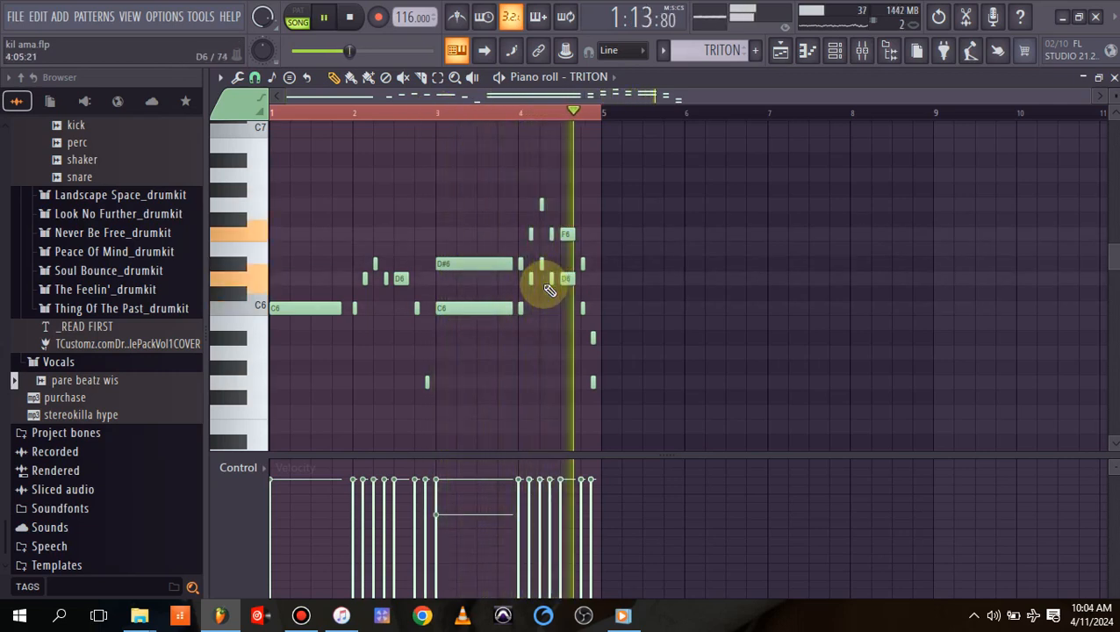
key(space)
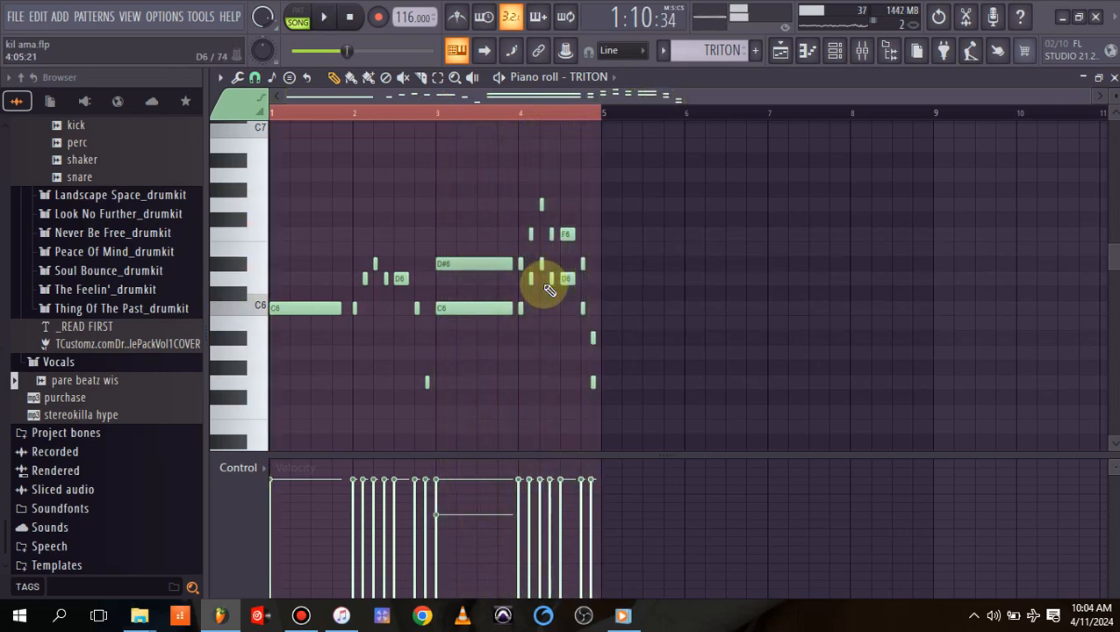
click(780, 52)
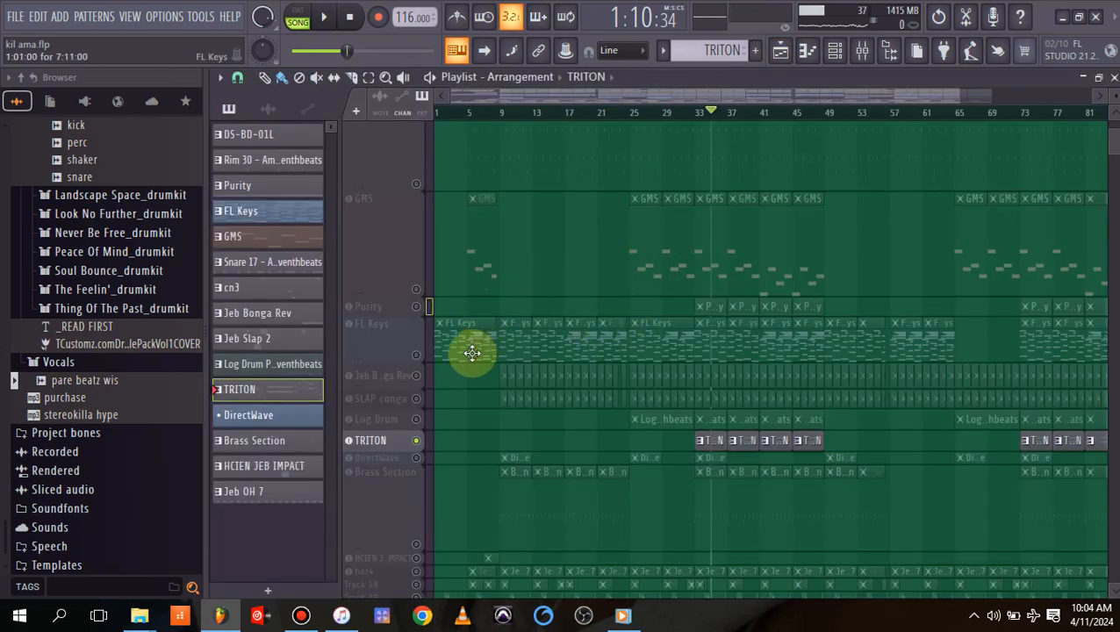
Unmute FL Keys alongside TRITON and play both tracks together, then stop playback.
click(418, 355)
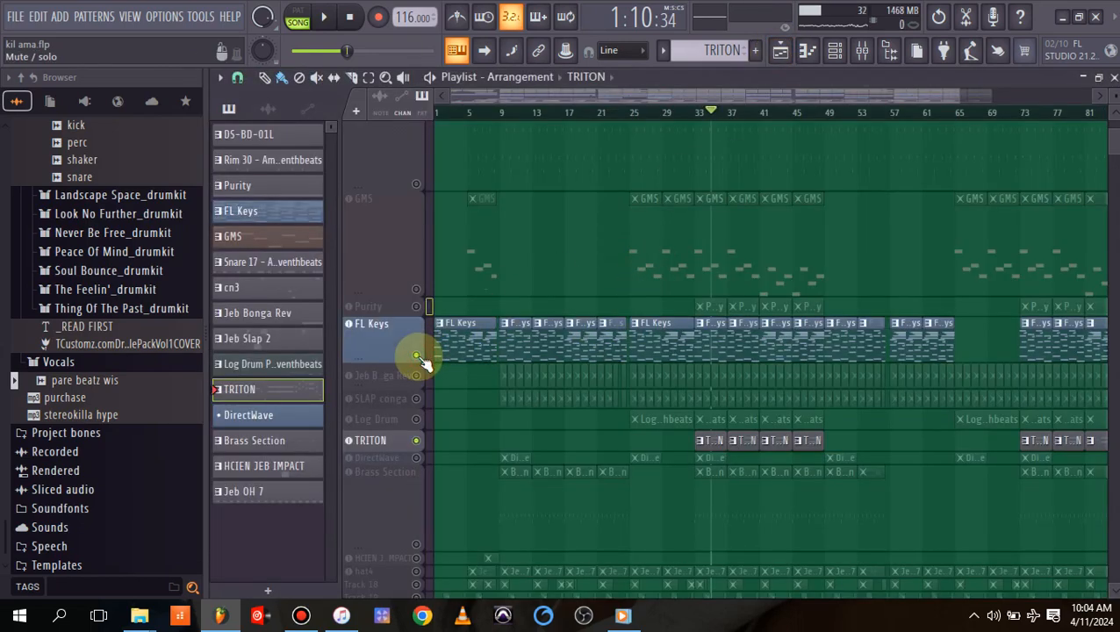
key(space)
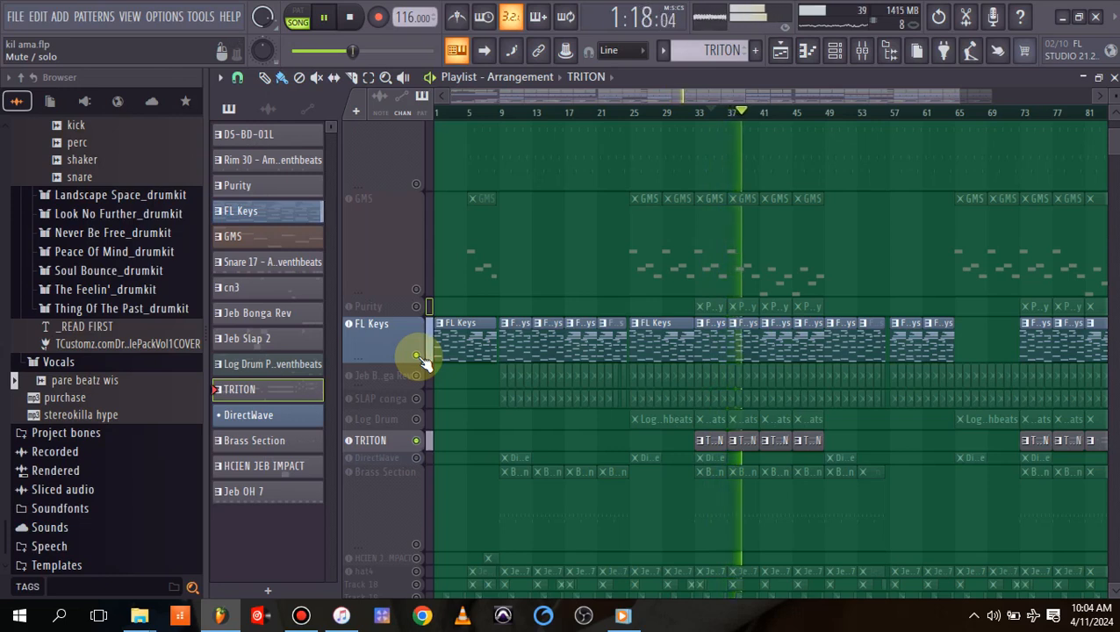
key(space)
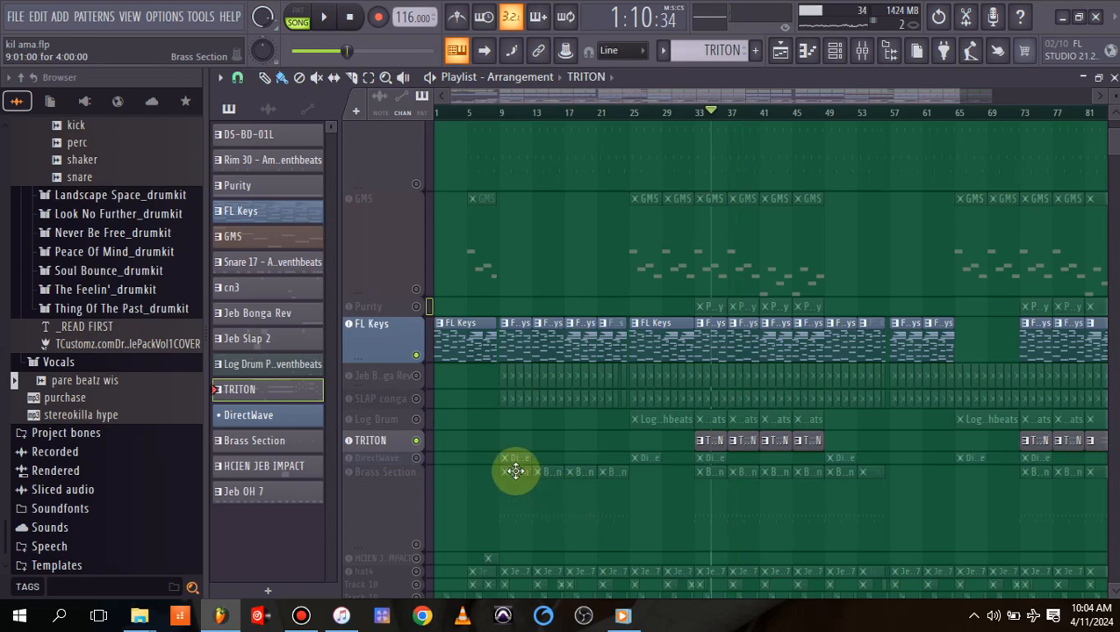
Solo the Log Drum track, play it from bar 33 while viewing its notes in the piano roll, and return to the playlist.
right_click(417, 420)
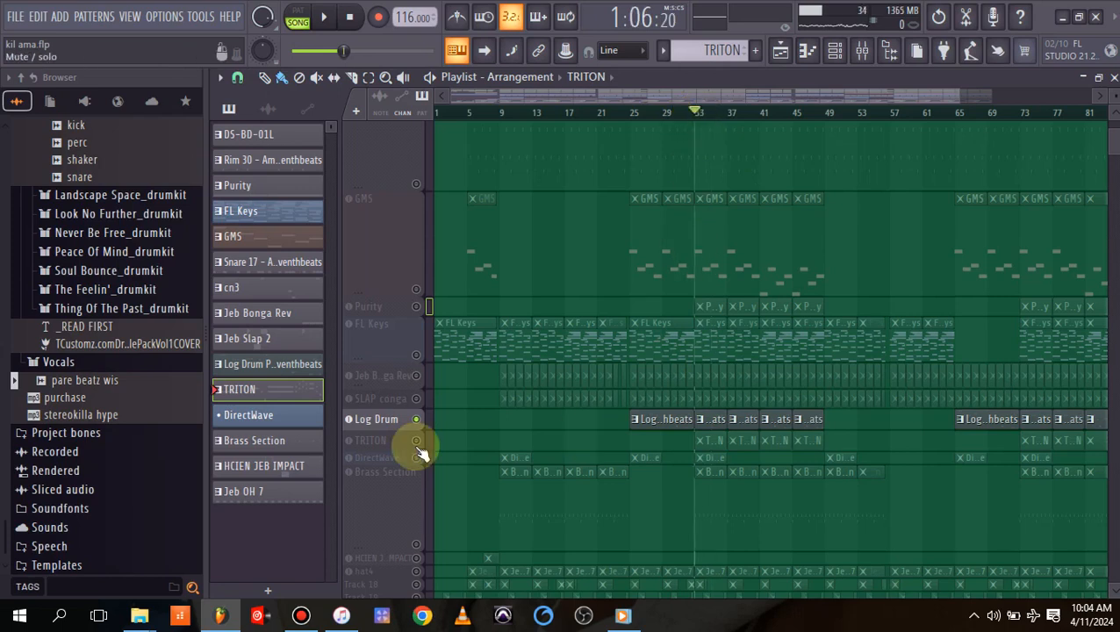
double_click(711, 421)
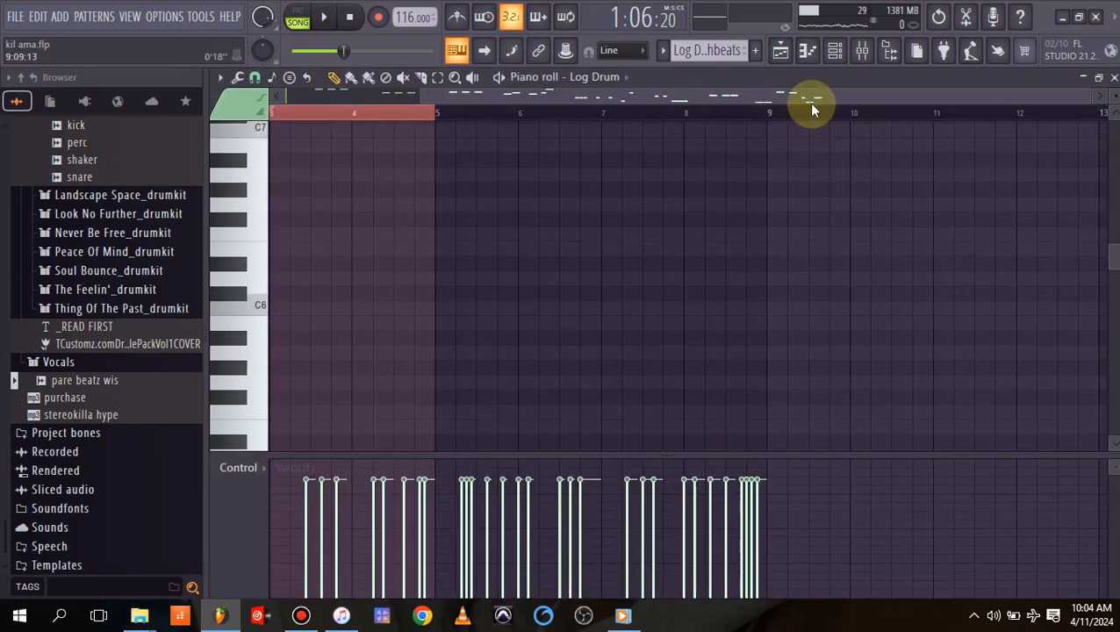
drag(811, 103, 476, 94)
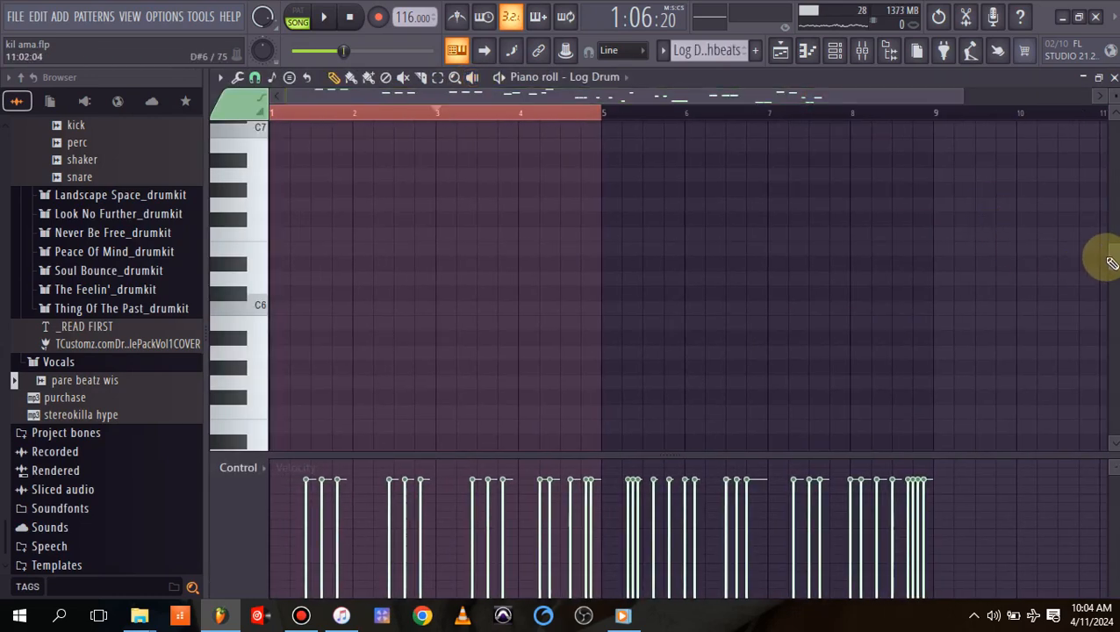
drag(1110, 261, 1107, 297)
key(space)
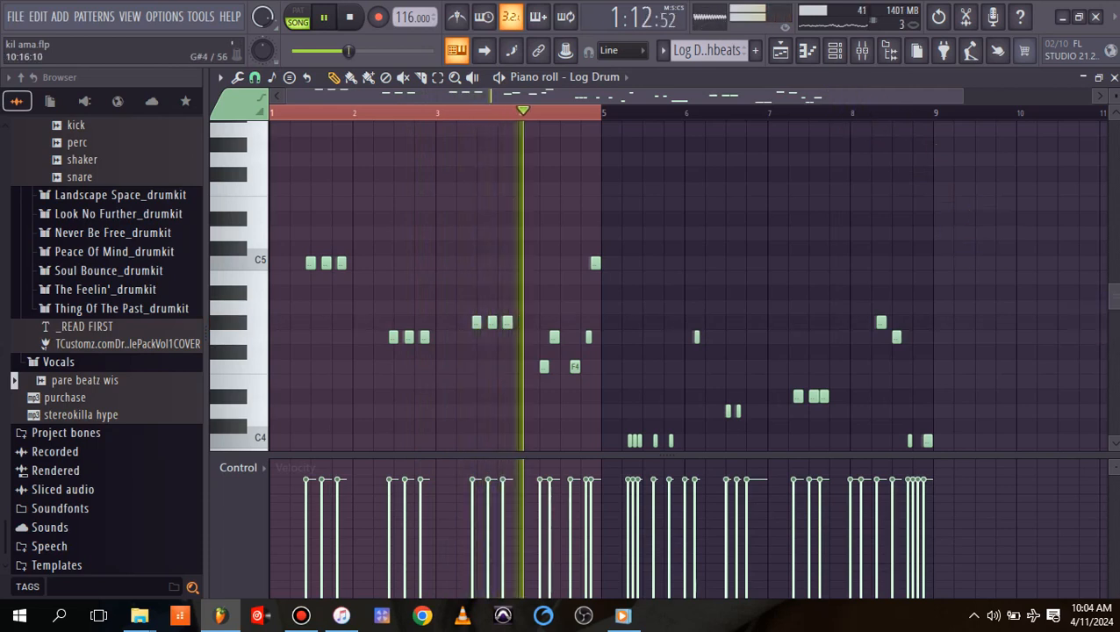
scroll(1115, 299, down, 2)
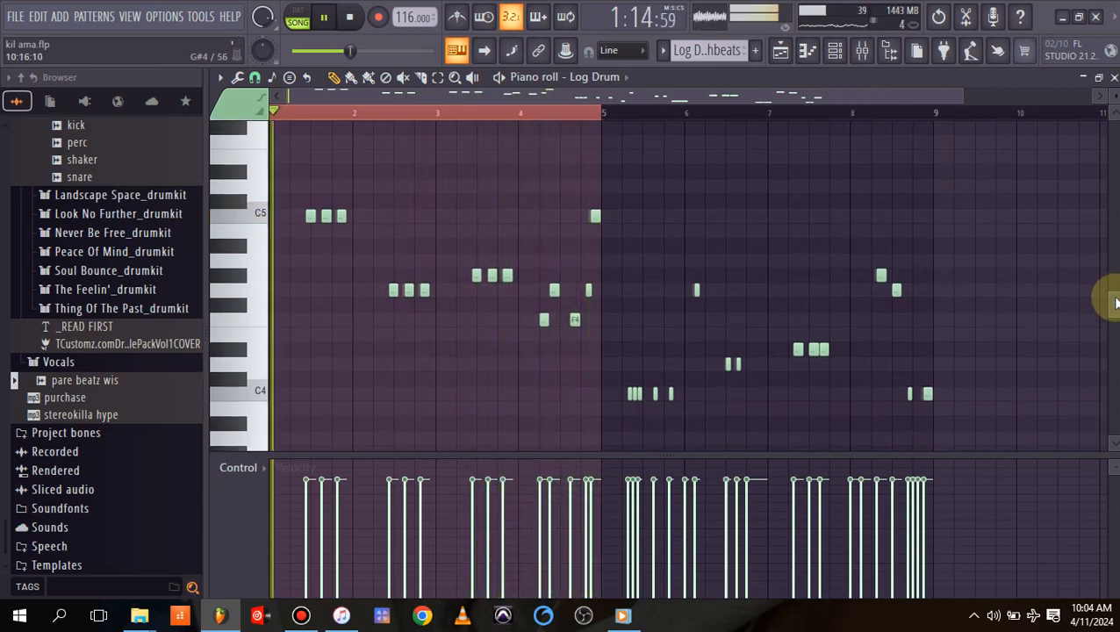
click(780, 50)
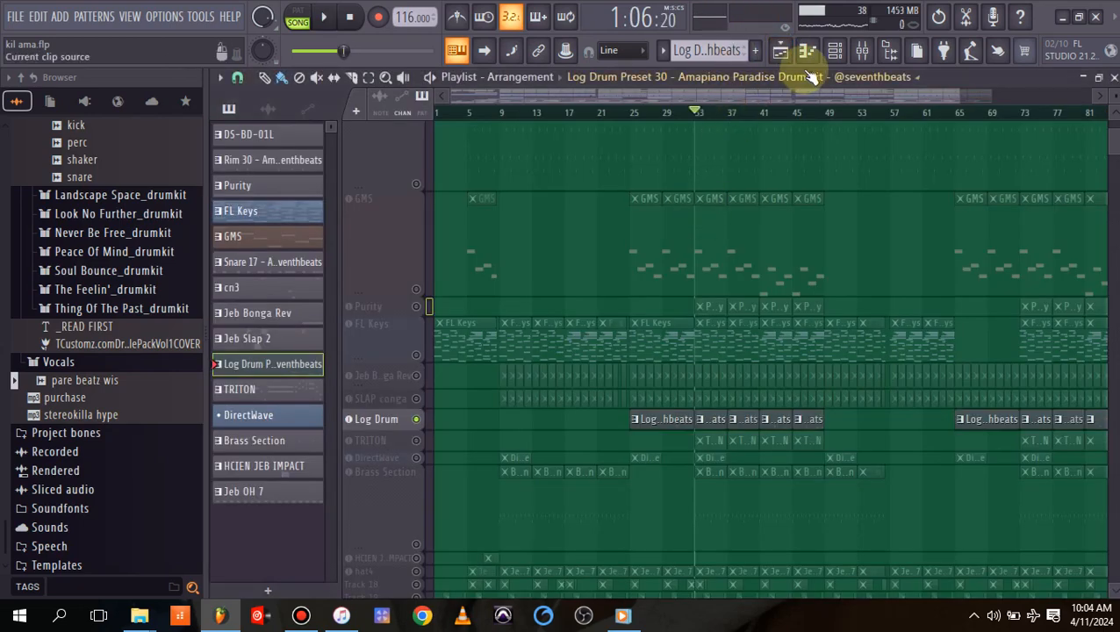
Show the channel rack and inspect the synth settings of the second Log Drum channel (#2), then close the plugin window.
click(833, 53)
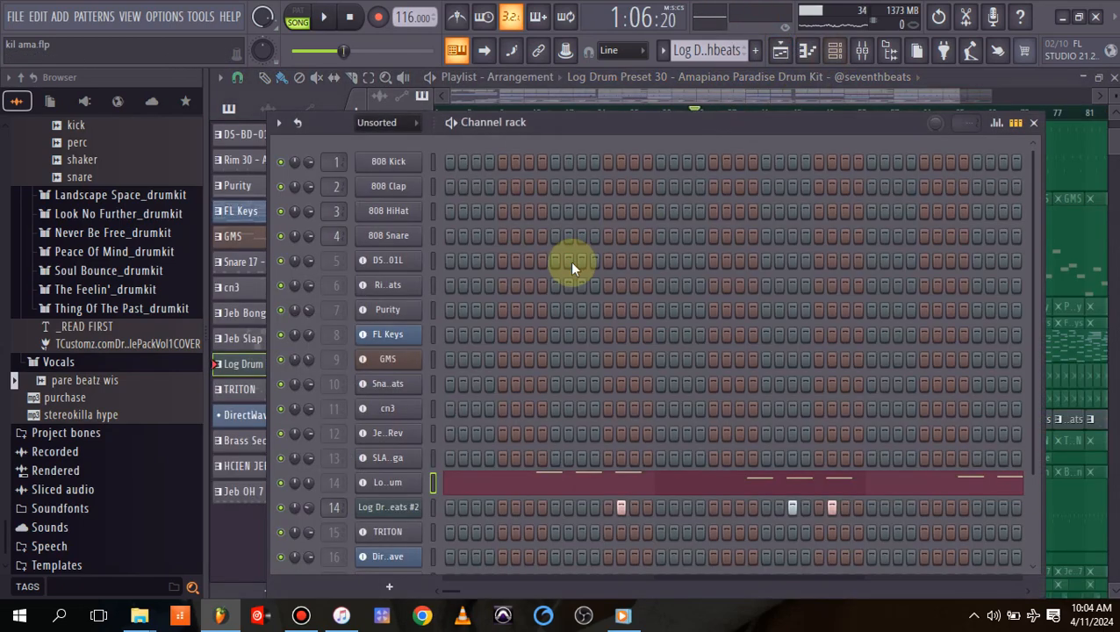
click(389, 508)
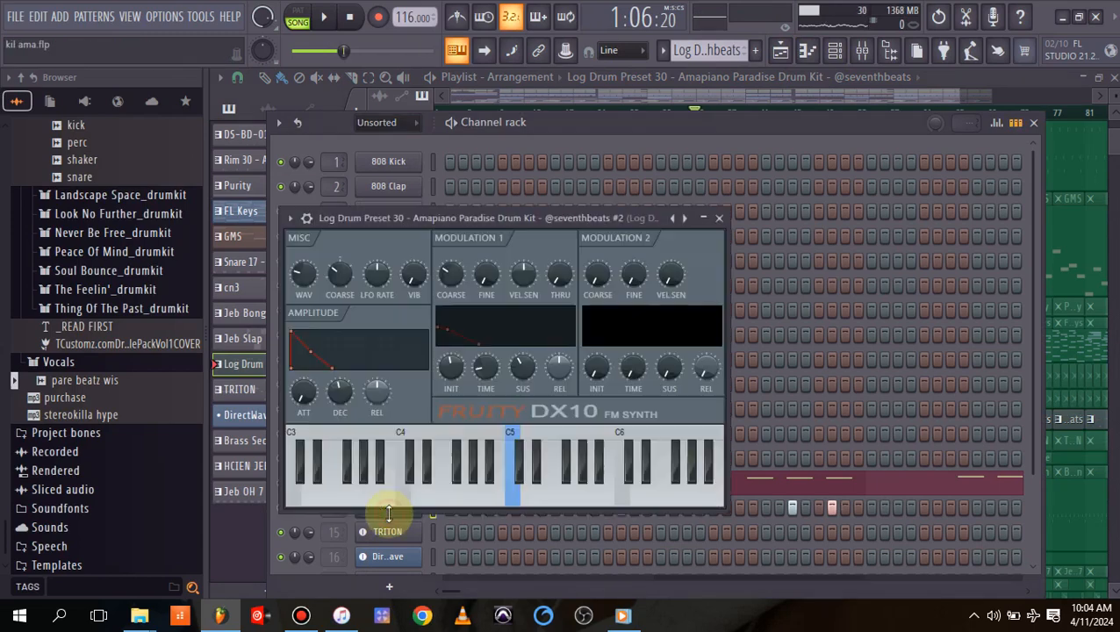
click(719, 217)
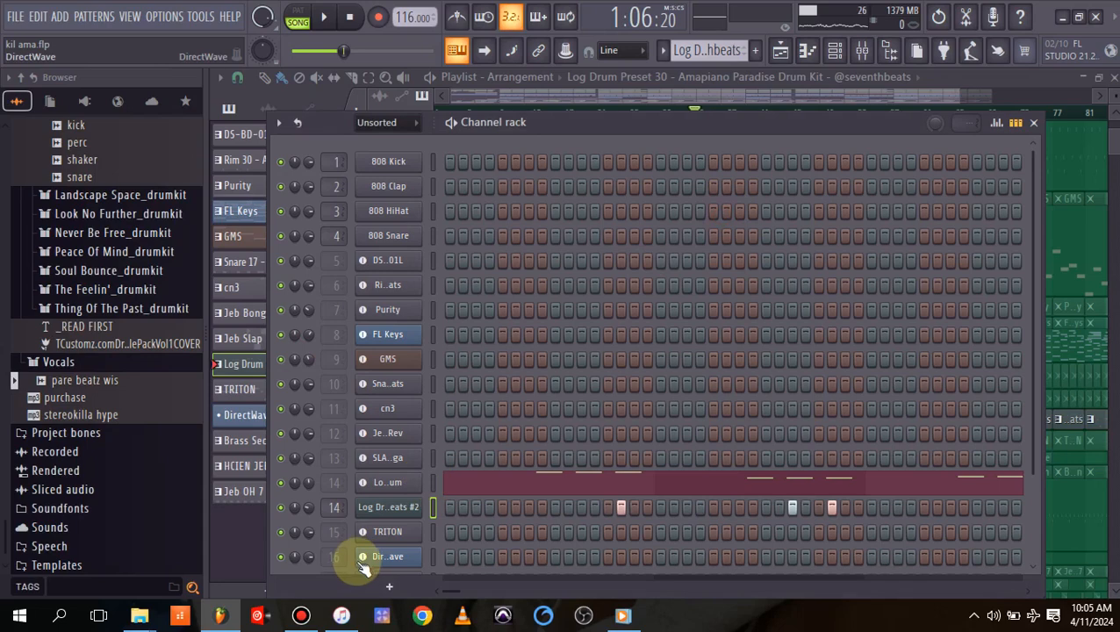
View the second Log Drum channel's notes in the piano roll and bring back the channel rack.
right_click(400, 510)
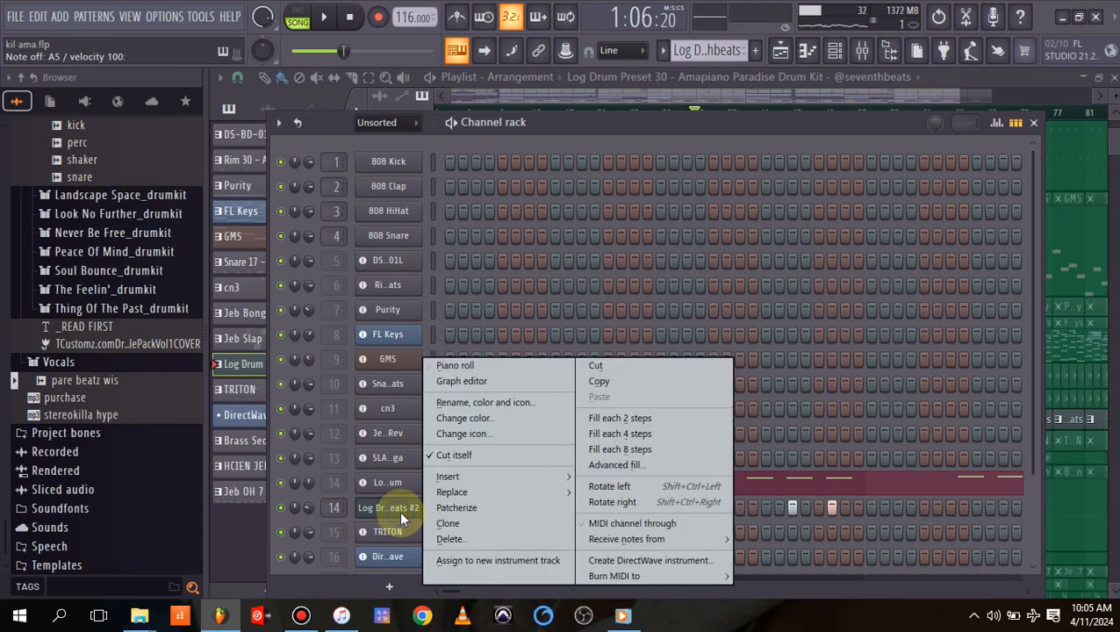
click(457, 368)
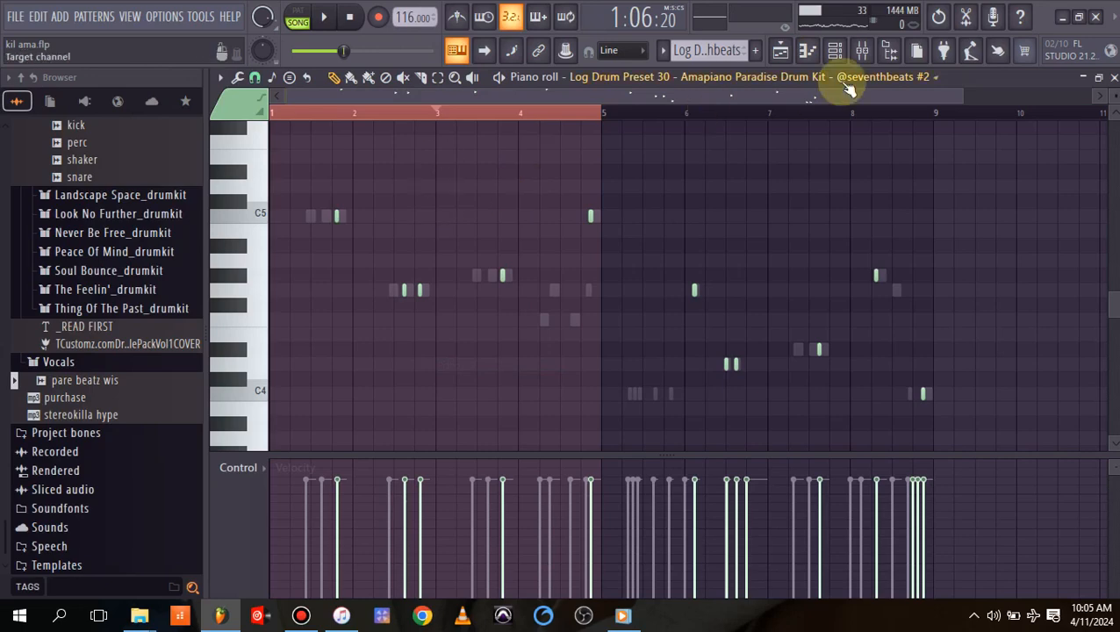
click(838, 51)
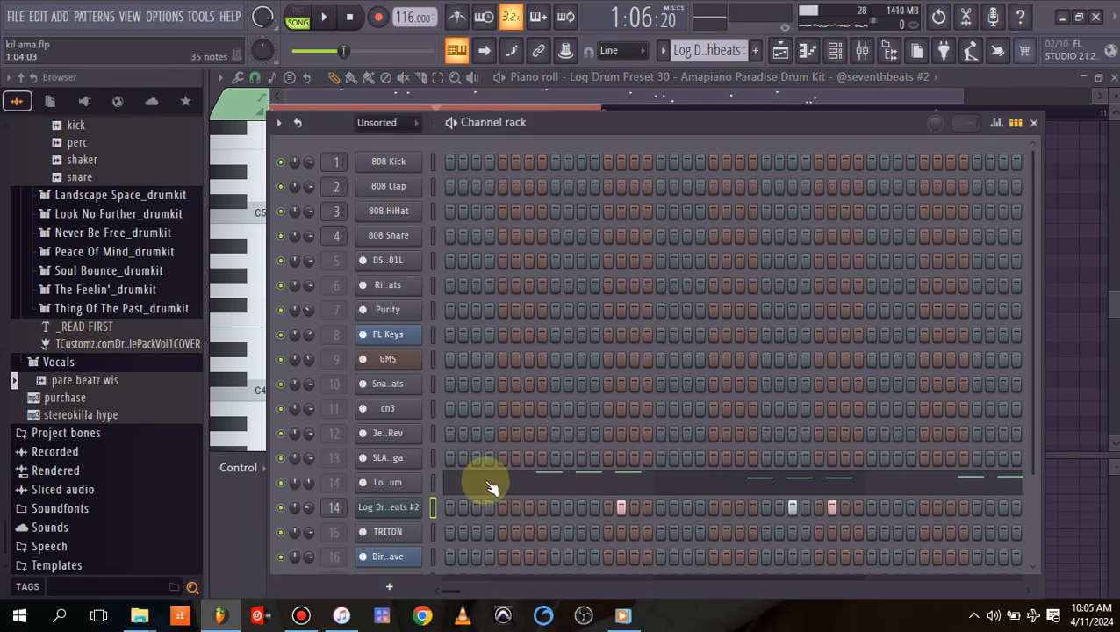
Play the second Log Drum channel (#2) while examining its notes across the piano roll, then stop and return to the playlist.
right_click(392, 513)
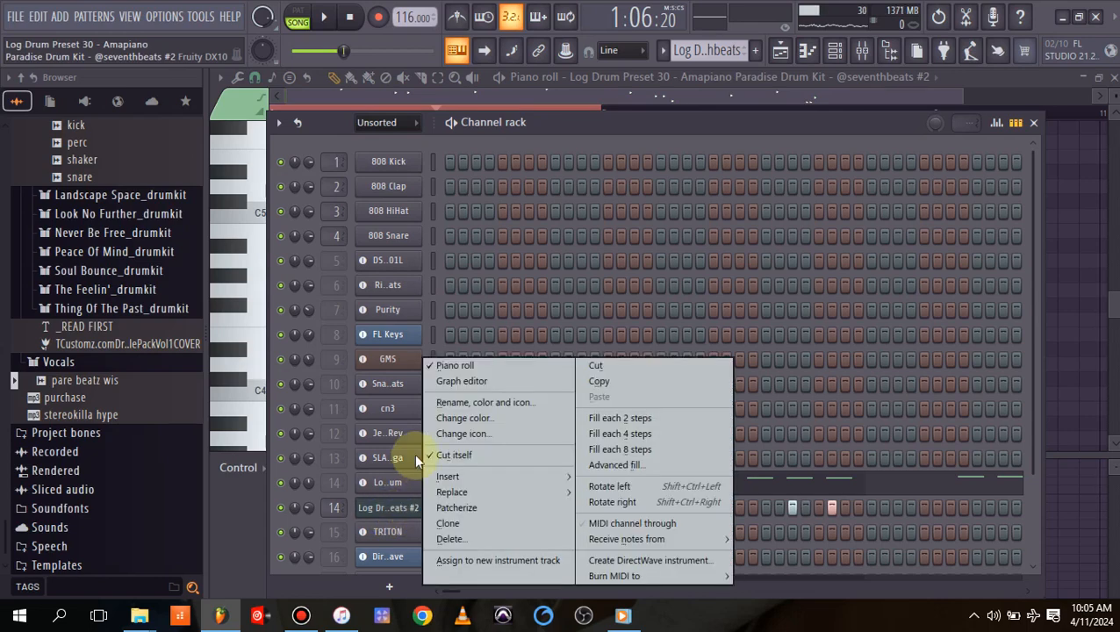
click(255, 365)
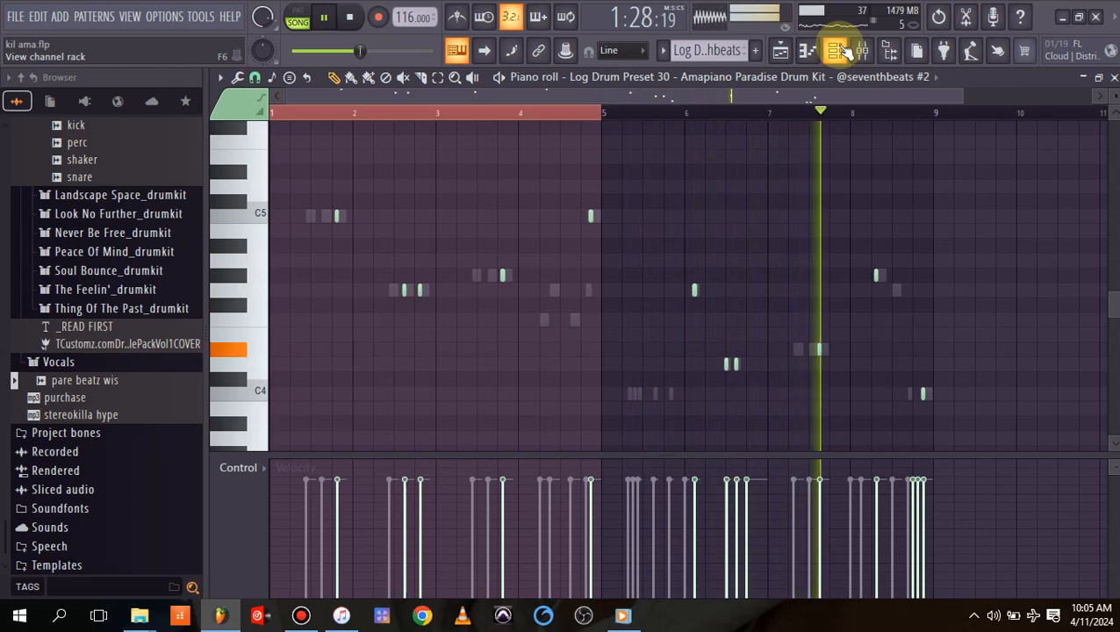
drag(1113, 304, 1114, 308)
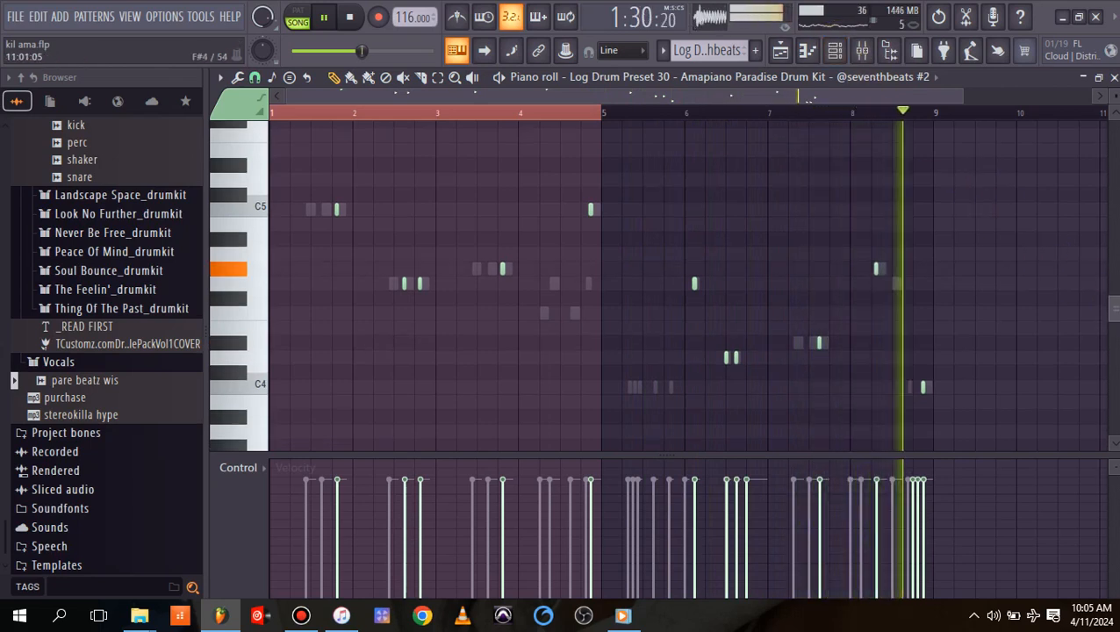
scroll(688, 286, down, 2)
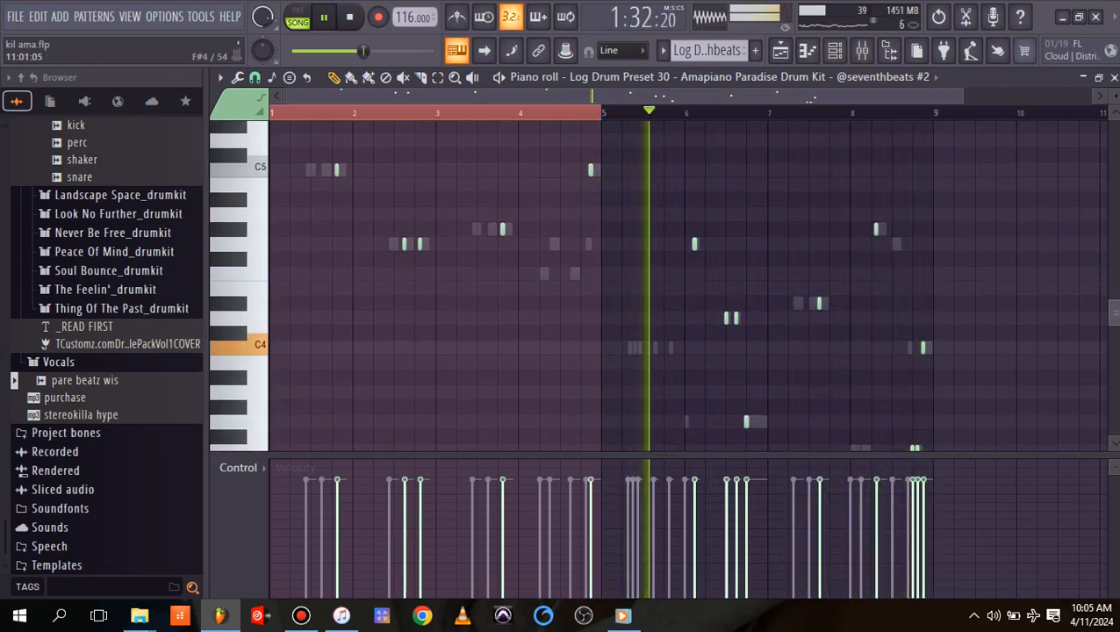
scroll(688, 286, down, 1)
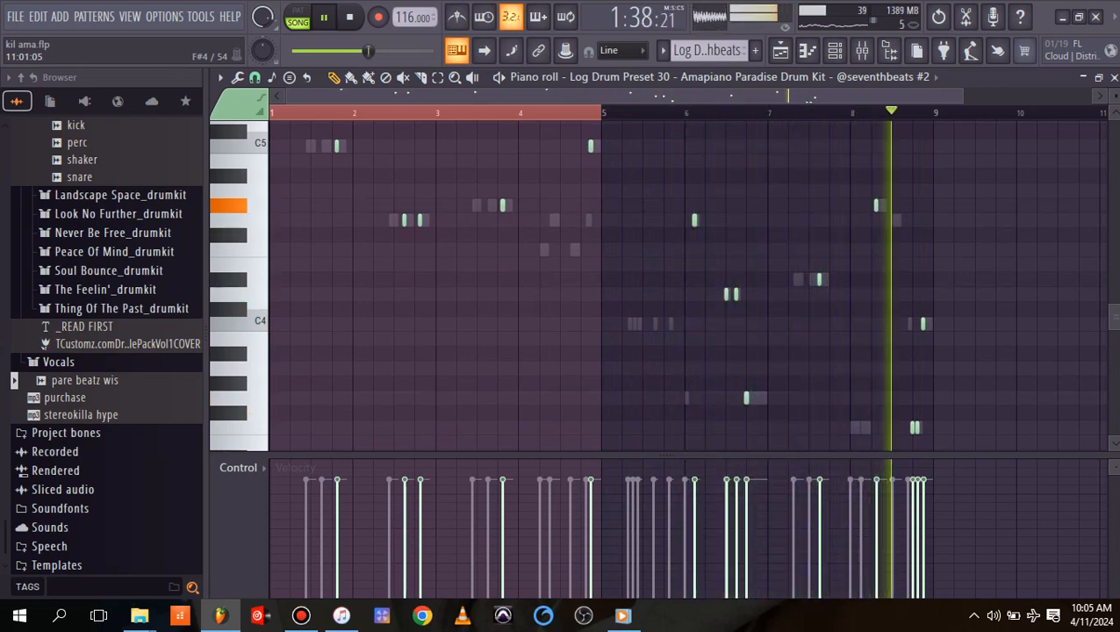
key(space)
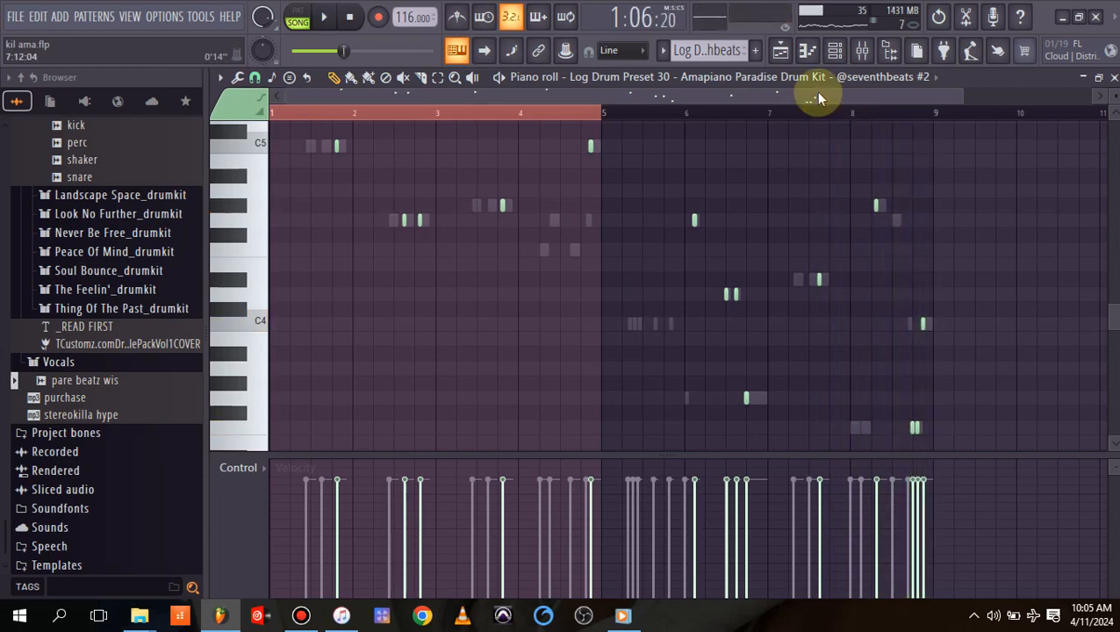
click(788, 59)
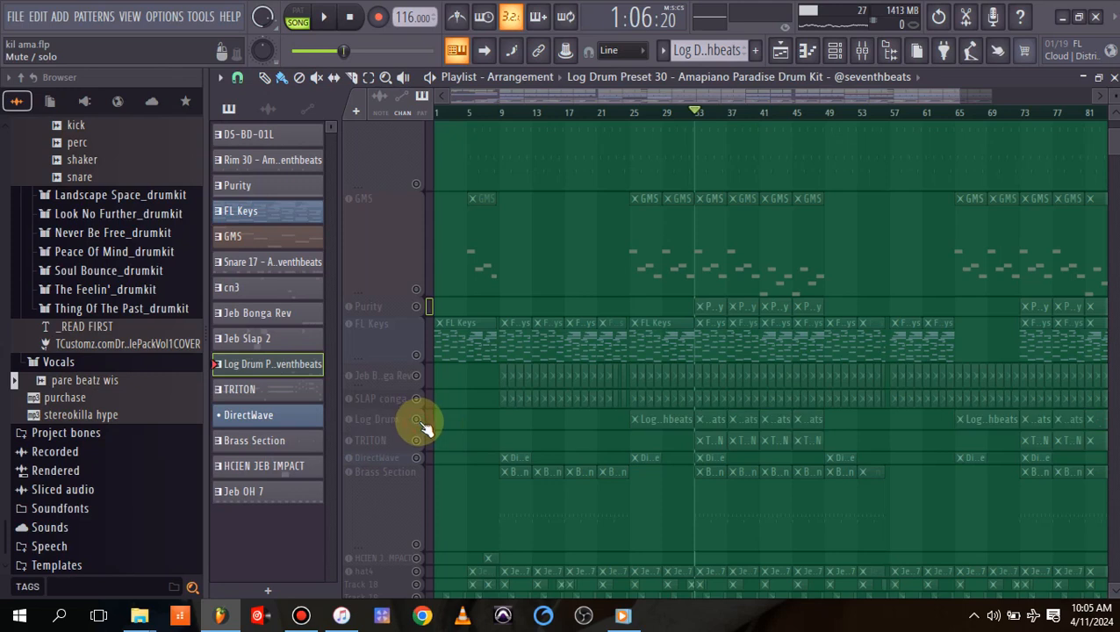
Unmute the Jeb Bonga Rev track, view and play its pattern in the piano roll, and return to the playlist.
click(421, 384)
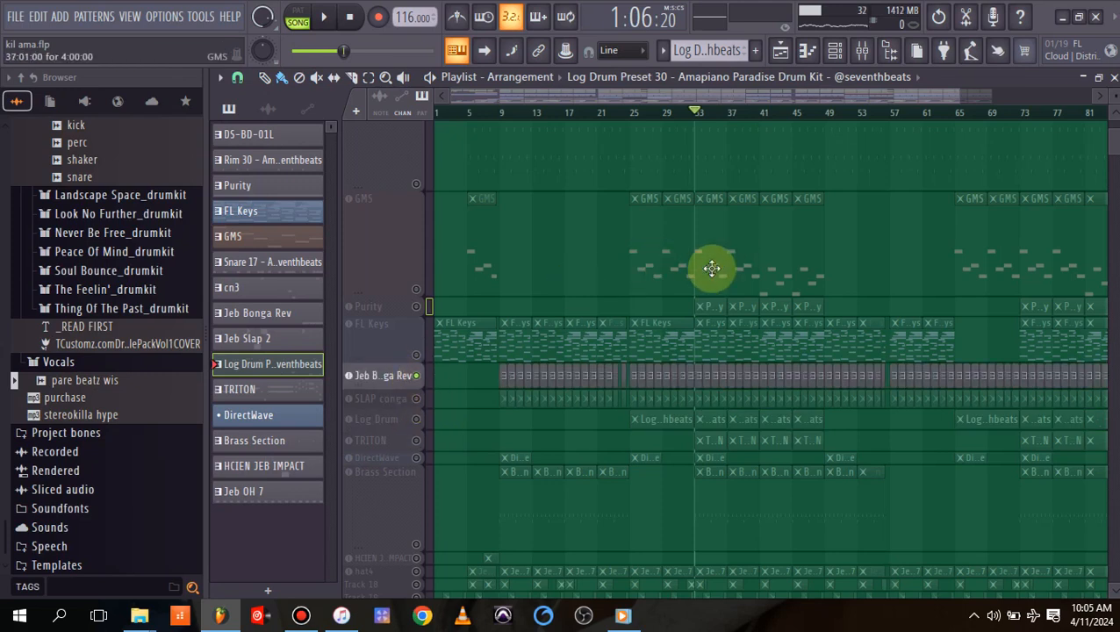
double_click(697, 382)
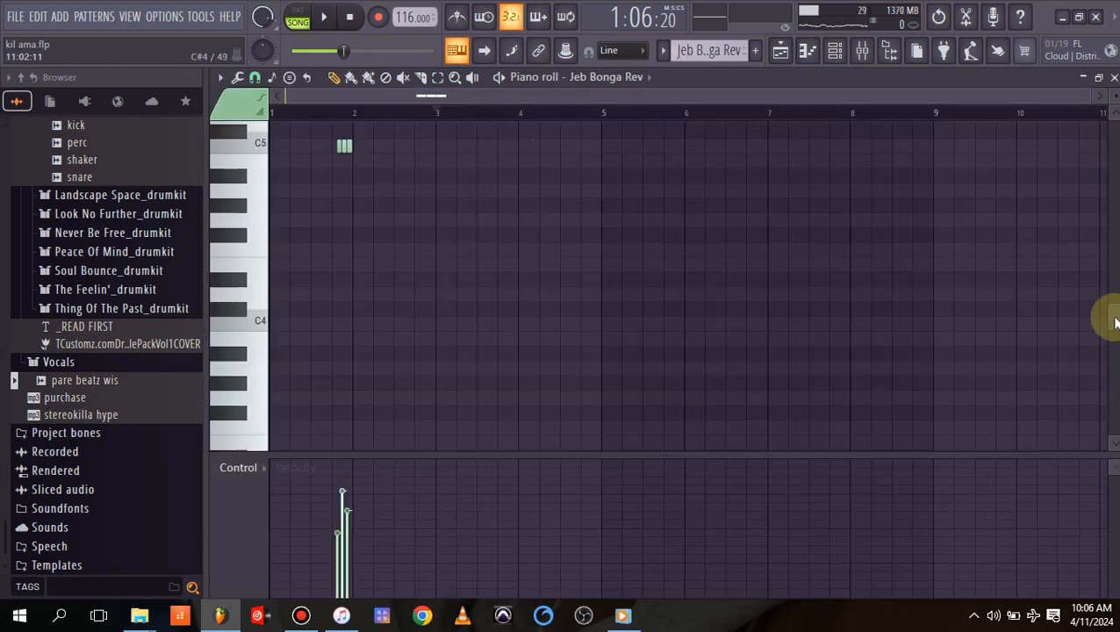
drag(1113, 320, 1110, 292)
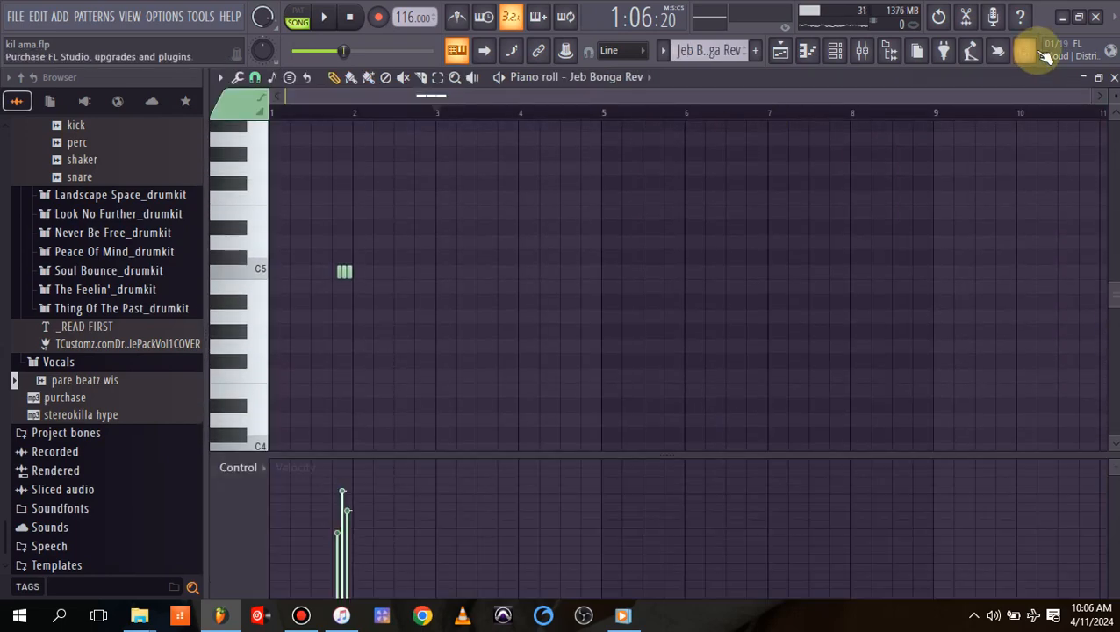
drag(1086, 99, 750, 127)
key(space)
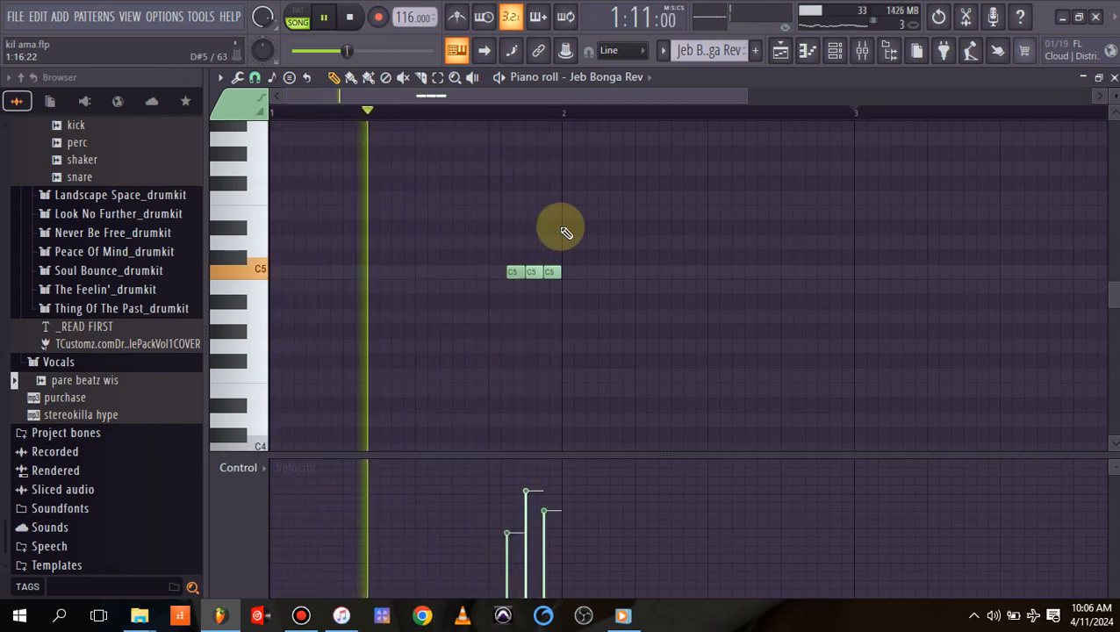
key(space)
click(780, 51)
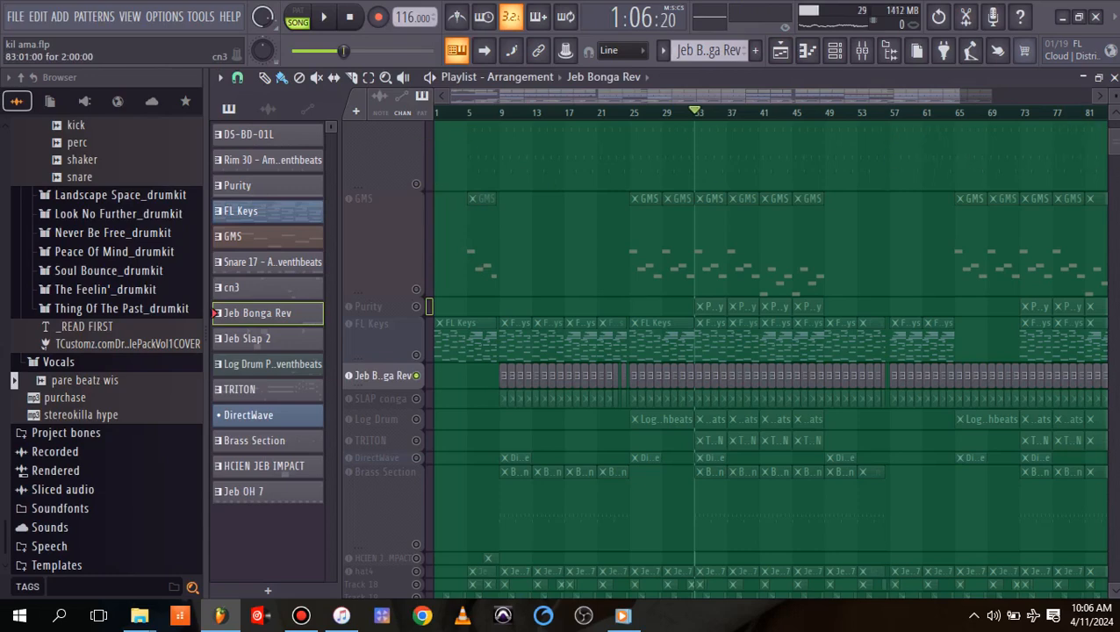
Unmute the DS-BD-01L and Rim 30 tracks and play them together with Jeb Bonga Rev.
scroll(429, 305, up, 5)
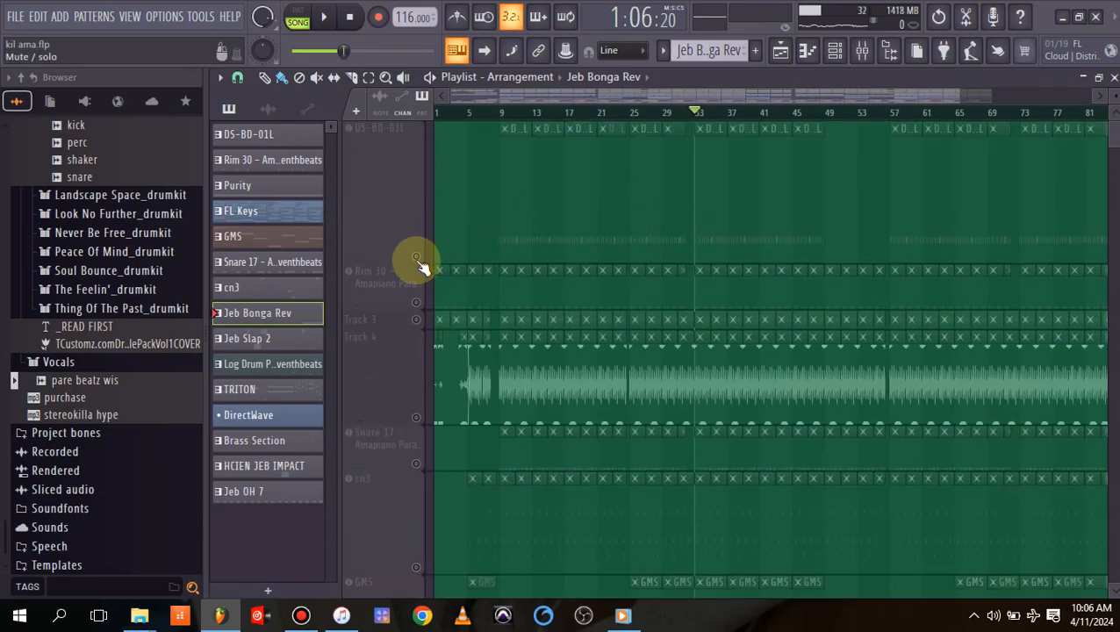
click(417, 258)
click(417, 304)
key(space)
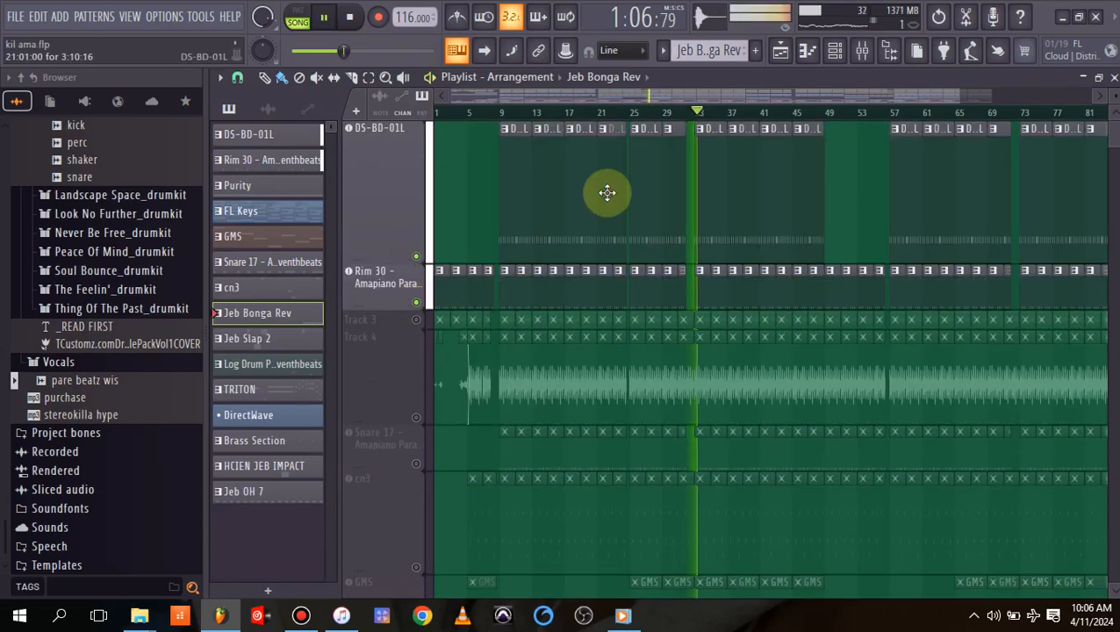
Examine the Jeb Bonga Rev notes and velocities in the piano roll during playback, then stop and return to the playlist.
click(814, 60)
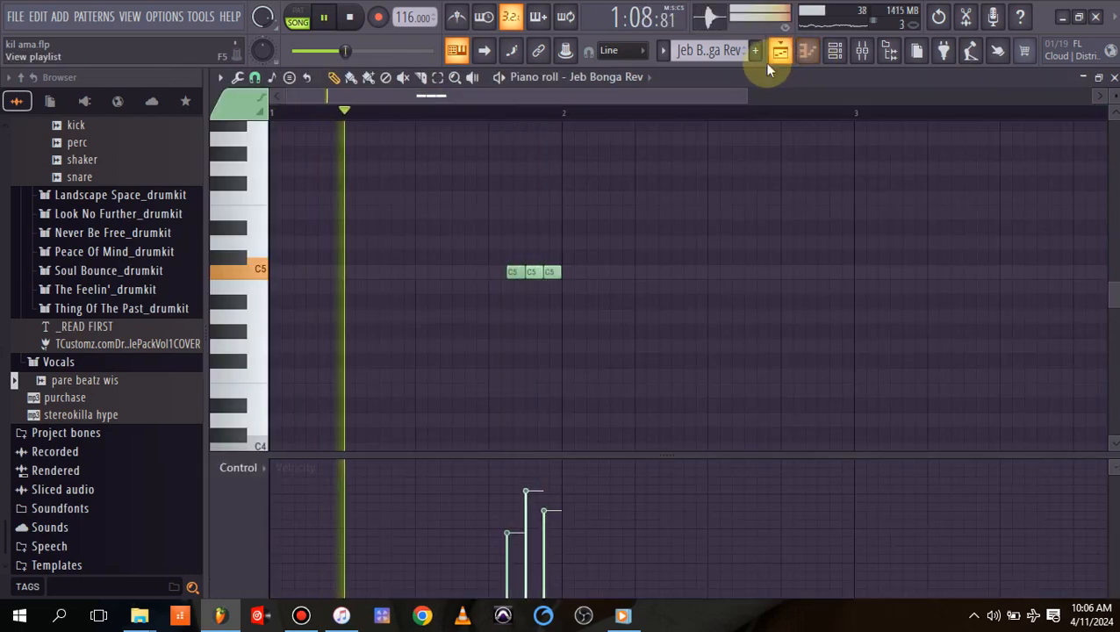
key(space)
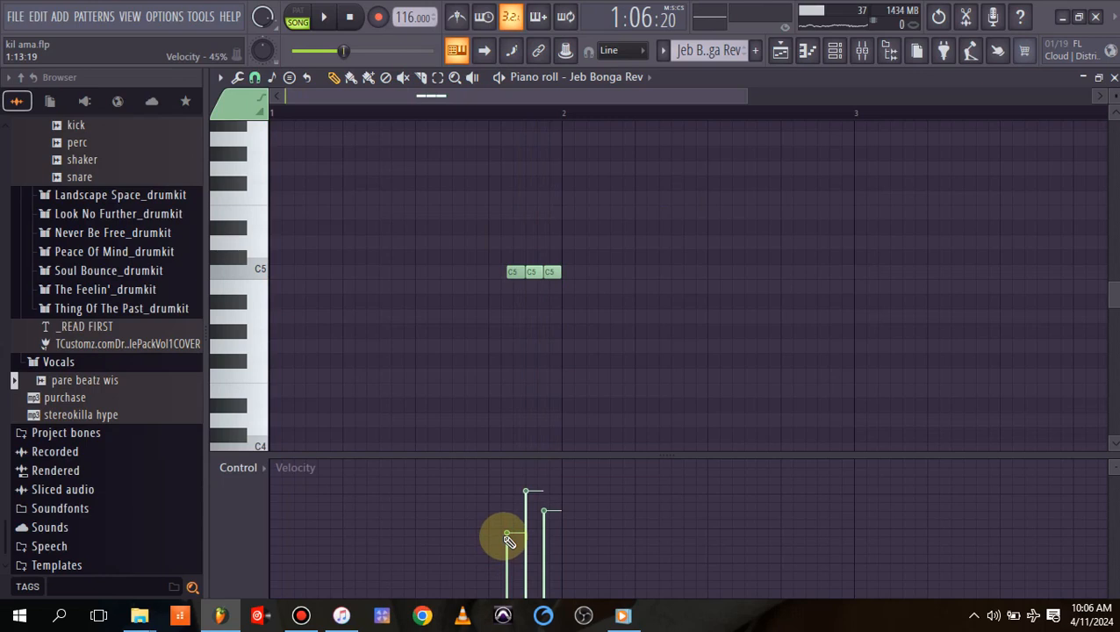
key(space)
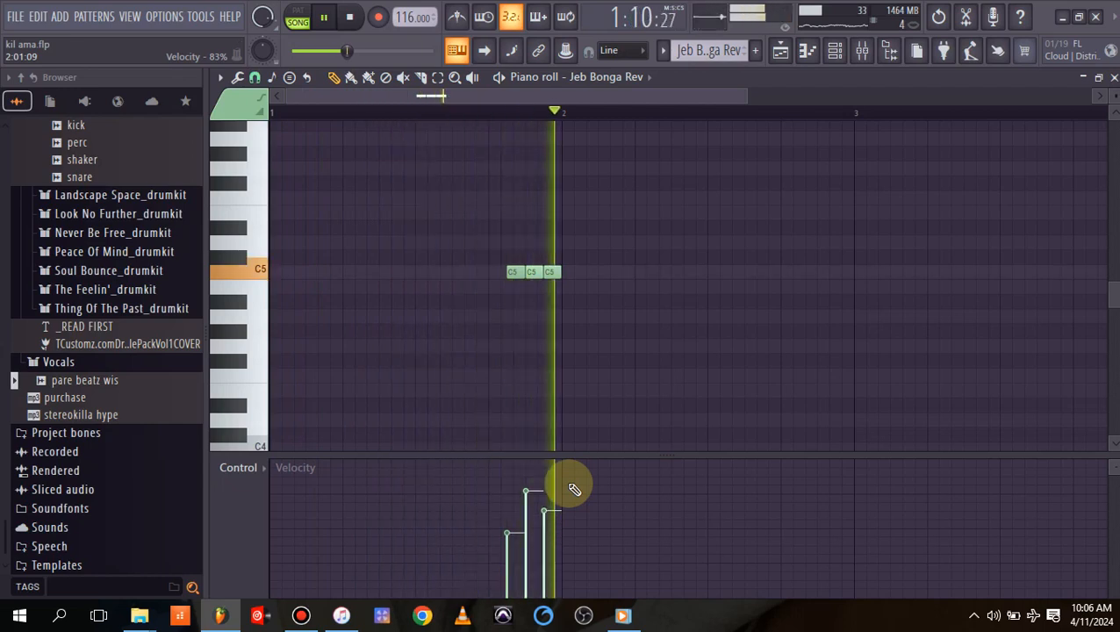
key(space)
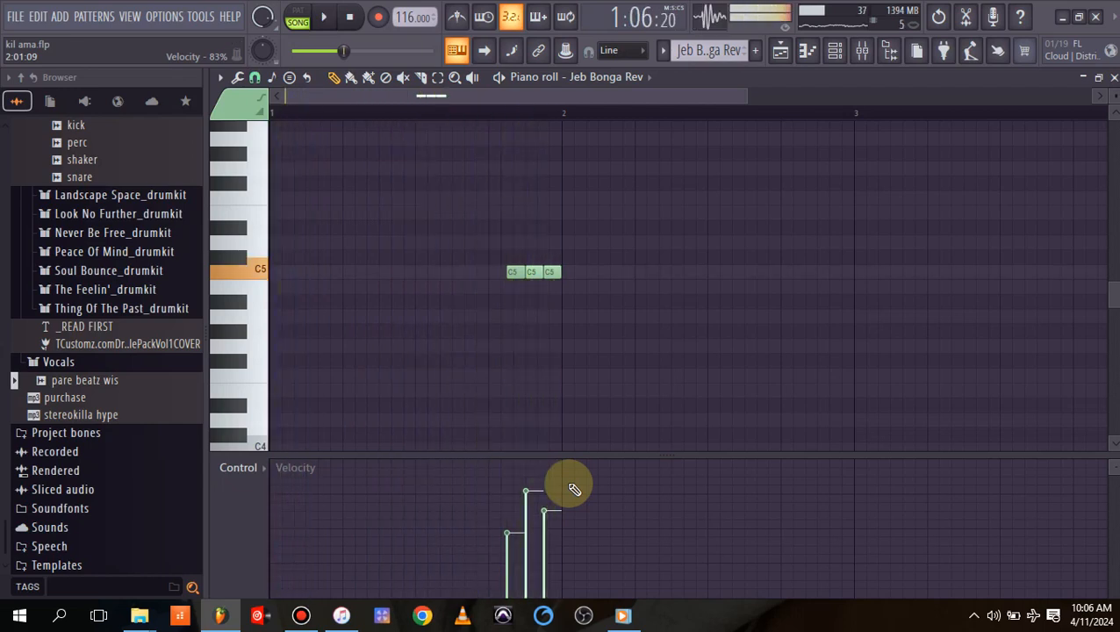
click(798, 50)
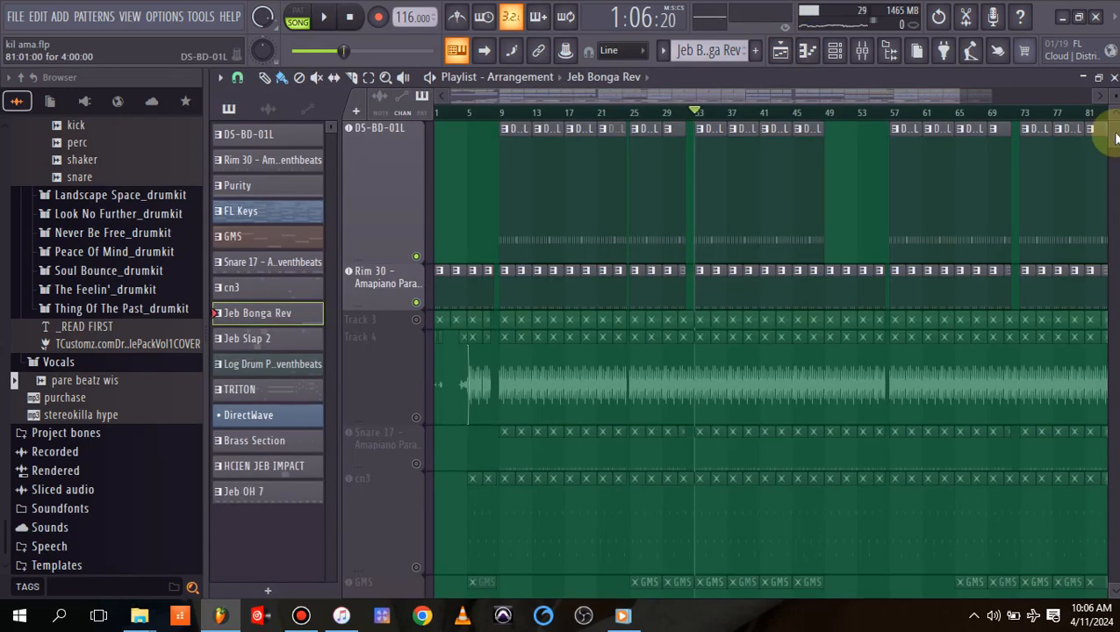
Mute Jeb Bonga Rev, unmute SLAP conga, and play it while viewing its piano roll notes before returning to the playlist.
scroll(1110, 131, down, 6)
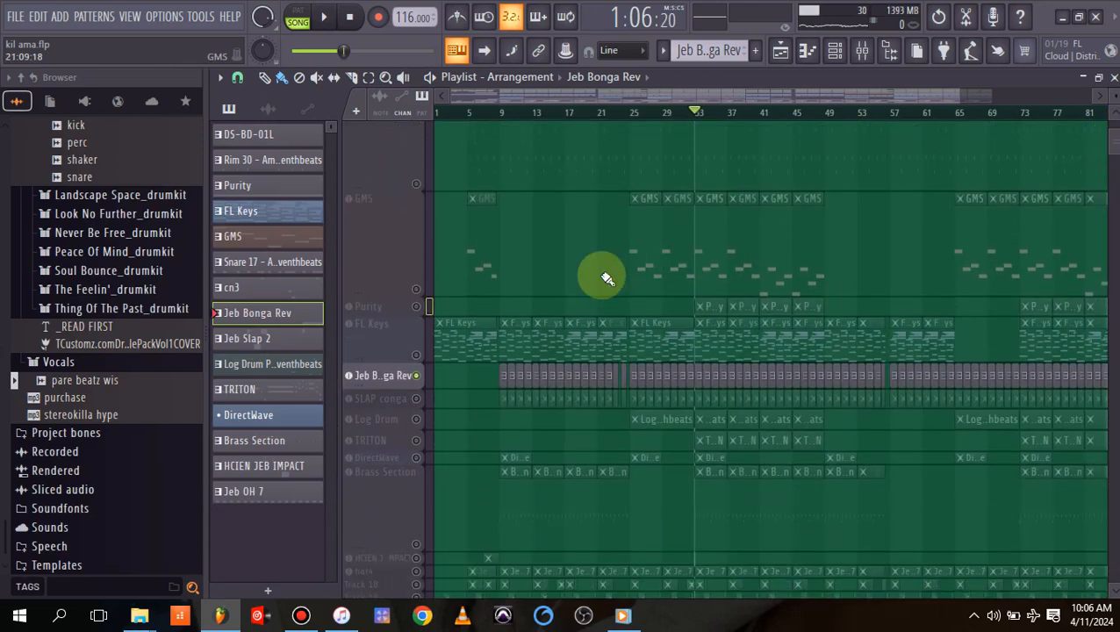
click(418, 376)
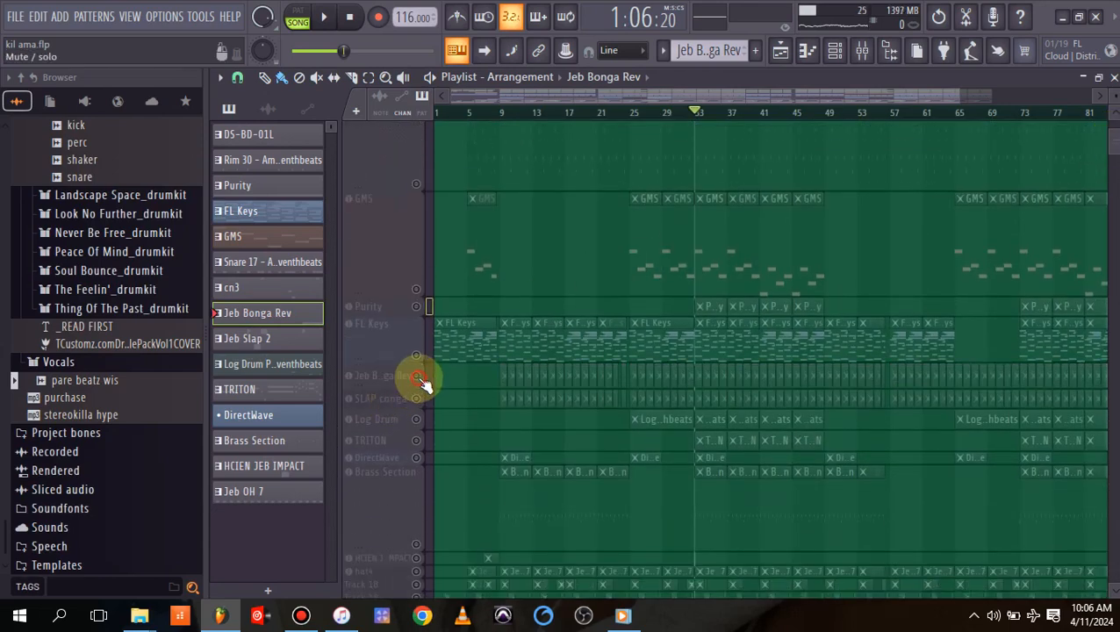
click(416, 398)
key(space)
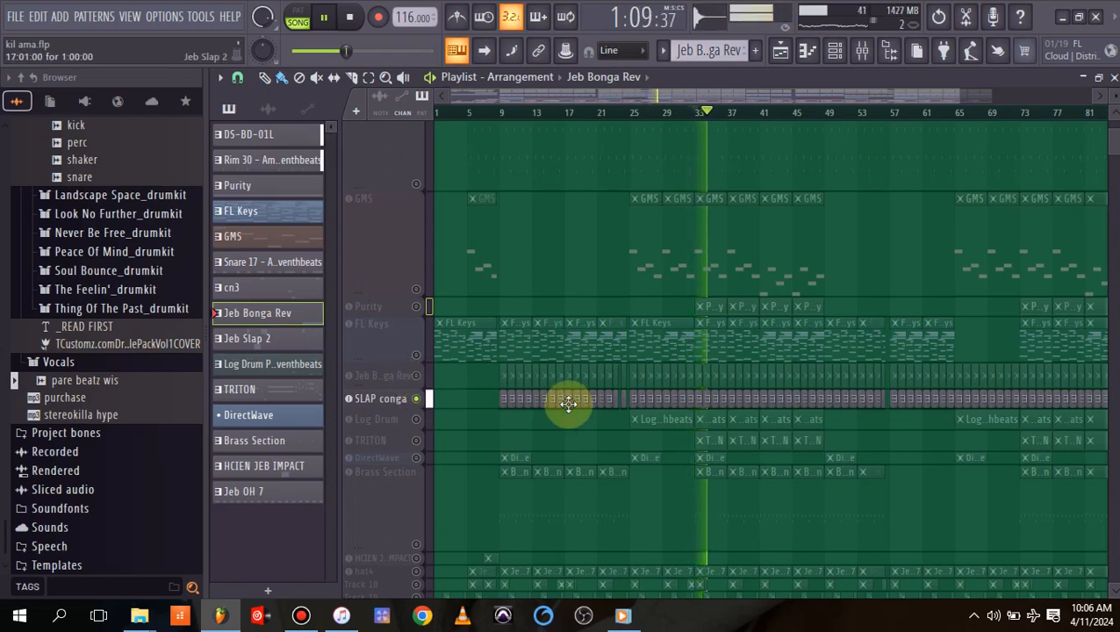
double_click(667, 403)
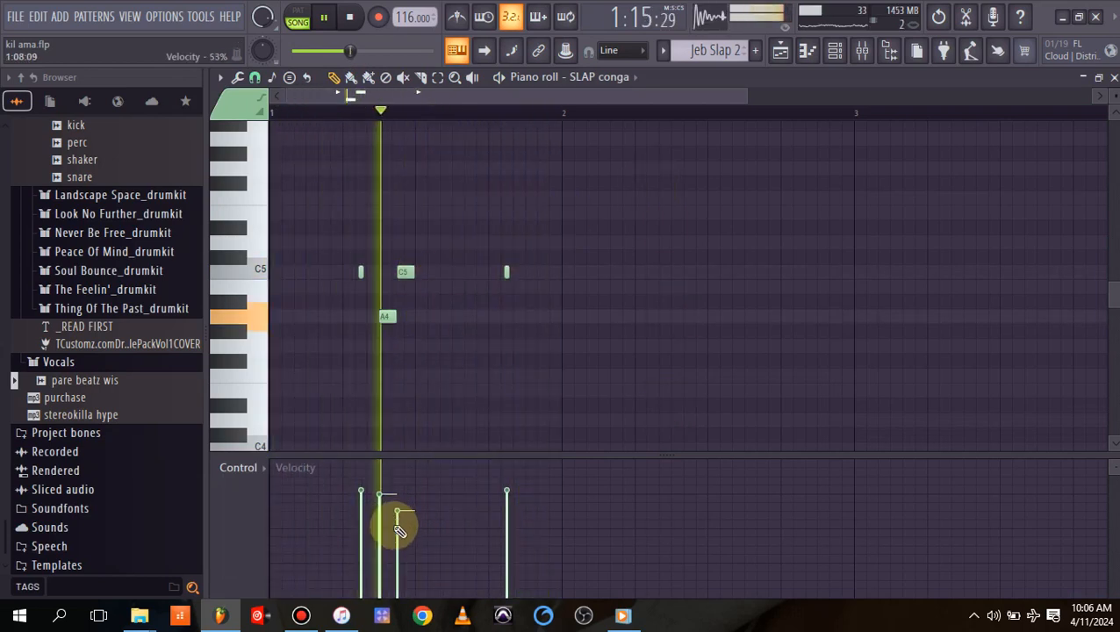
click(779, 53)
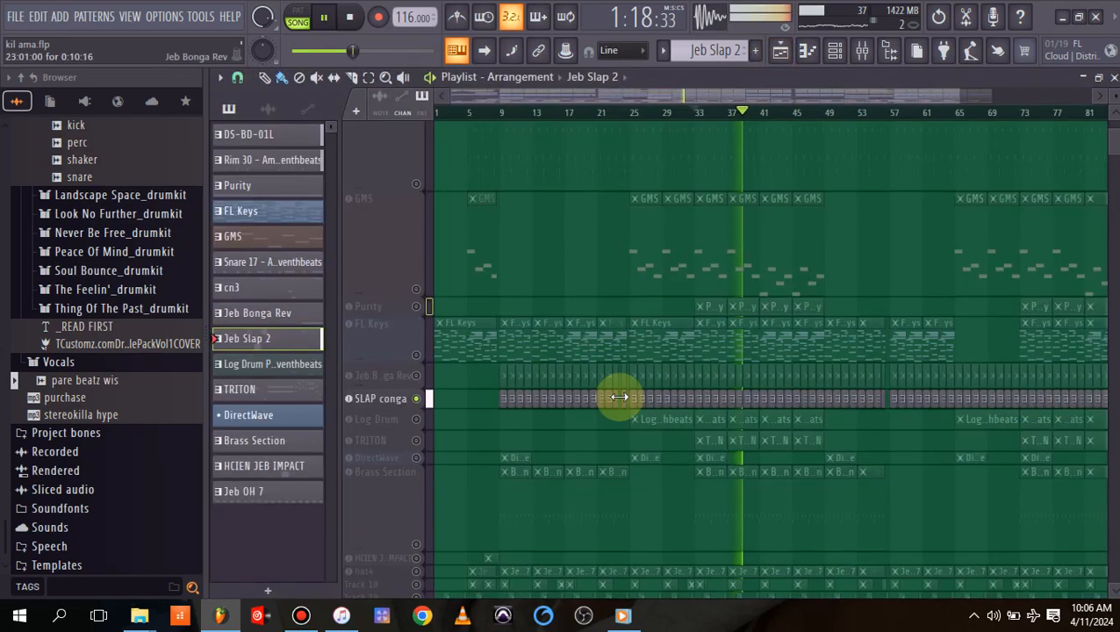
Unmute Jeb Bonga Rev alongside SLAP conga, check their mixer channels during playback, and stop back in the playlist.
click(417, 376)
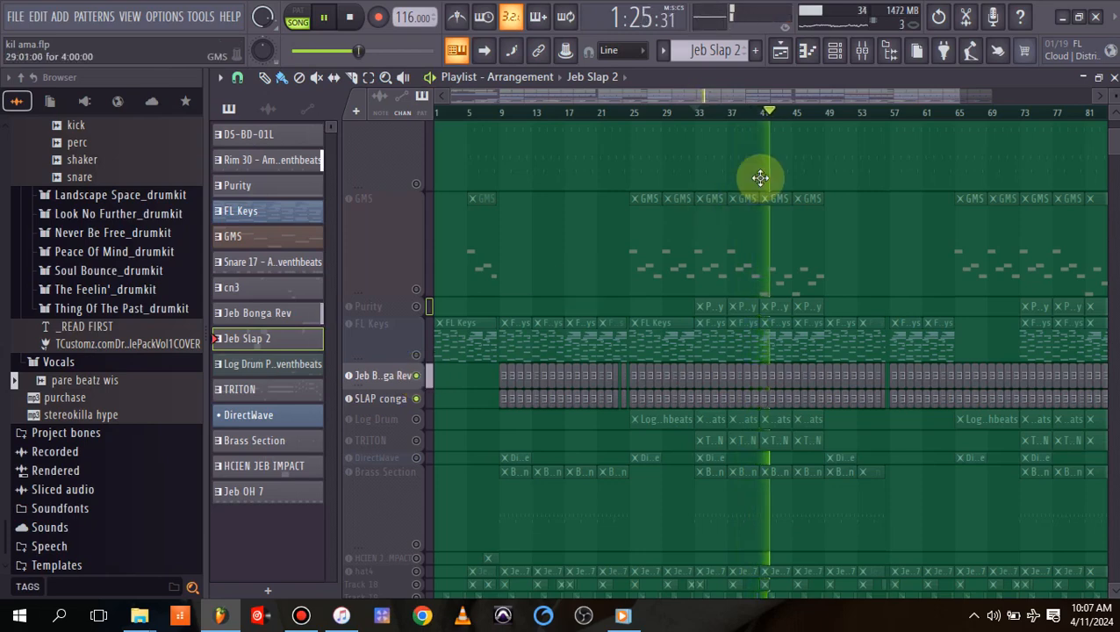
click(861, 61)
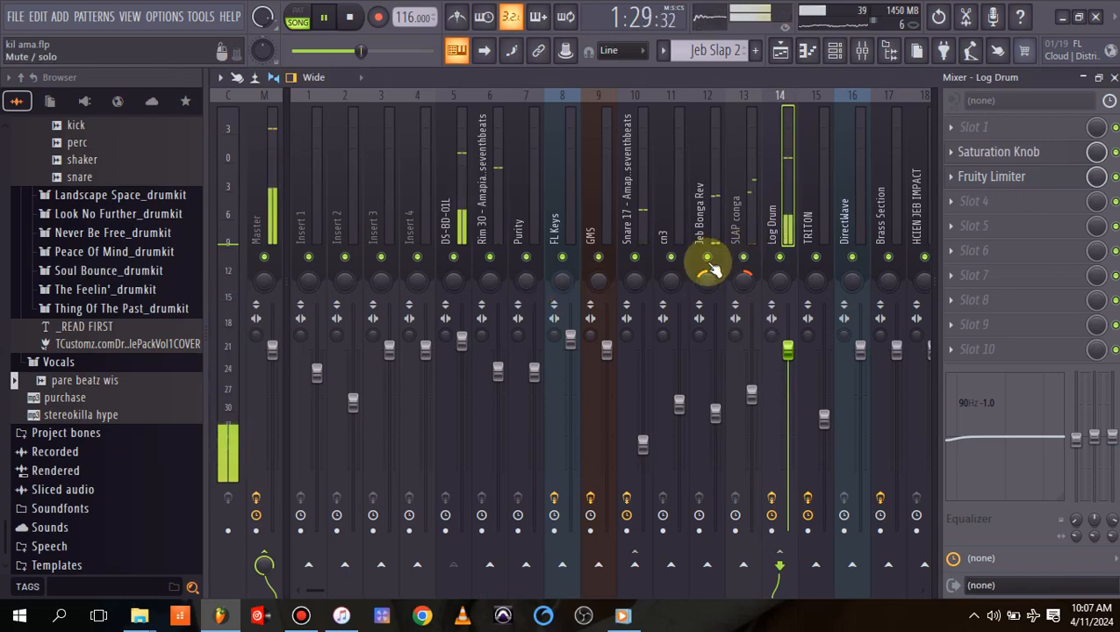
click(784, 63)
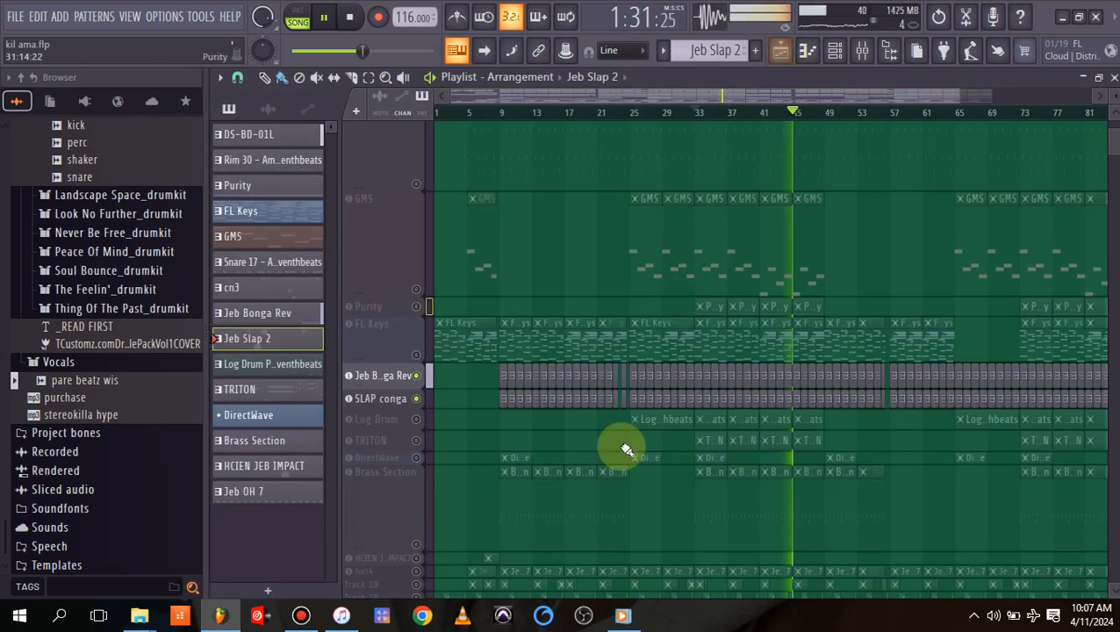
key(space)
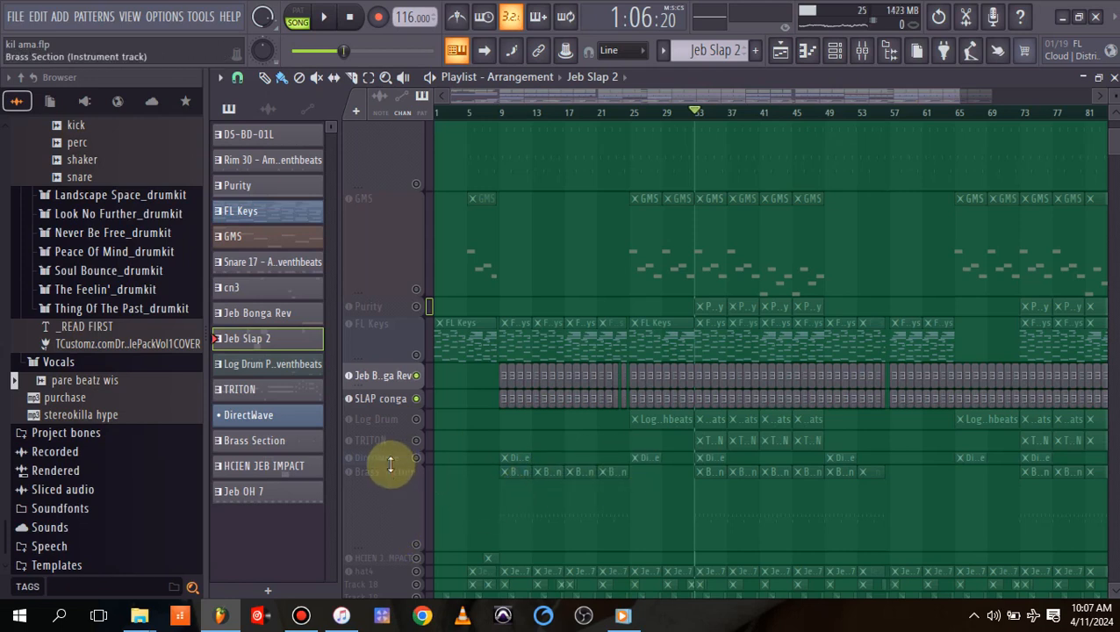
Increase the heights of the DirectWave and hat4 tracks in the playlist.
drag(388, 462, 401, 497)
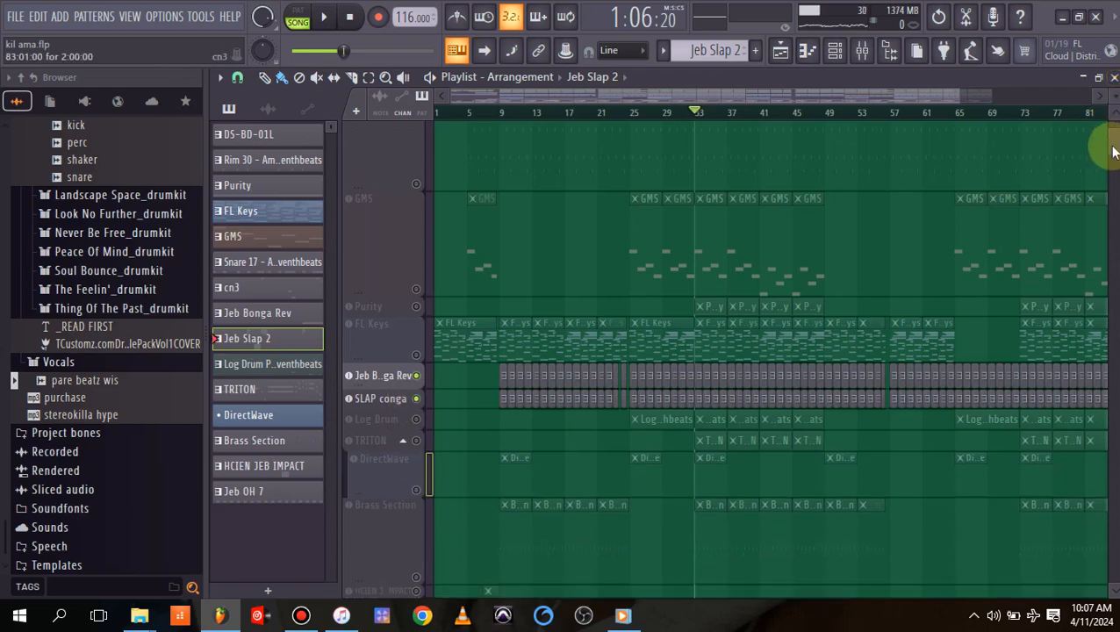
mouse_move(1111, 146)
mouse_down()
mouse_move(1106, 160)
mouse_move(1106, 150)
mouse_up()
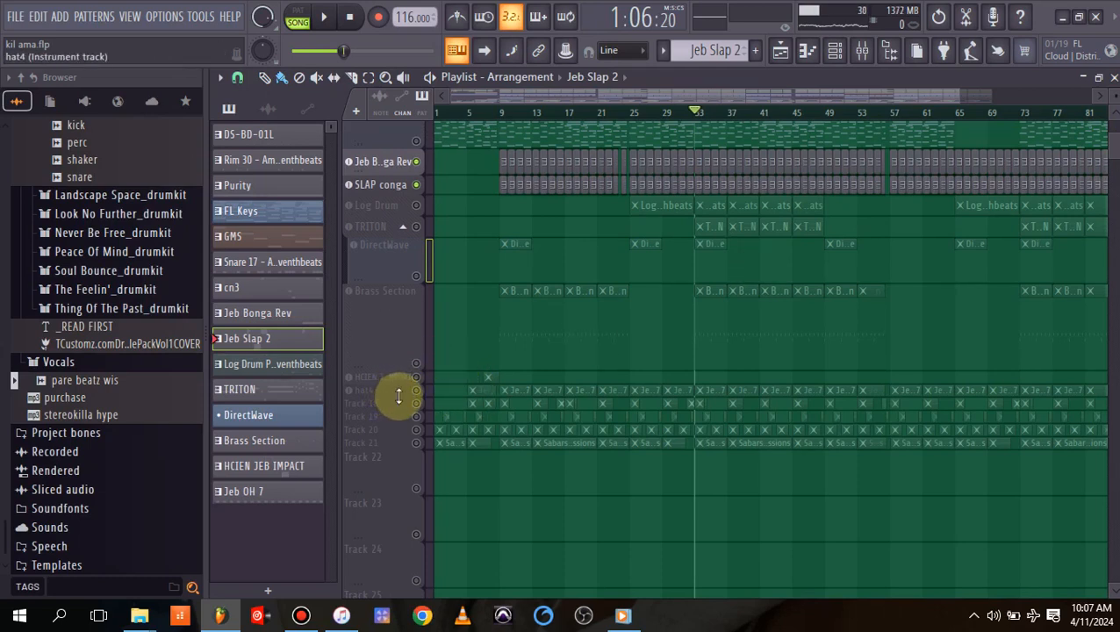
drag(395, 397, 395, 483)
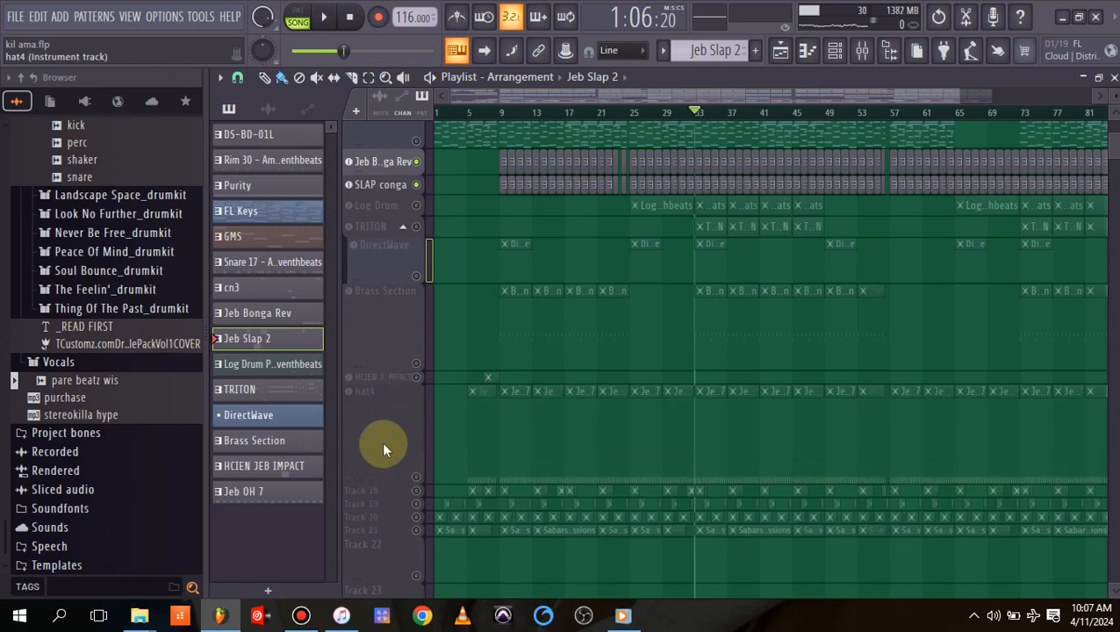
Unmute the hat4 track and play it while viewing its notes in the piano roll, then stop and return to the playlist.
click(416, 477)
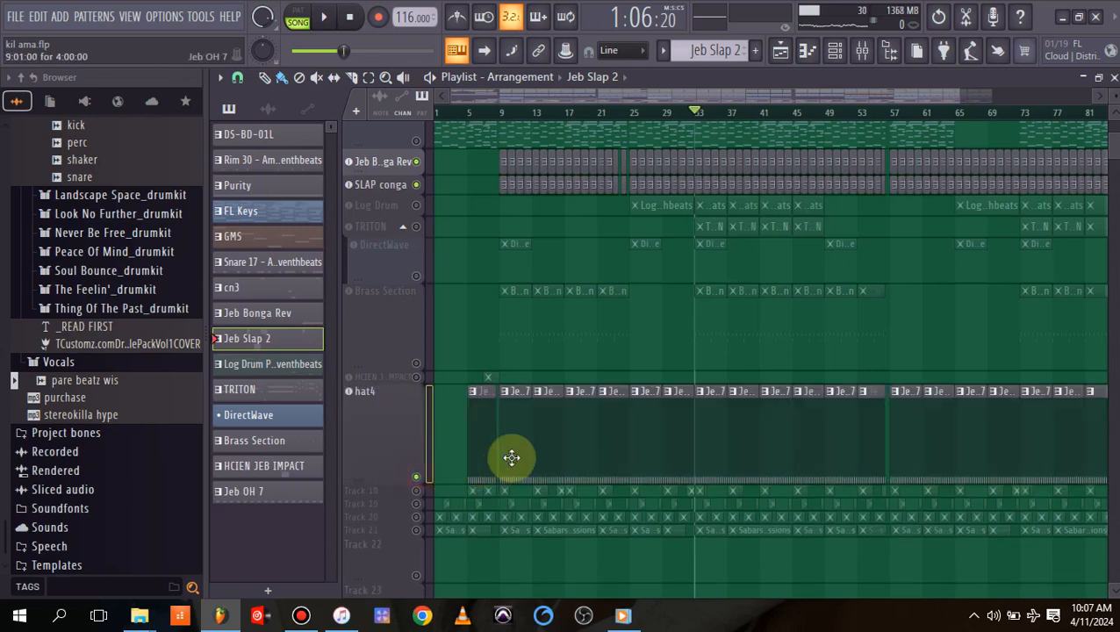
key(space)
double_click(678, 428)
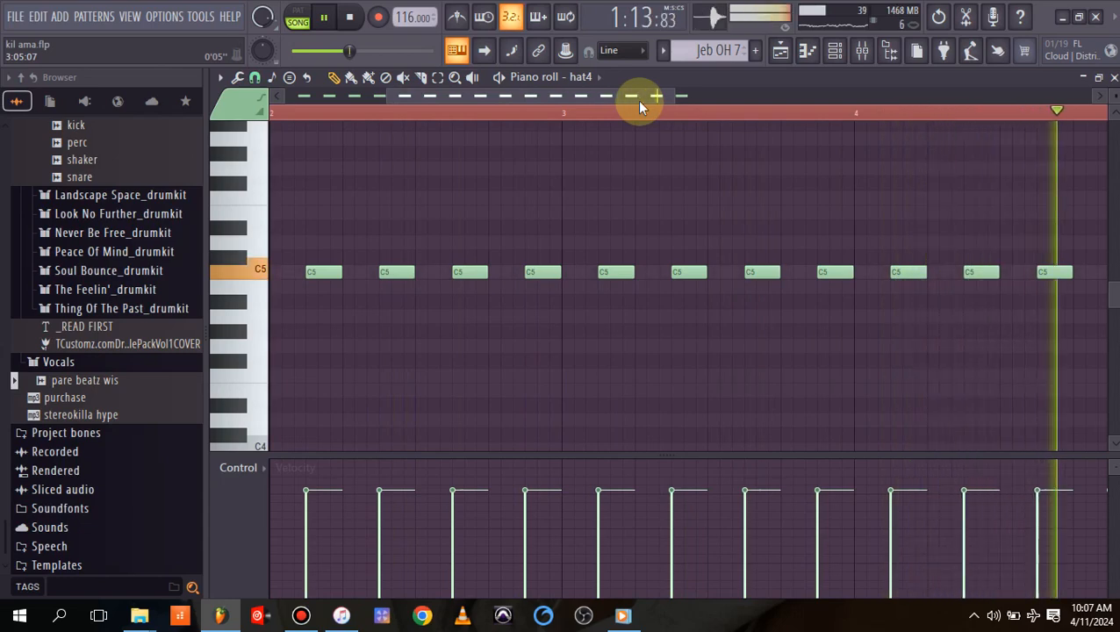
key(space)
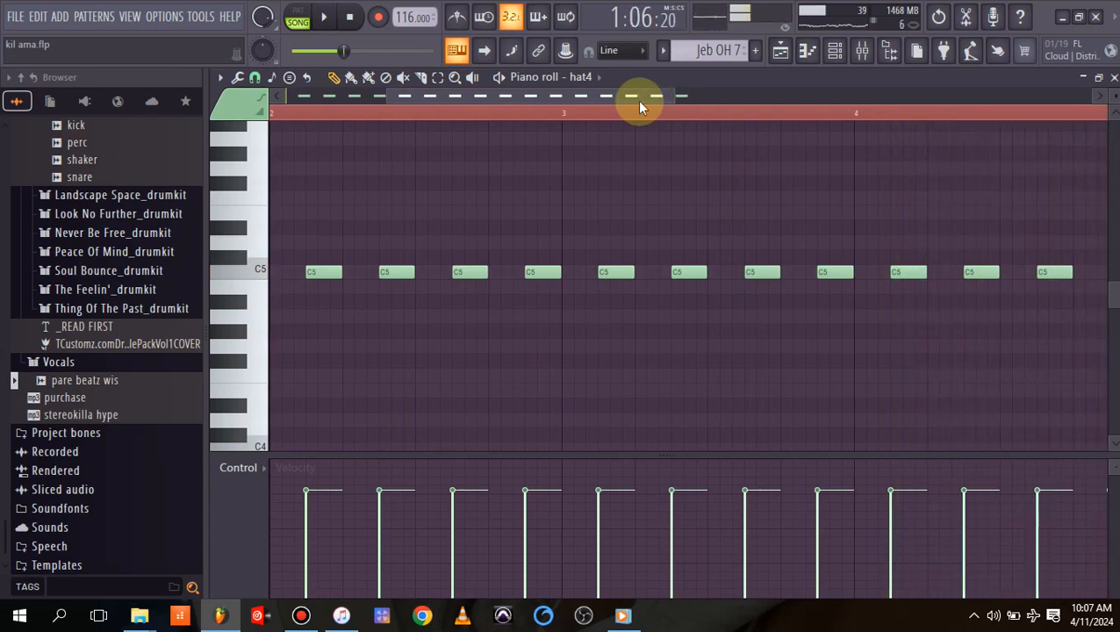
click(780, 50)
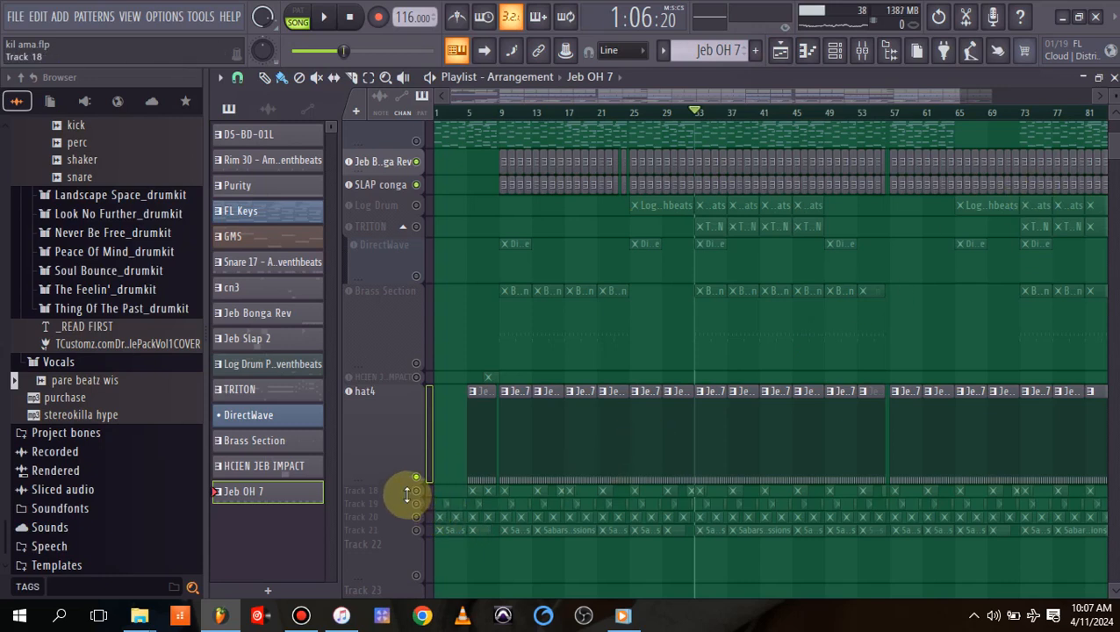
Increase Track 18's height and reduce the hat4 track's height in the playlist.
drag(407, 494, 400, 553)
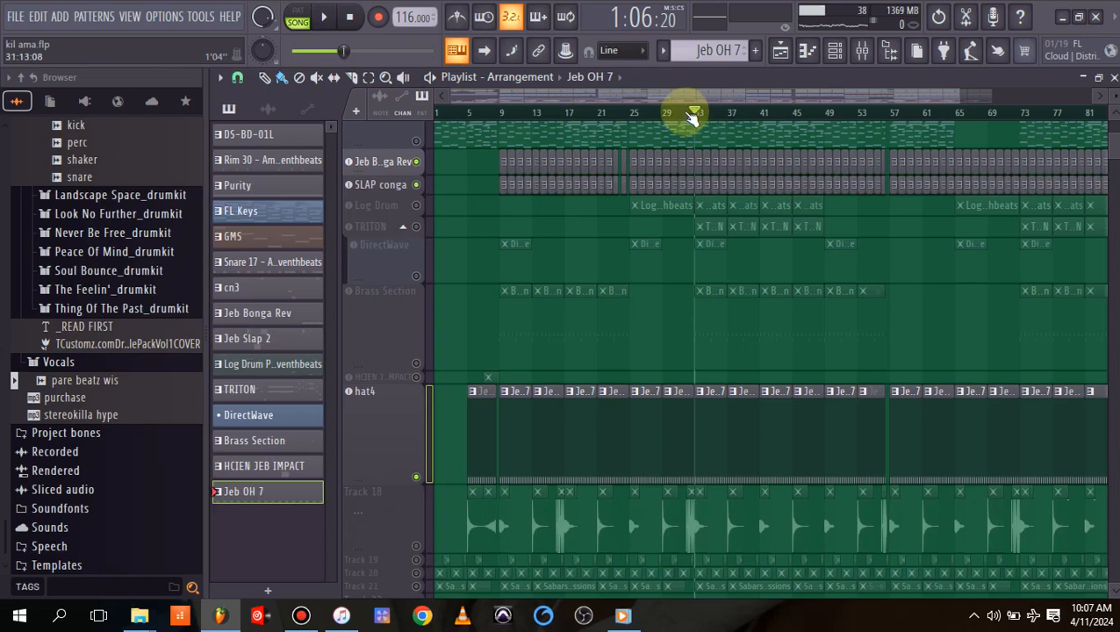
drag(959, 90, 768, 142)
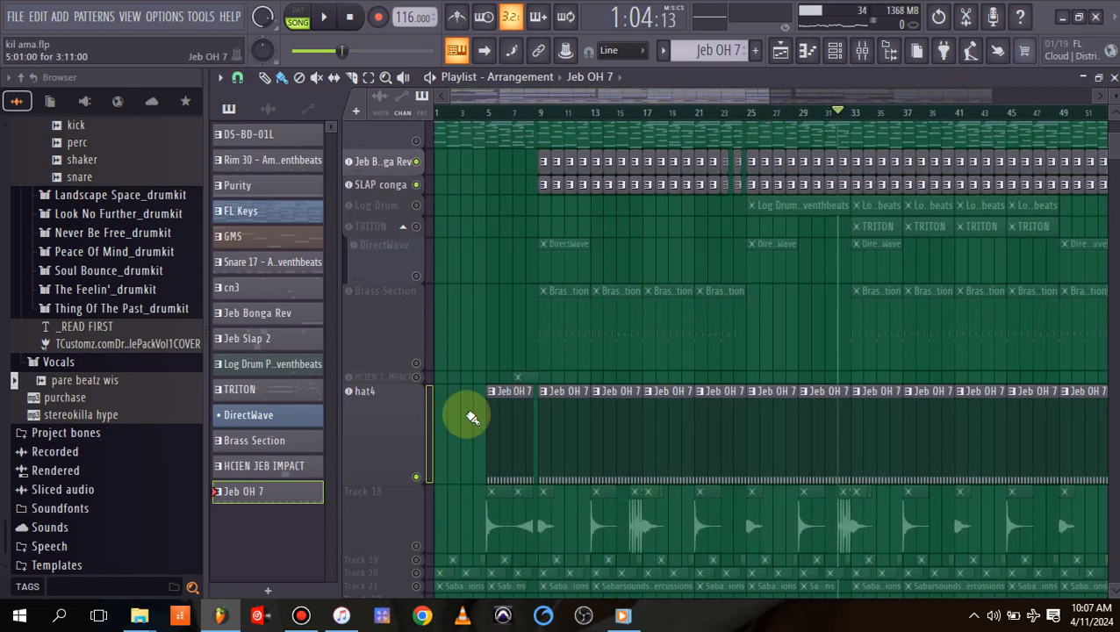
drag(387, 478, 420, 384)
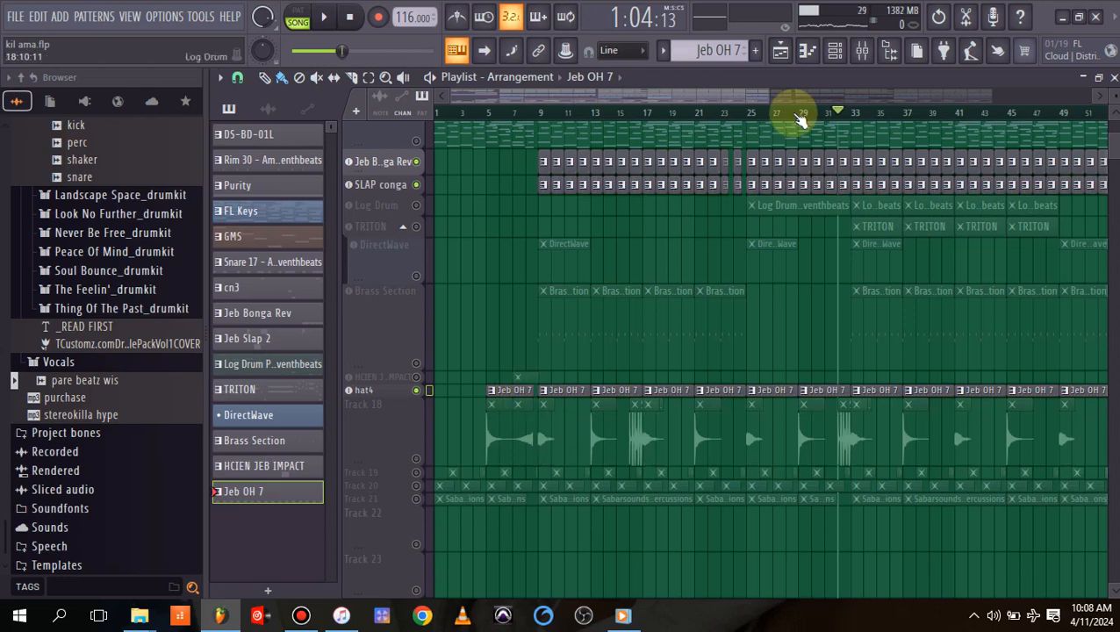
drag(768, 97, 680, 109)
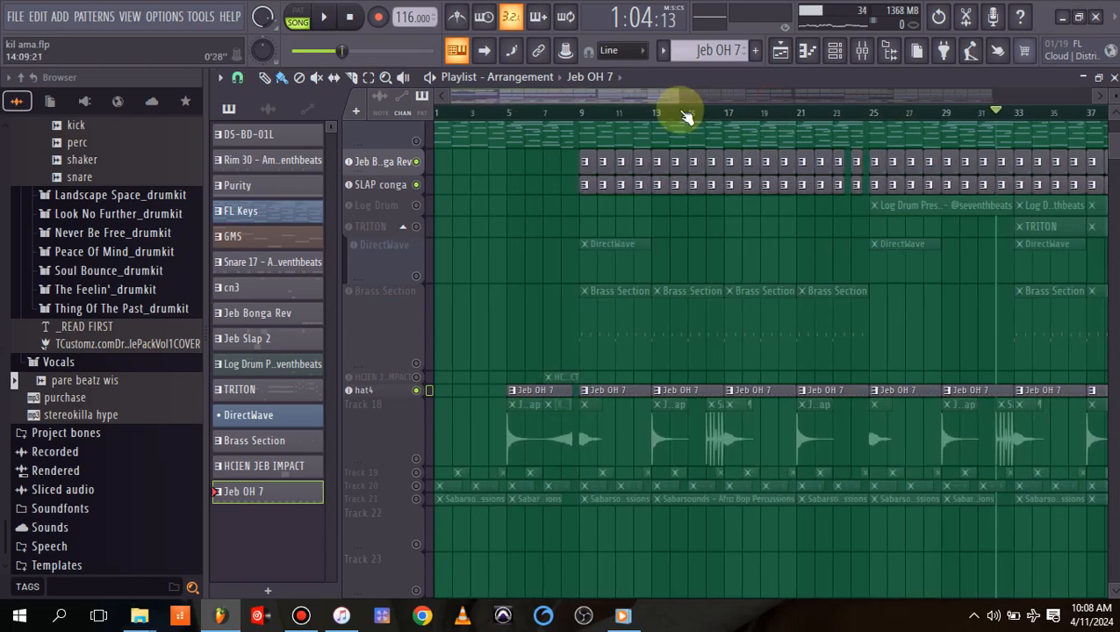
Unmute Track 18, mute SLAP conga, Jeb Bonga Rev and hat4, and play the clips before stopping playback.
click(418, 458)
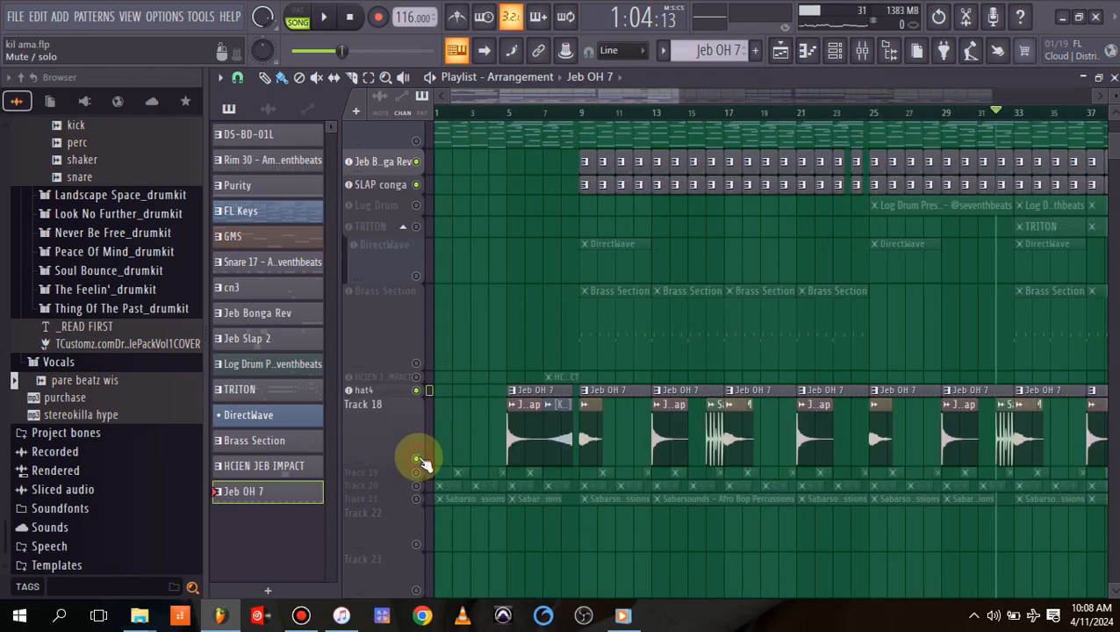
click(417, 185)
click(417, 162)
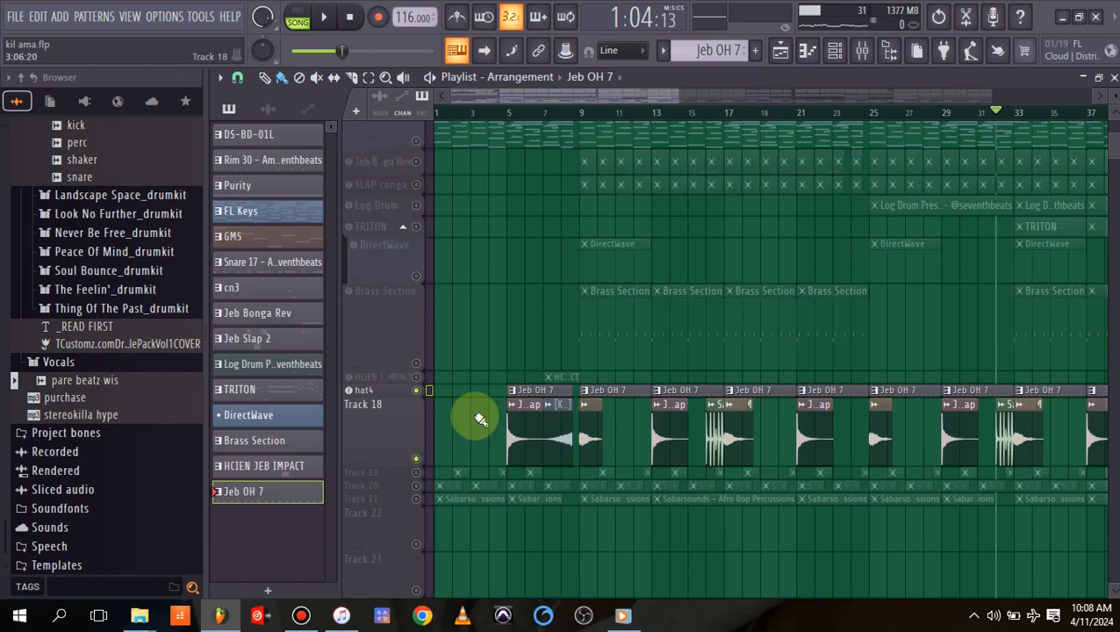
click(418, 391)
key(space)
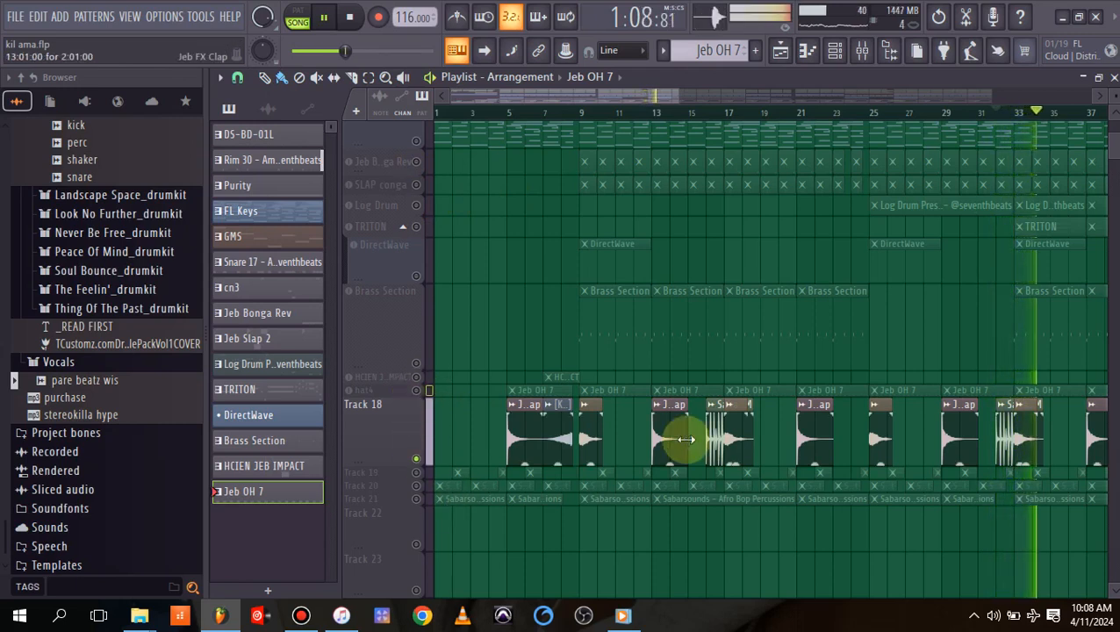
key(space)
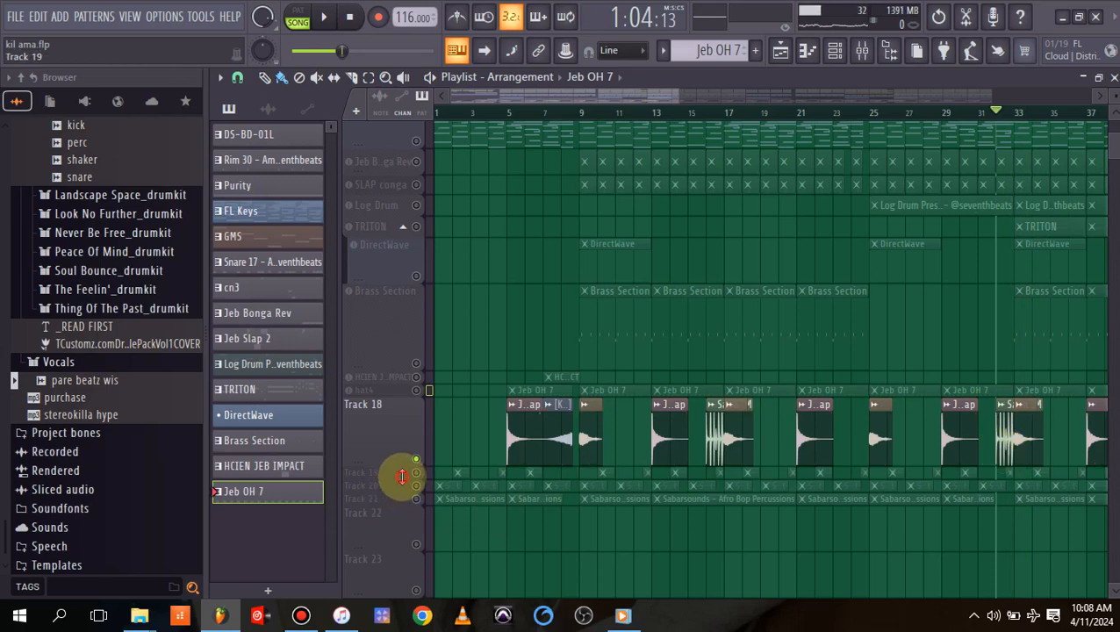
Increase Track 19's height, unmute it, and play it together with Track 18.
drag(401, 475, 398, 578)
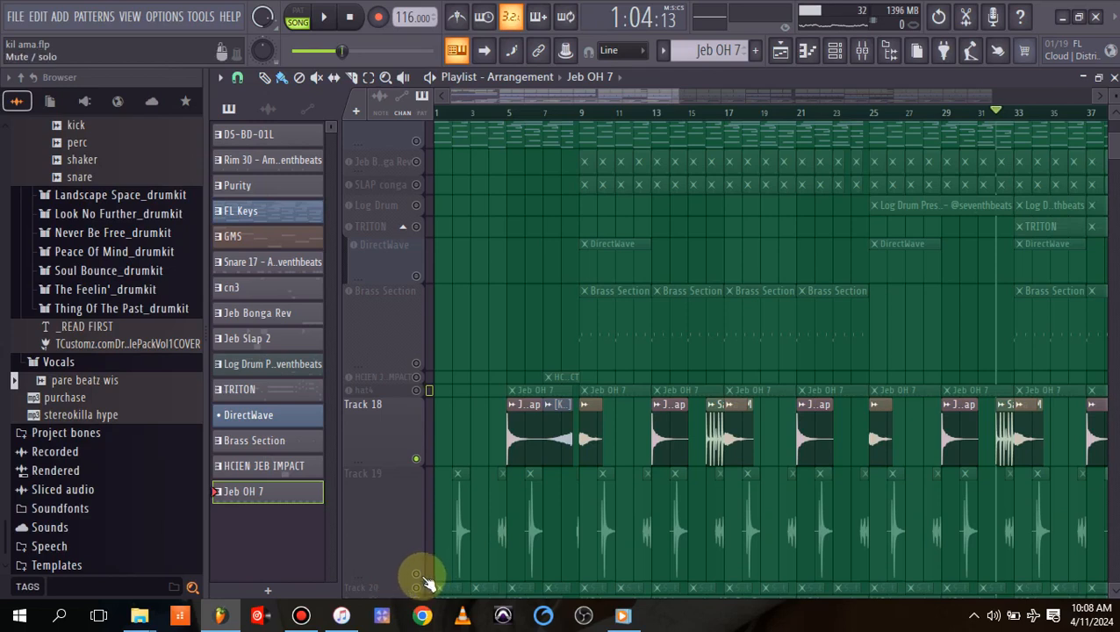
click(416, 575)
key(space)
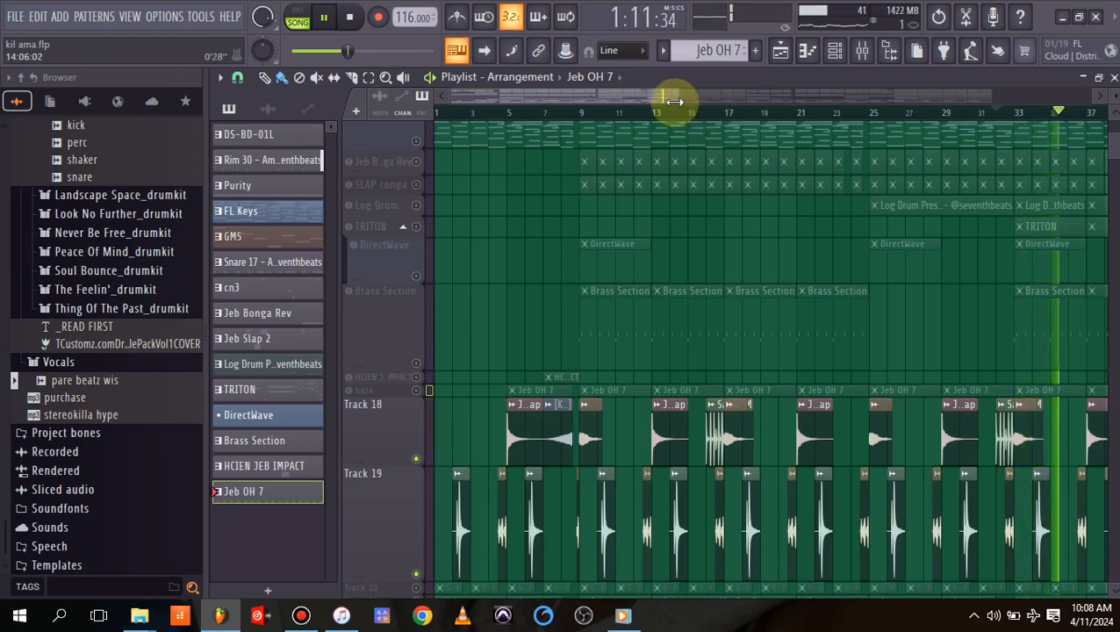
drag(674, 102, 592, 94)
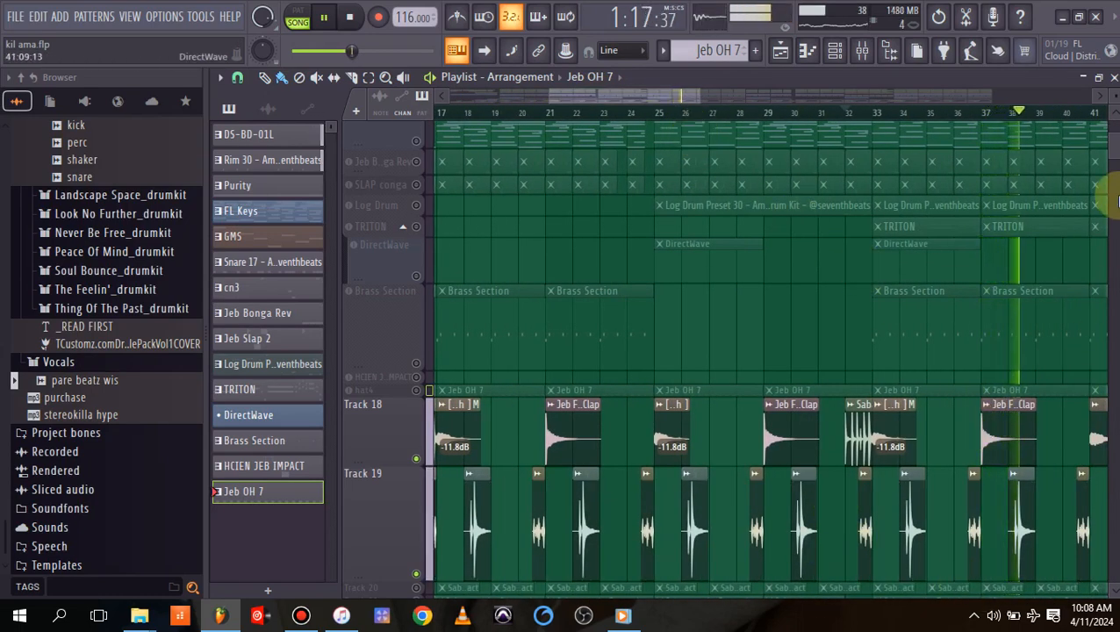
Increase Track 20's height and unmute it while the song plays.
scroll(1108, 144, down, 4)
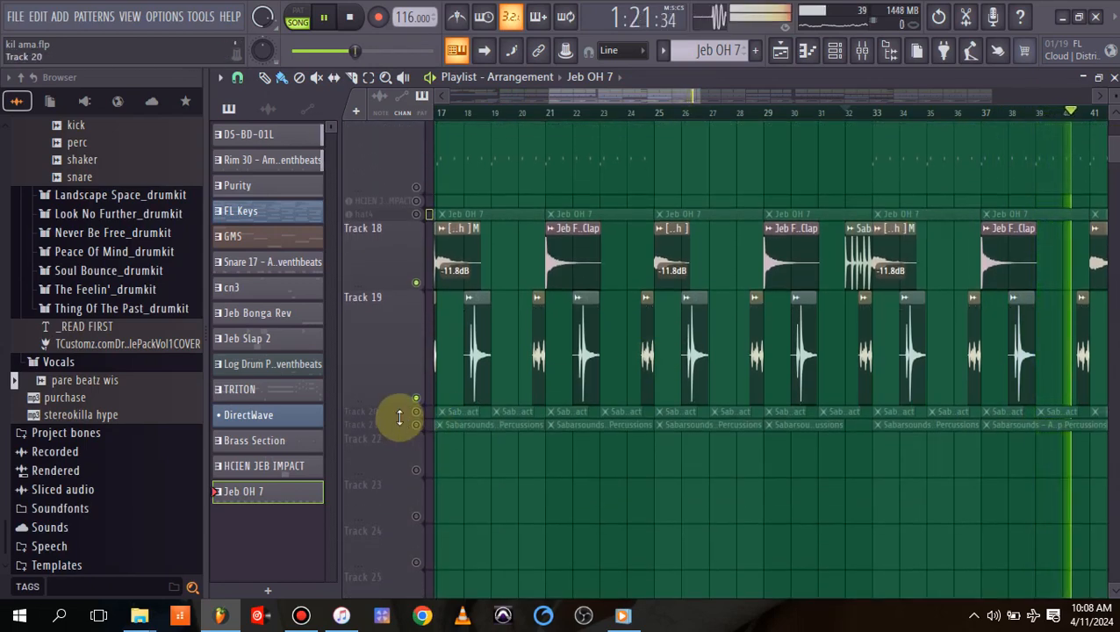
drag(400, 418, 399, 480)
click(417, 475)
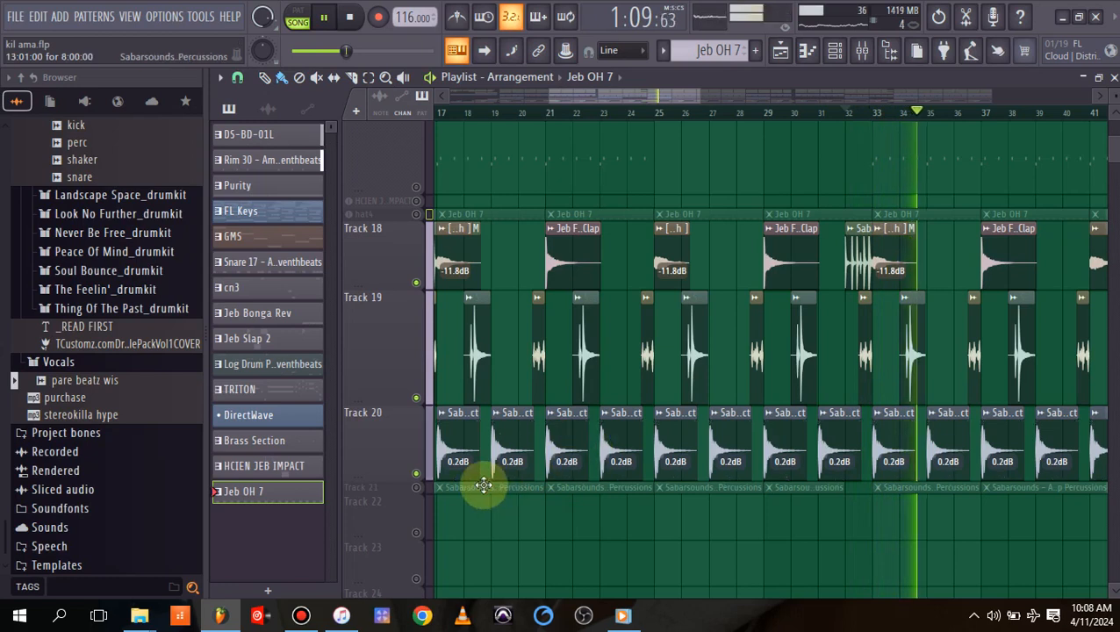
Increase Track 21's height, stop playback, unmute the track, and play the percussion loop from about bar 23.
drag(390, 492, 369, 582)
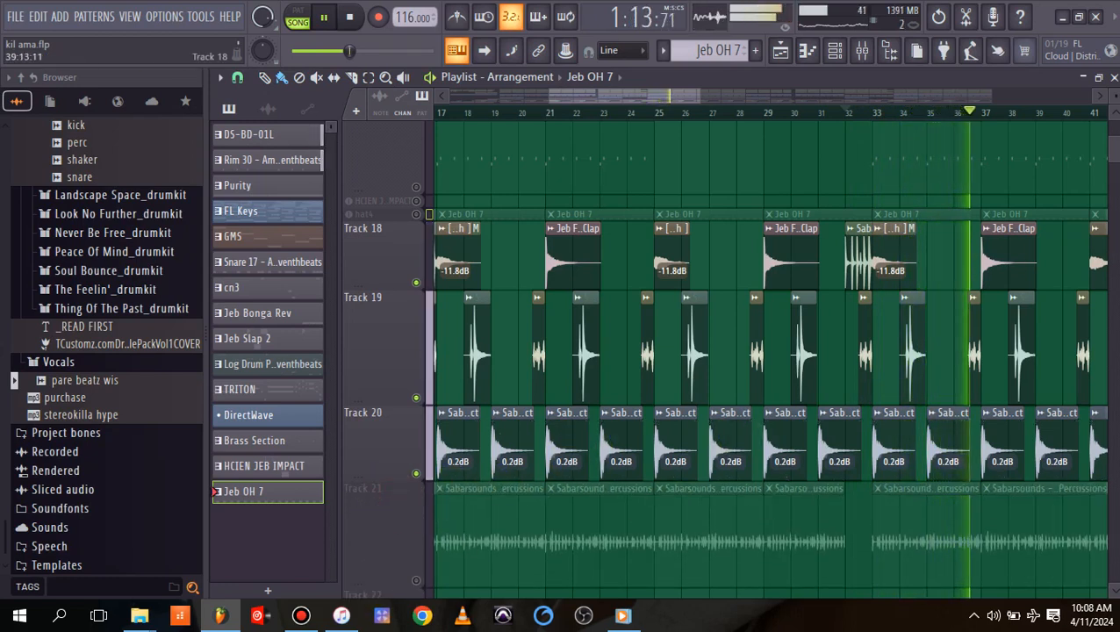
drag(1113, 150, 1115, 156)
key(space)
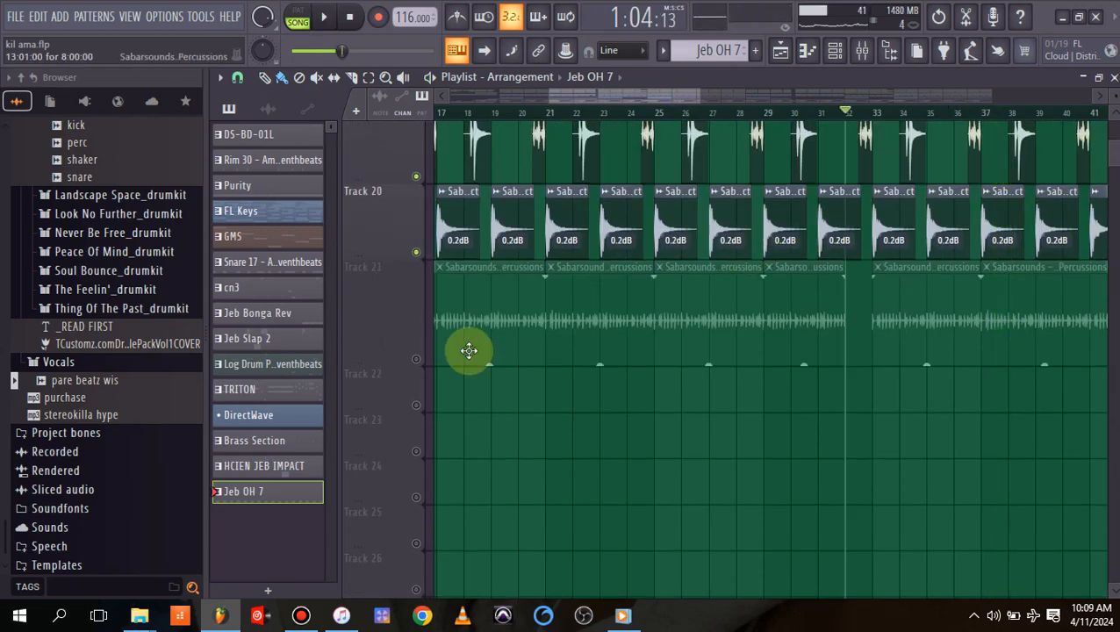
click(417, 361)
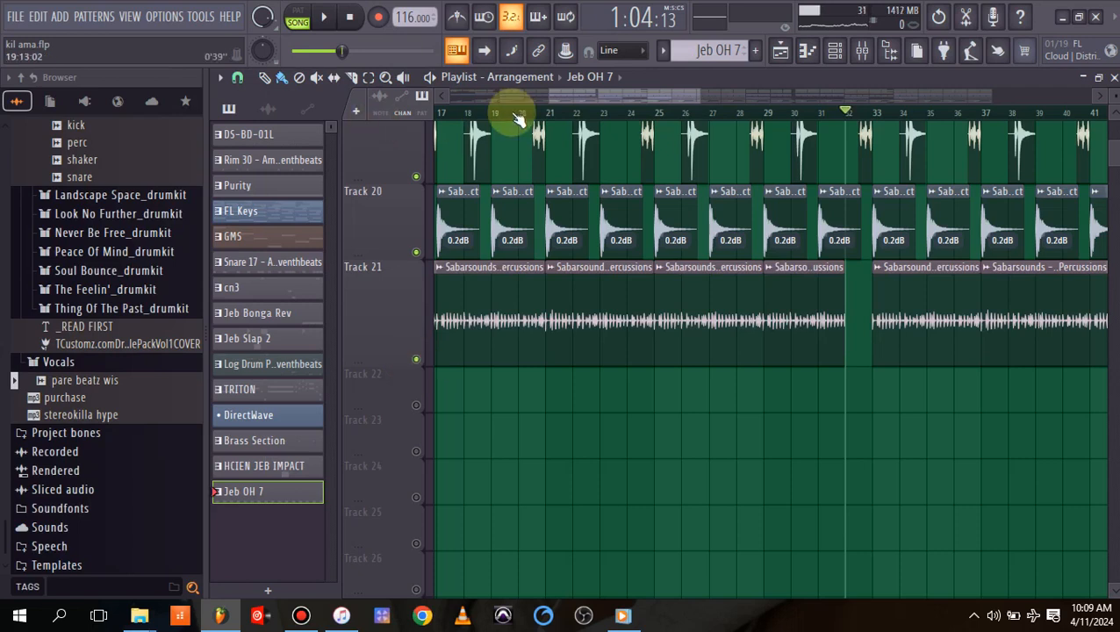
click(596, 117)
key(space)
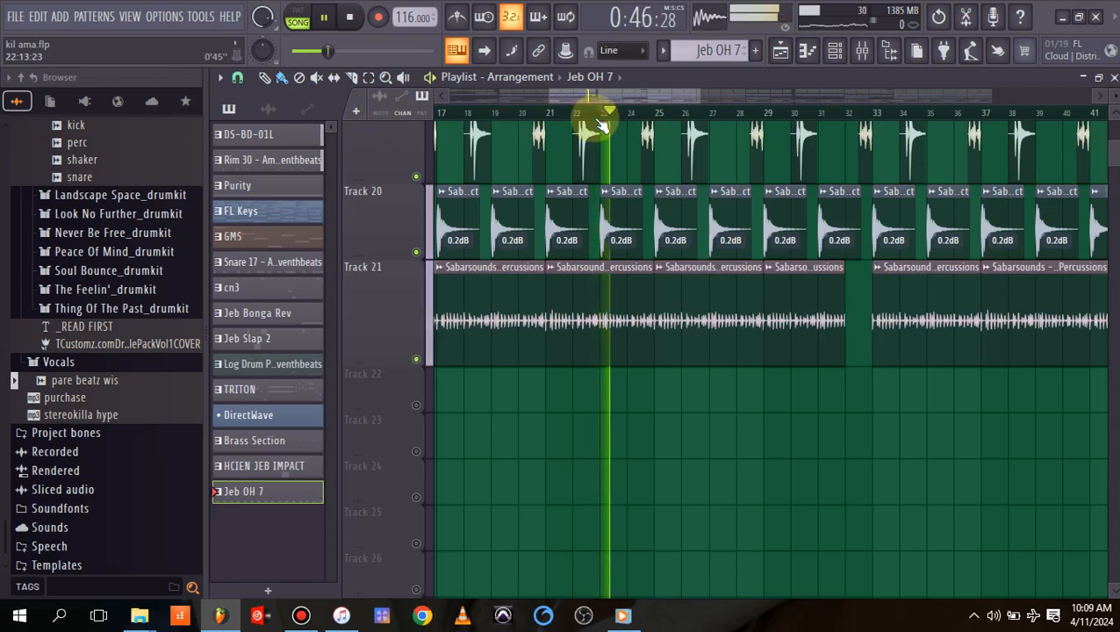
Mute Tracks 20 and 19 during playback to hear Track 21 more clearly, and unmute both again.
click(417, 254)
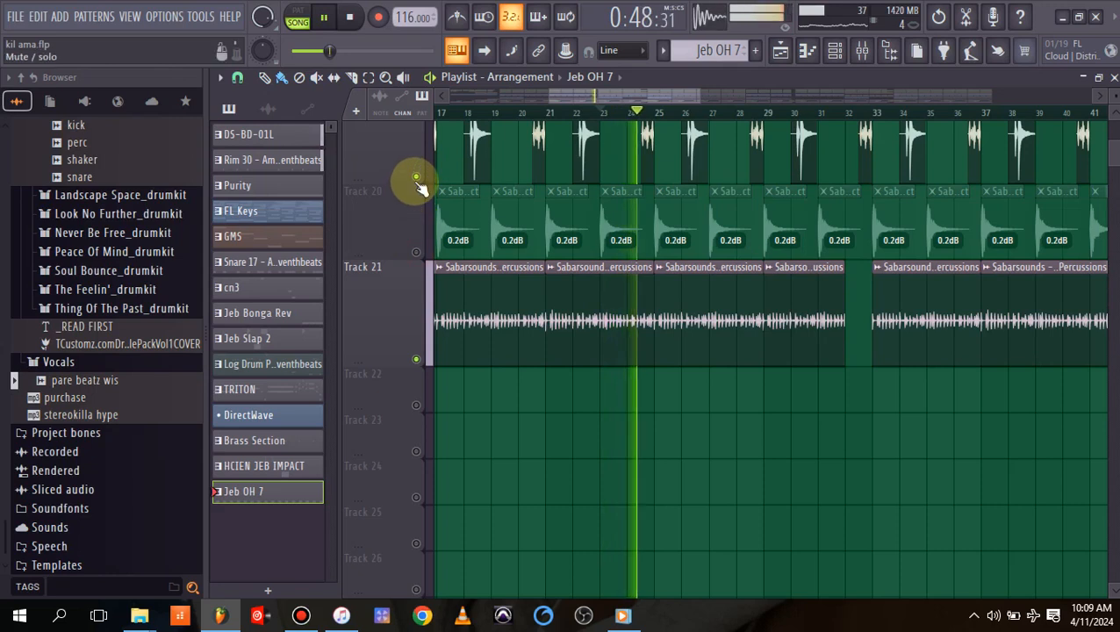
click(417, 177)
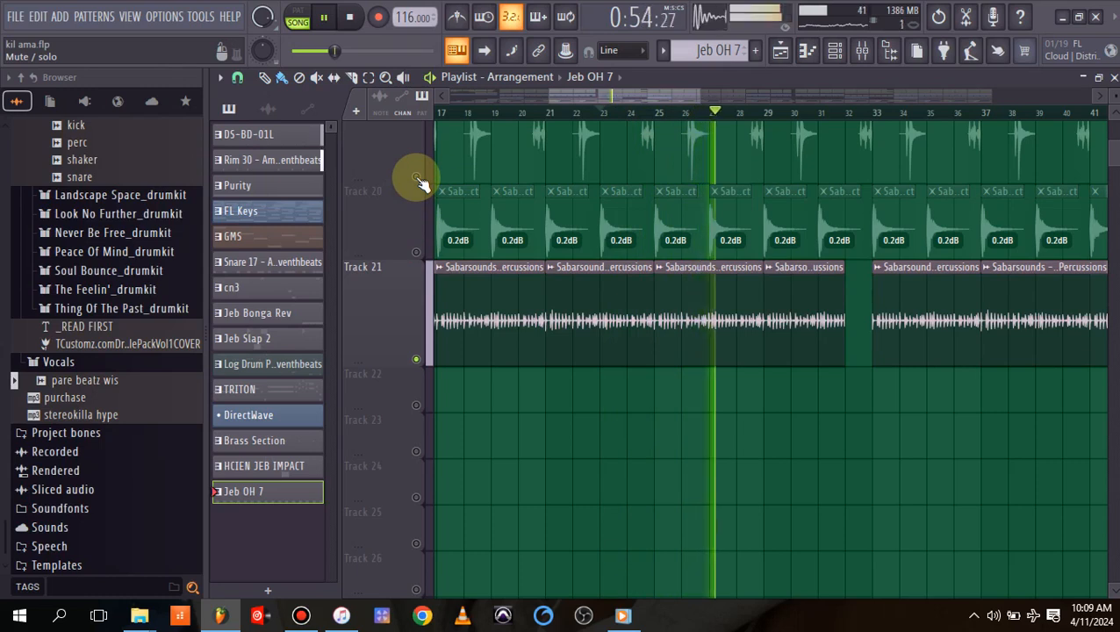
click(417, 252)
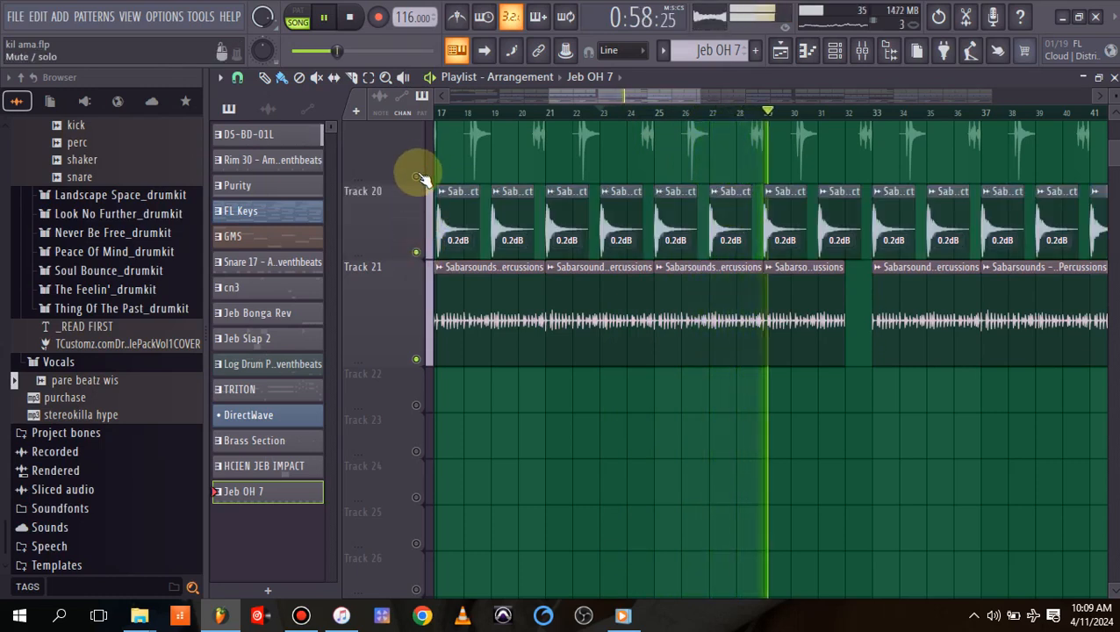
Unmute the hat4 track alongside Tracks 18 to 21 while the song plays.
scroll(1108, 144, up, 3)
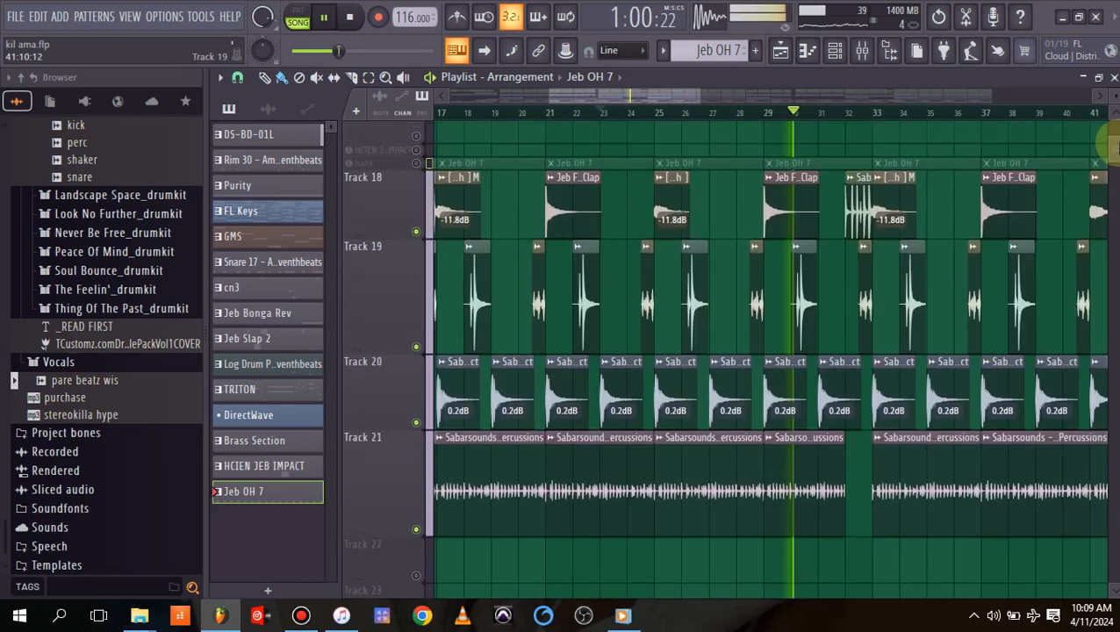
scroll(1107, 145, up, 1)
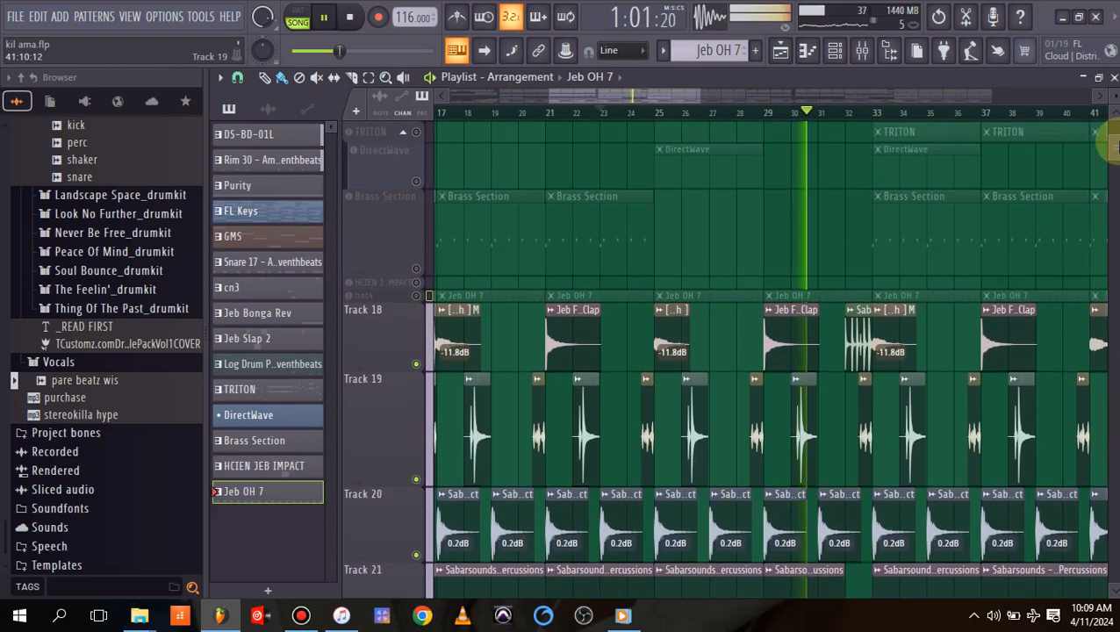
click(417, 296)
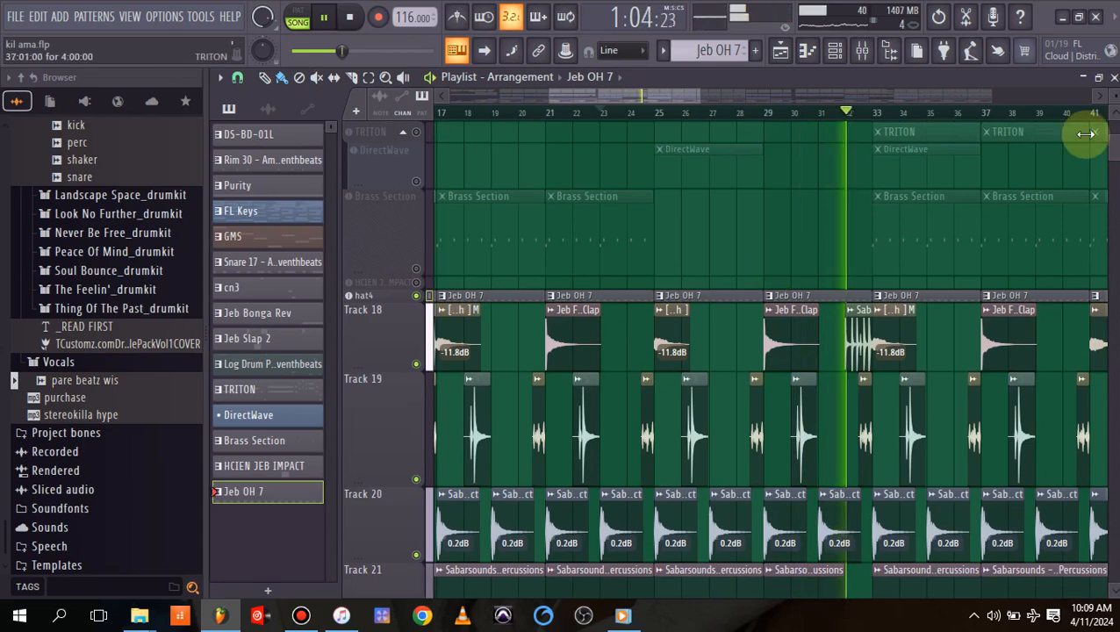
Unmute the cn3 track and the shaker clips on Tracks 4 and 3 during playback.
scroll(1113, 156, up, 5)
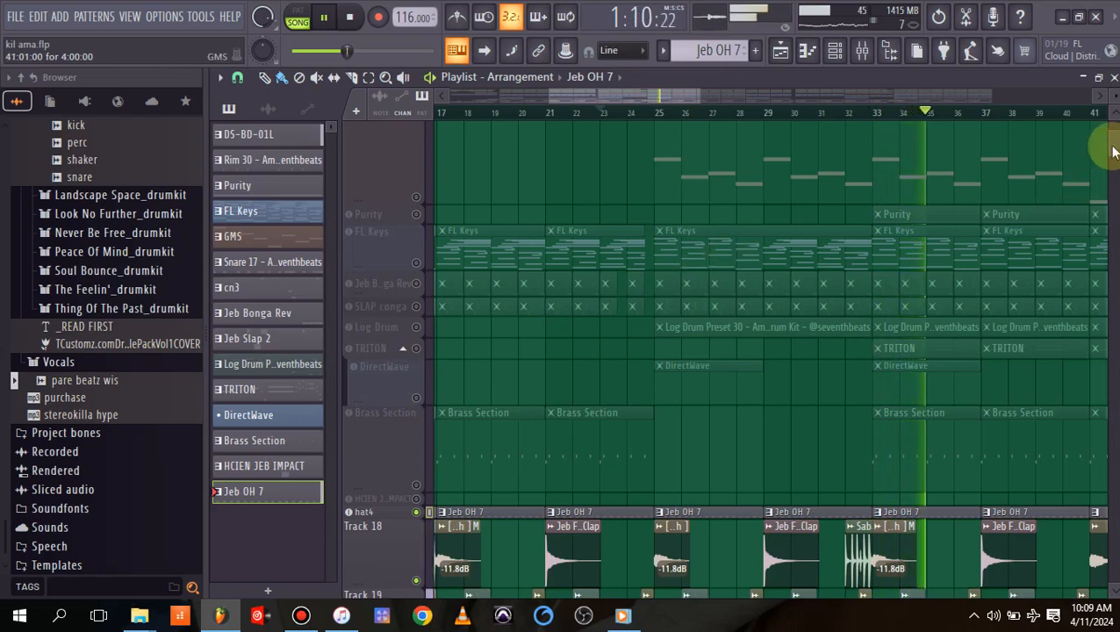
scroll(1111, 146, up, 1)
scroll(1111, 145, up, 4)
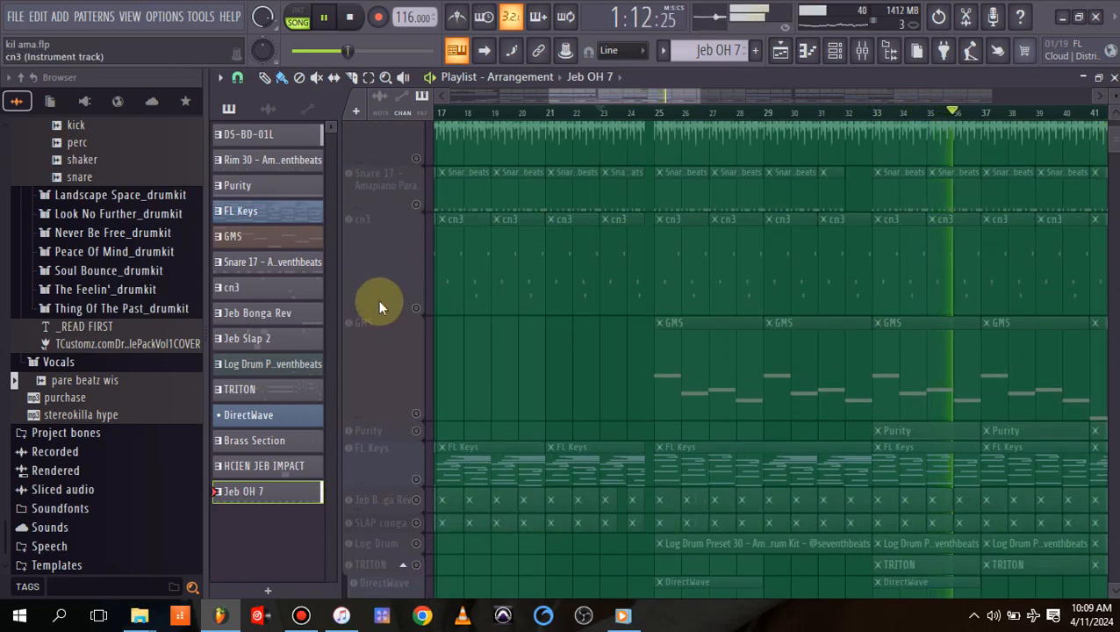
click(405, 218)
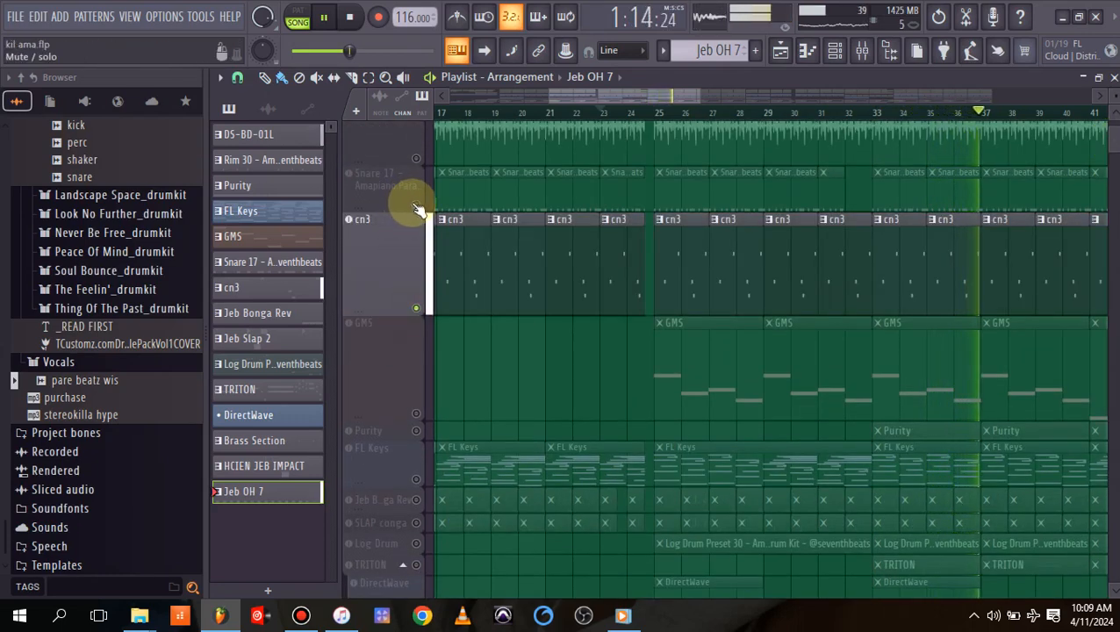
scroll(1111, 146, up, 5)
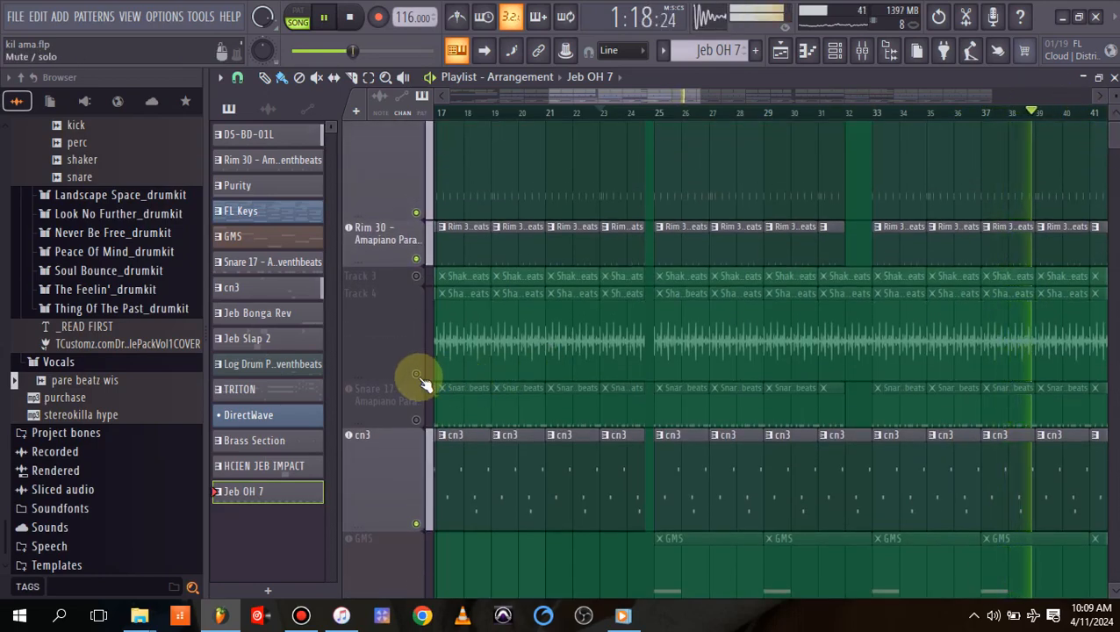
click(418, 373)
click(416, 276)
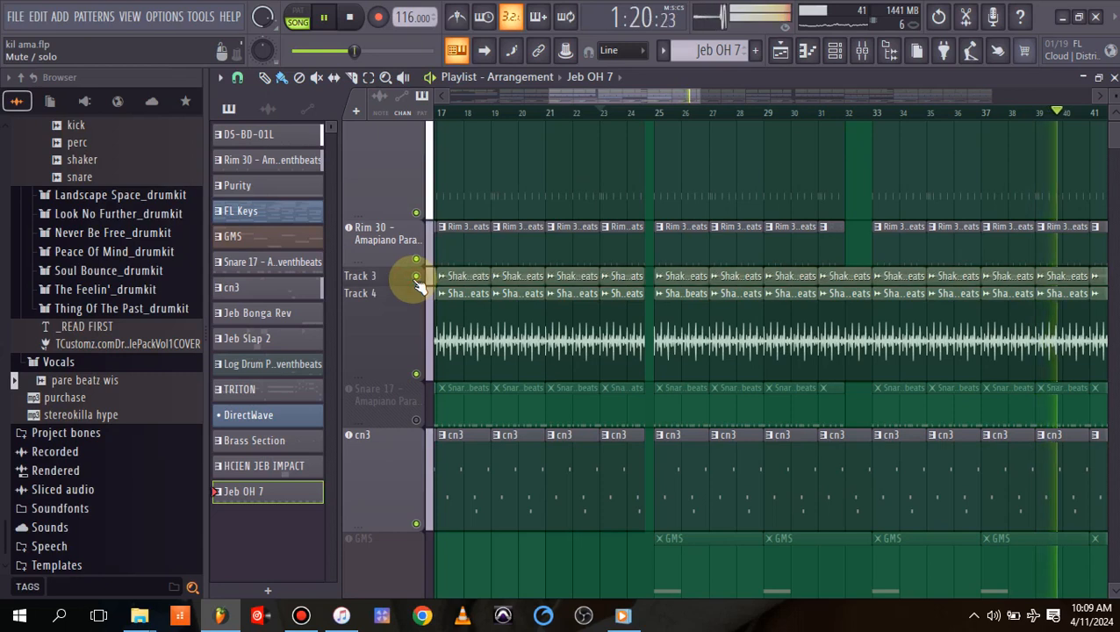
Show a longer stretch of the arrangement and move playback to about bar 20.
scroll(987, 123, up, 1)
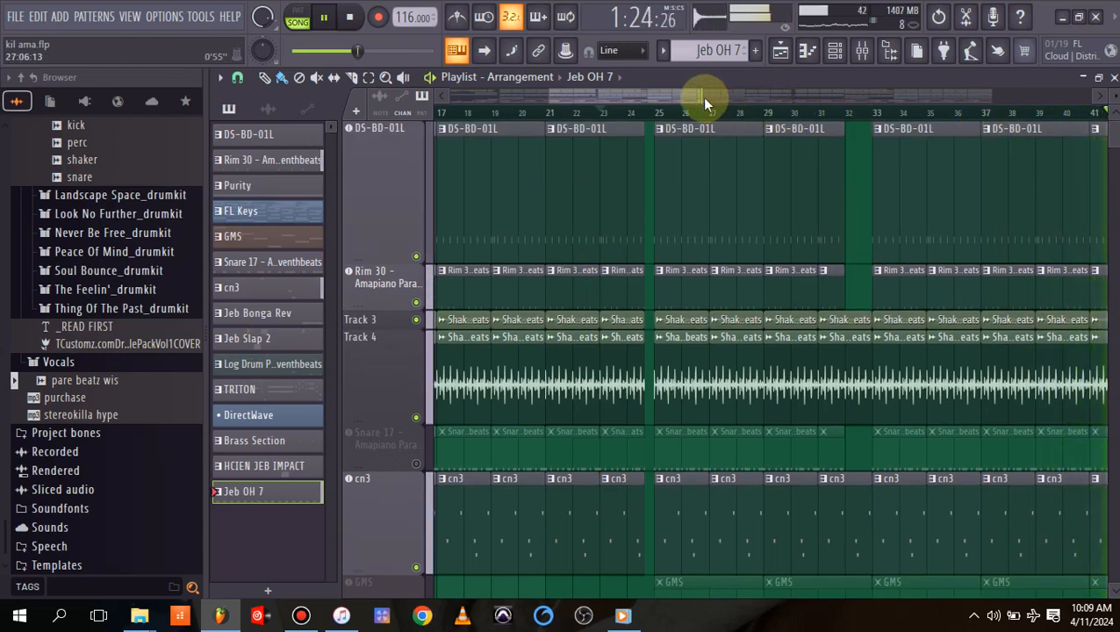
drag(701, 96, 990, 164)
click(463, 109)
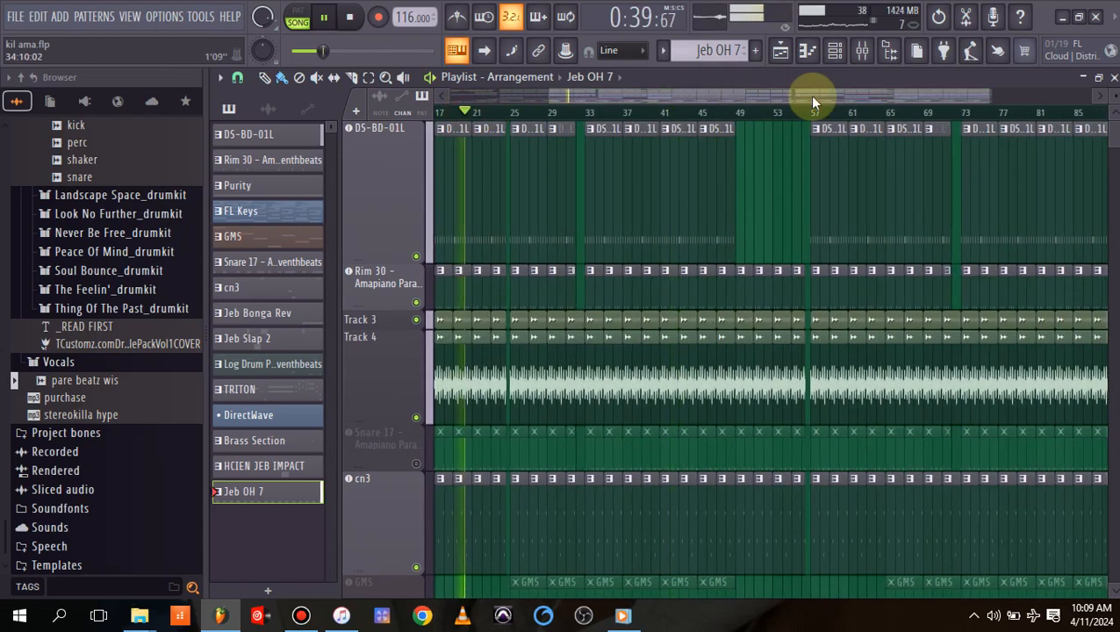
Unmute SLAP conga, Jeb Bonga Rev, FL Keys and GMS one after another while the song plays.
drag(1118, 129, 1118, 136)
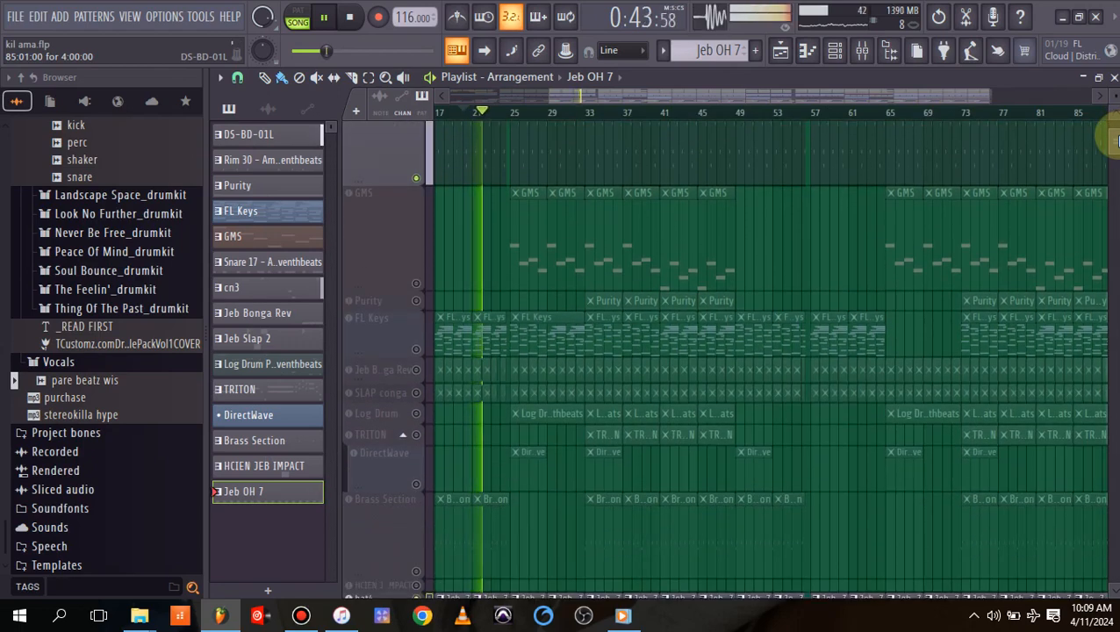
click(418, 394)
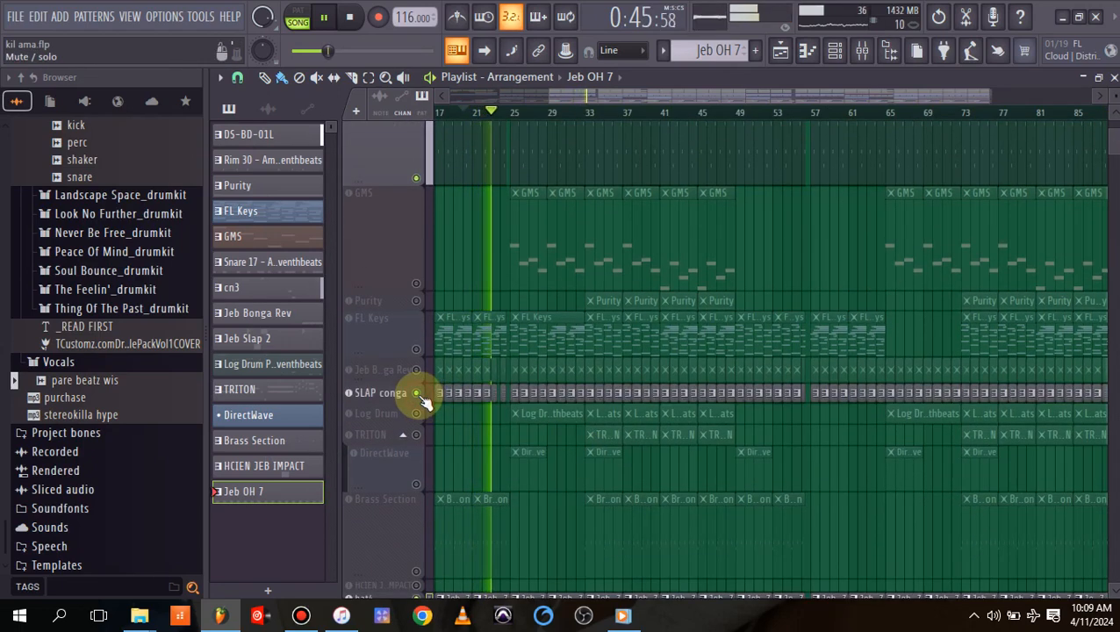
click(417, 370)
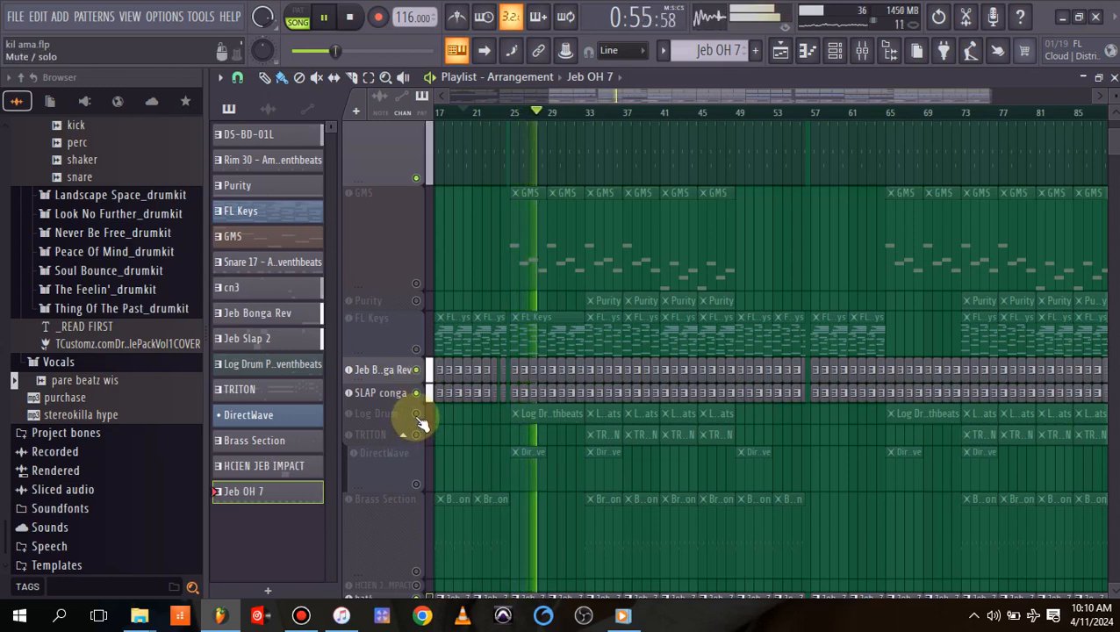
click(416, 350)
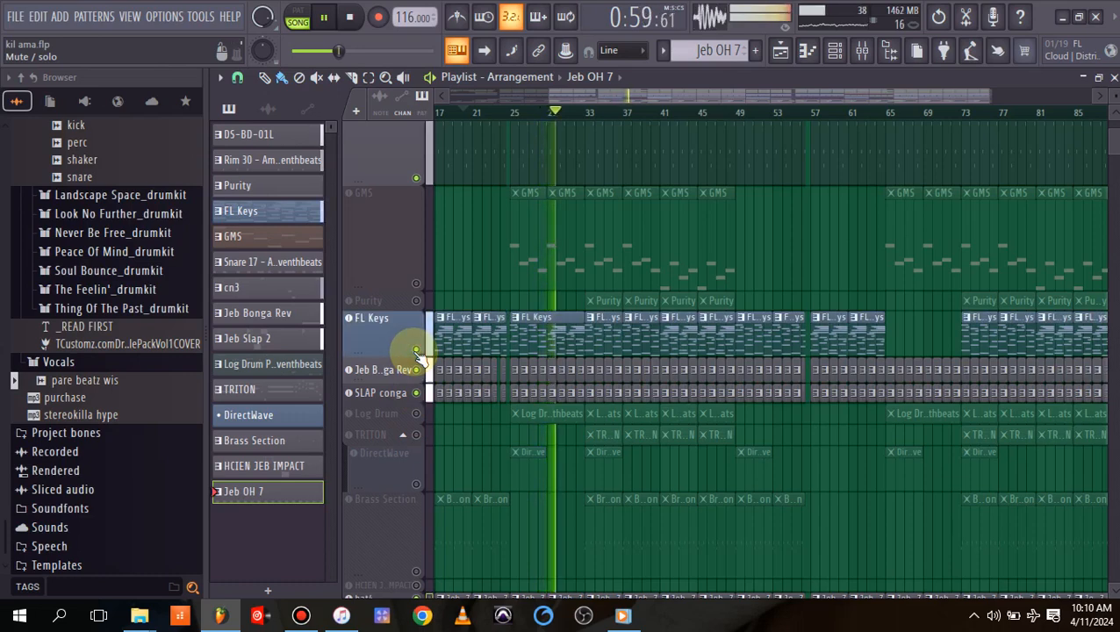
click(417, 285)
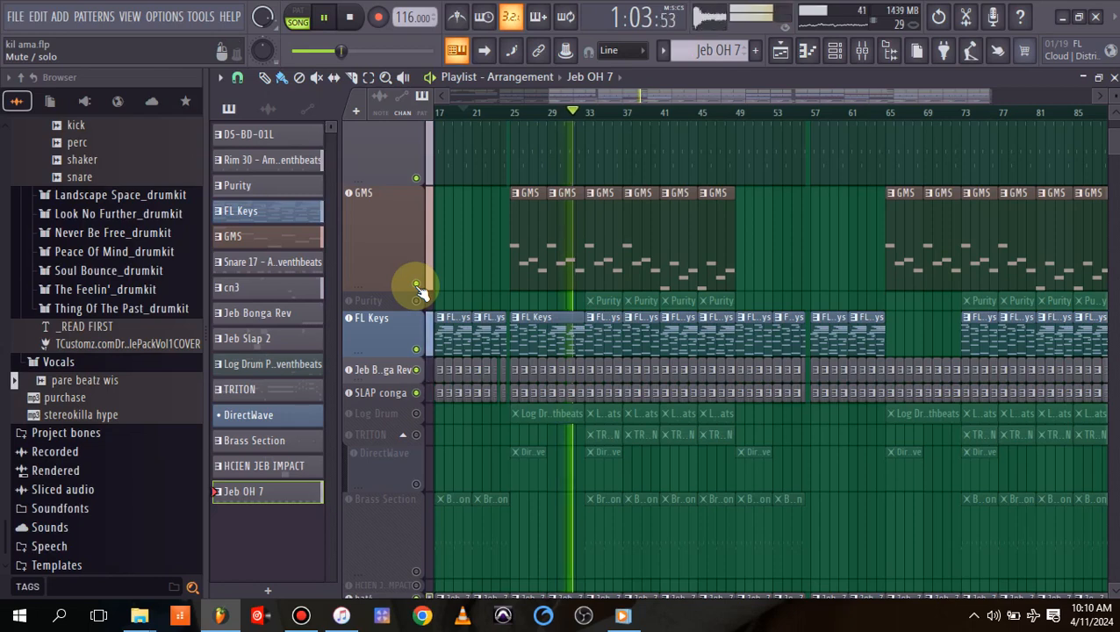
Unmute the Purity, Log Drum, TRITON and Brass Section tracks one after another while the song plays, and stop playback.
click(416, 300)
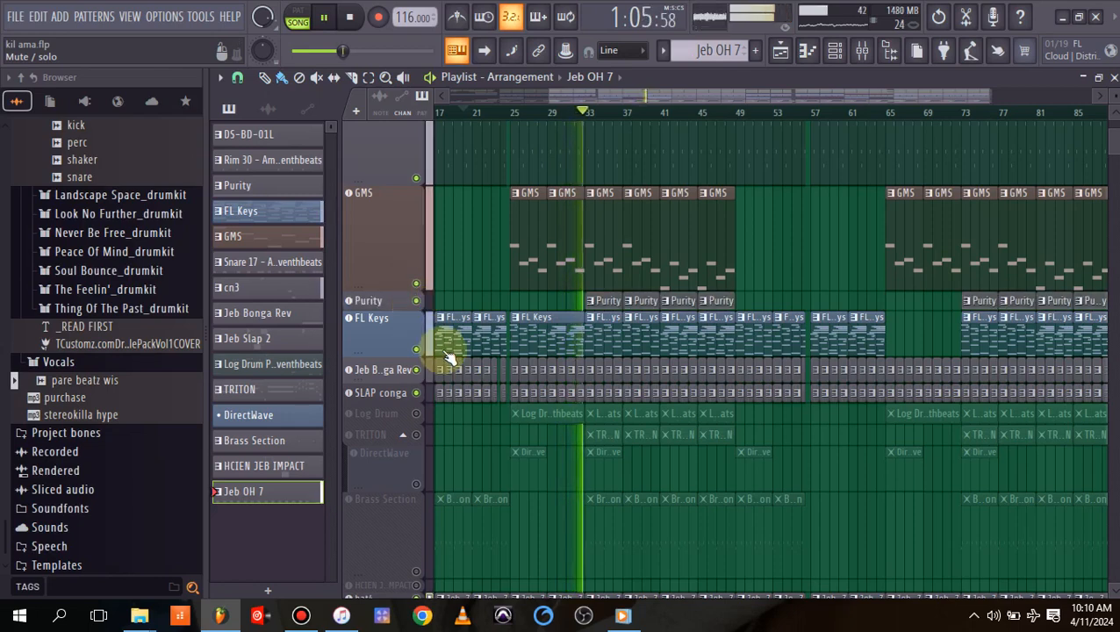
click(416, 414)
click(416, 435)
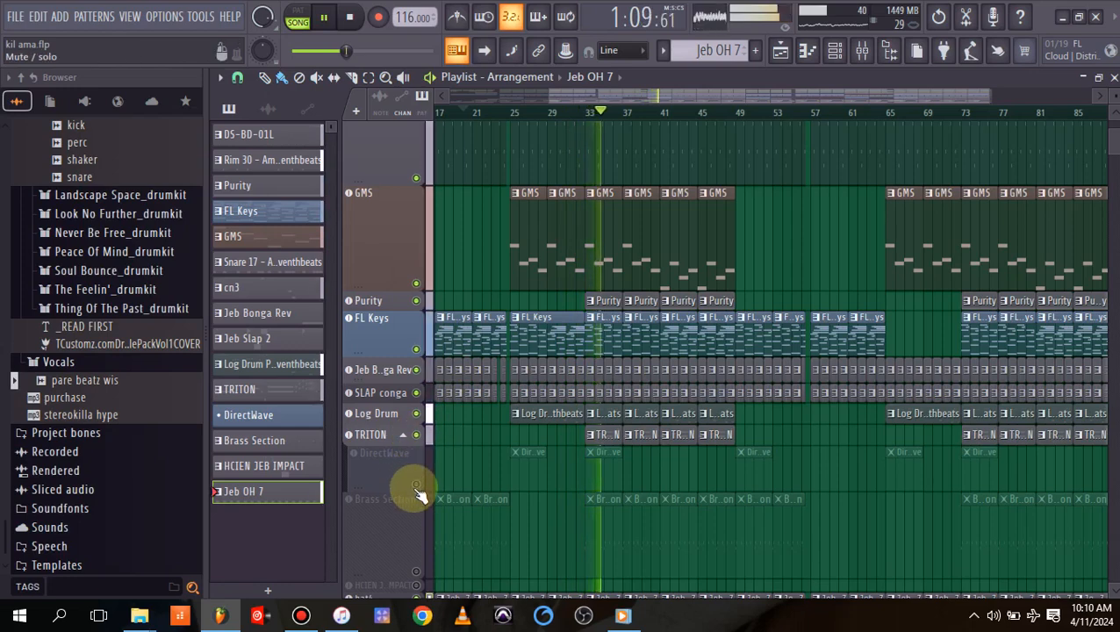
click(417, 573)
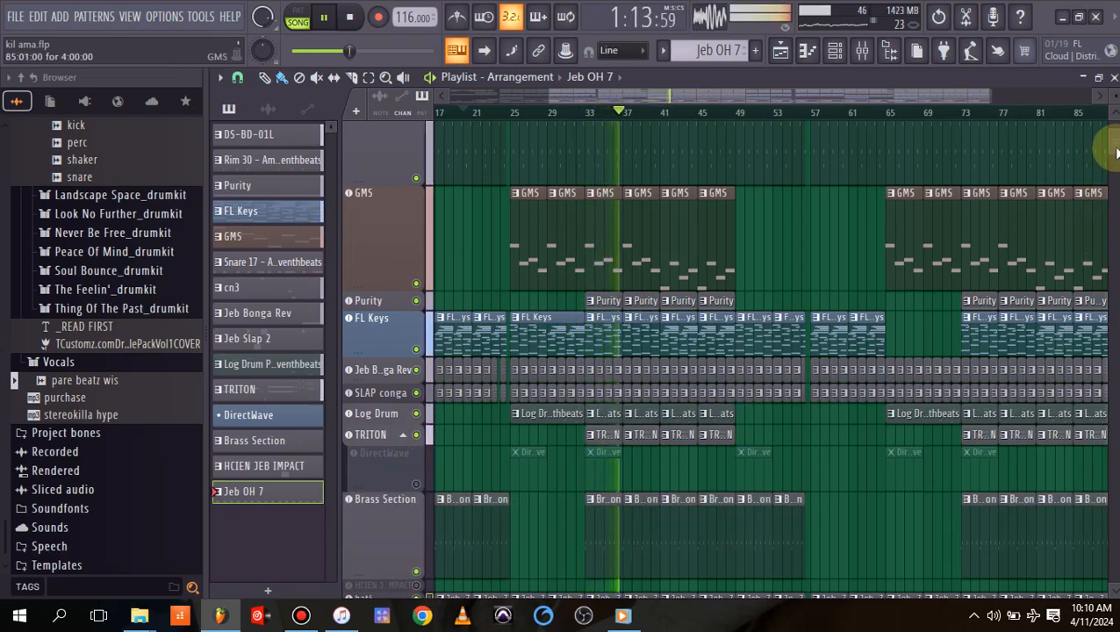
scroll(1113, 154, down, 10)
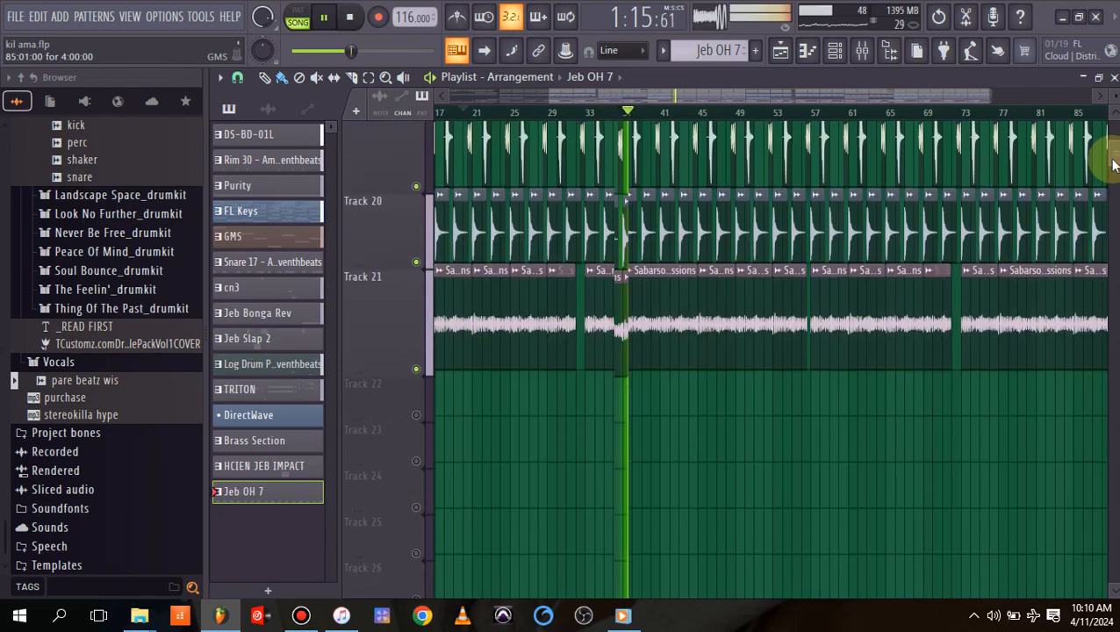
scroll(1113, 155, up, 8)
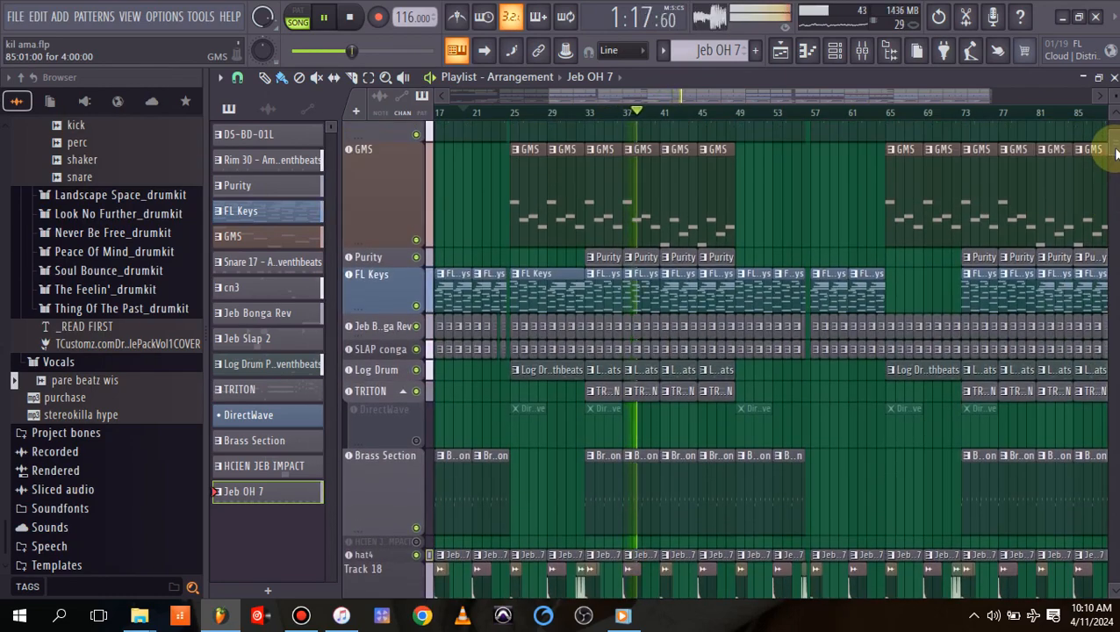
key(space)
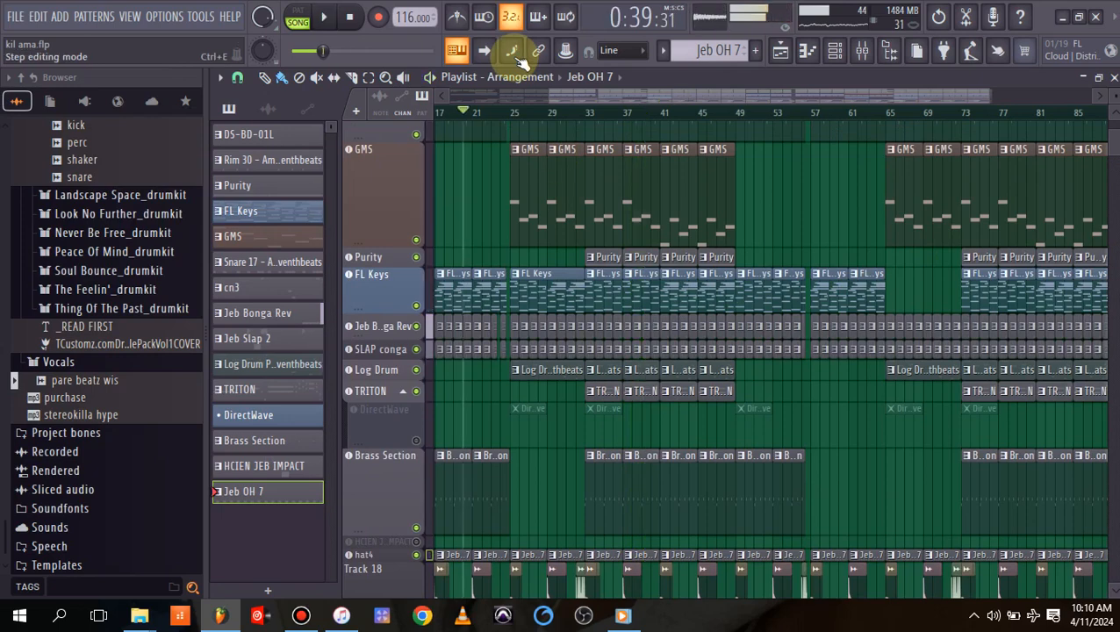
Unmute the HCIEN JEB IMPACT track and play the song from bar 7, showing the opening 17 bars.
drag(586, 95, 443, 118)
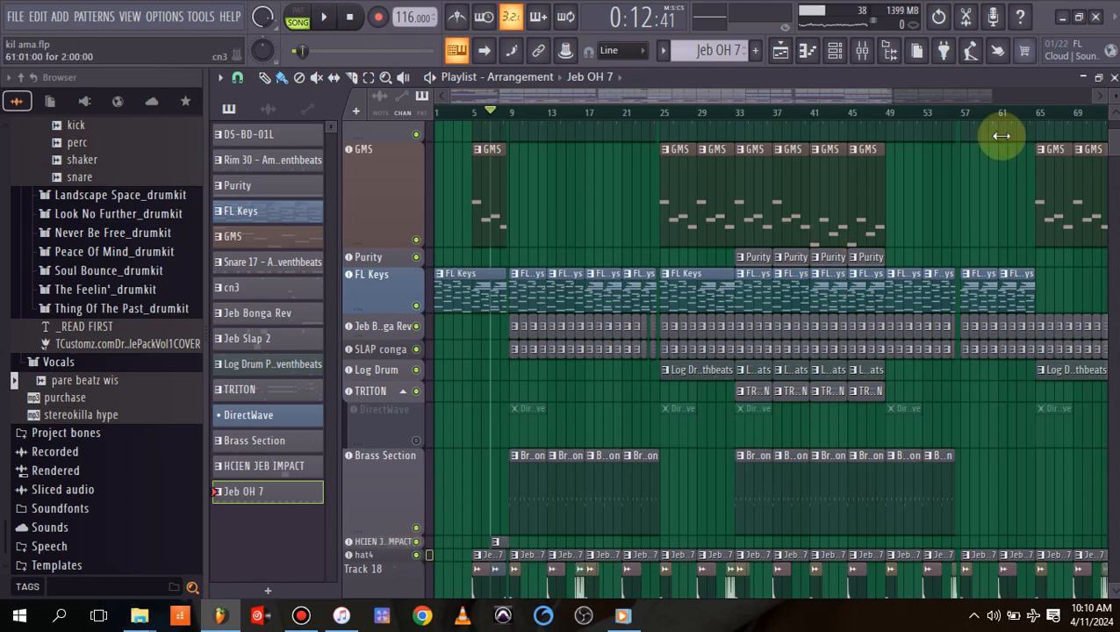
drag(890, 100, 559, 114)
key(space)
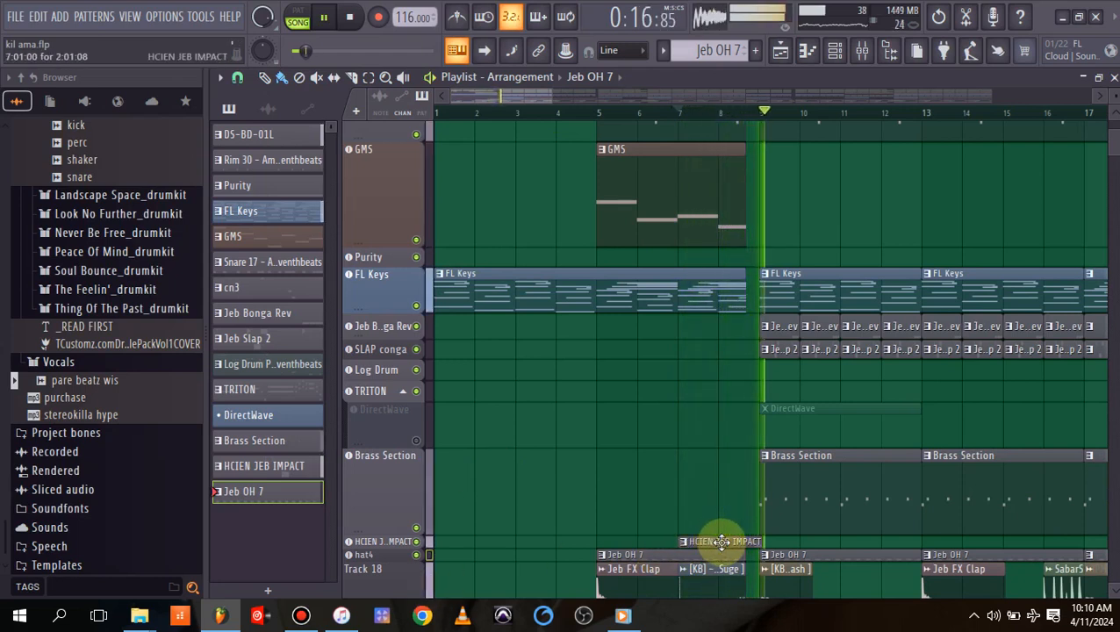
Solo the HCIEN JEB IMPACT track, examine its clip's notes in the piano roll during playback, and return to the playlist.
right_click(417, 541)
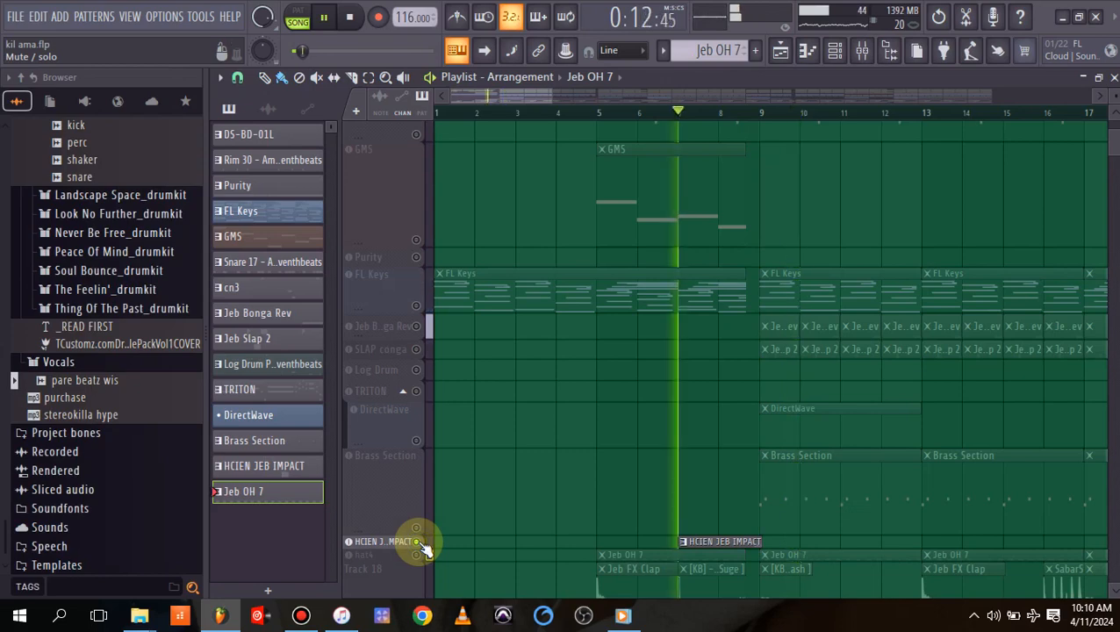
double_click(740, 543)
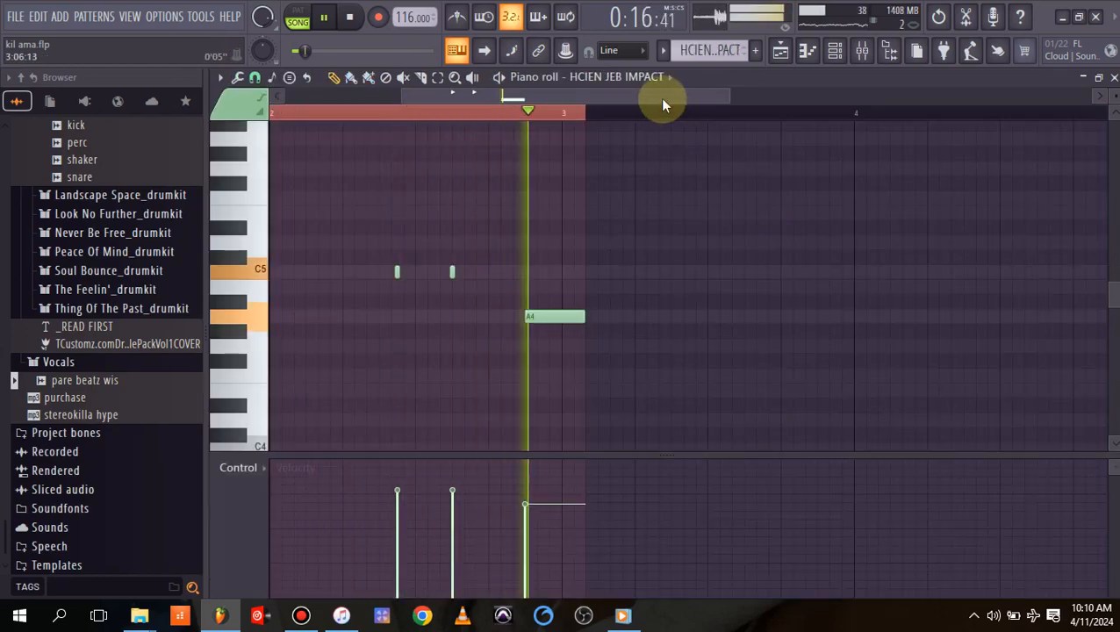
key(space)
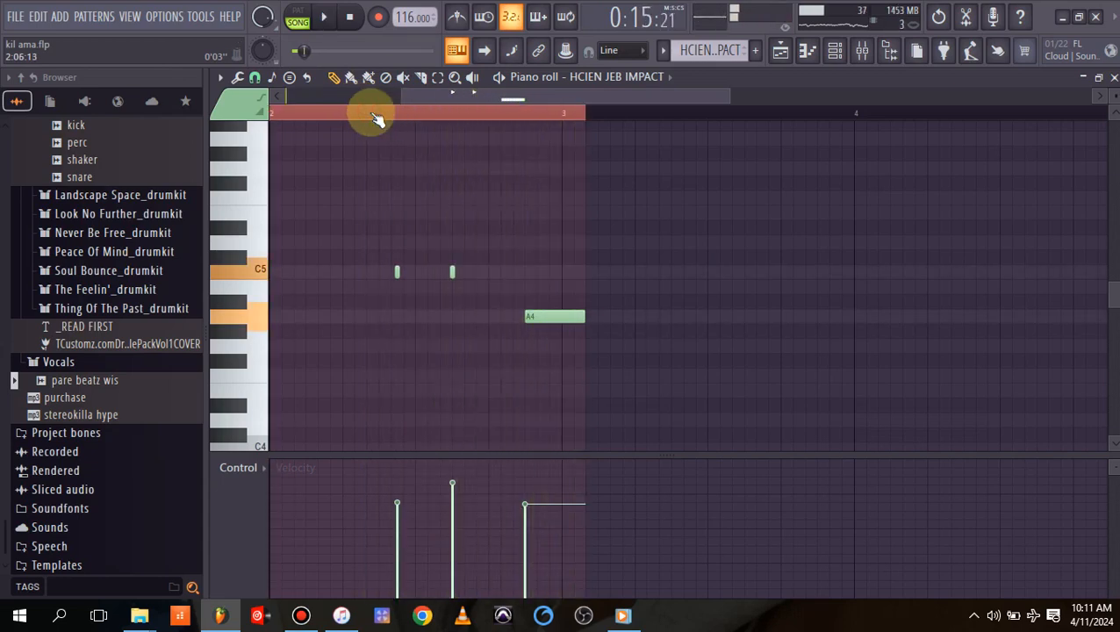
click(792, 53)
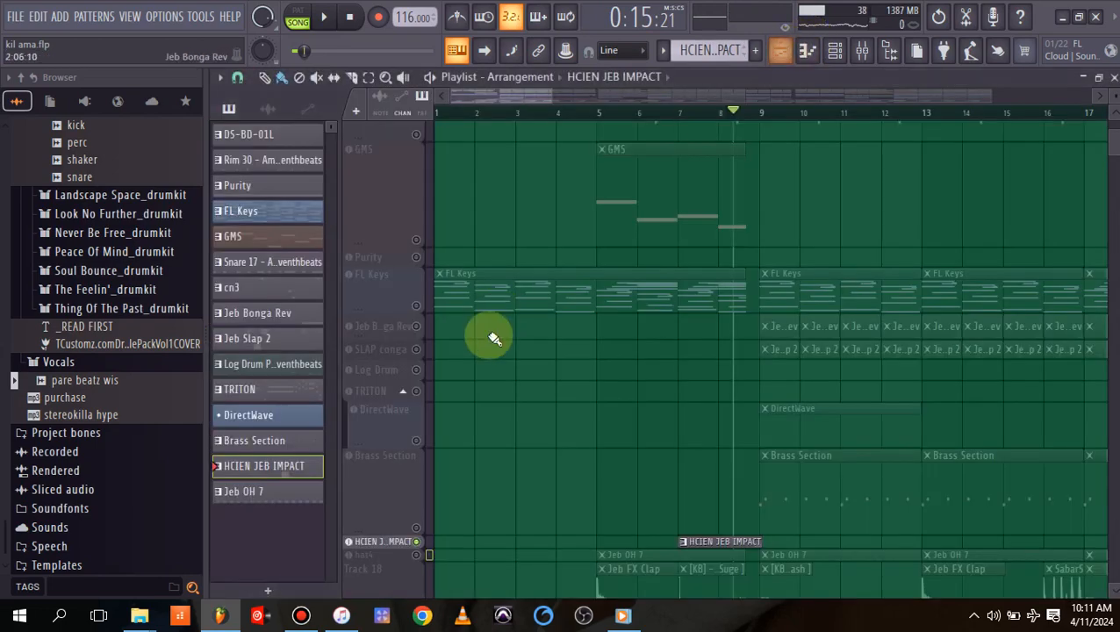
Play the song with all playlist tracks unmuted, including DirectWave, and lower the Snare 17 mixer channel's volume to 0%.
key(space)
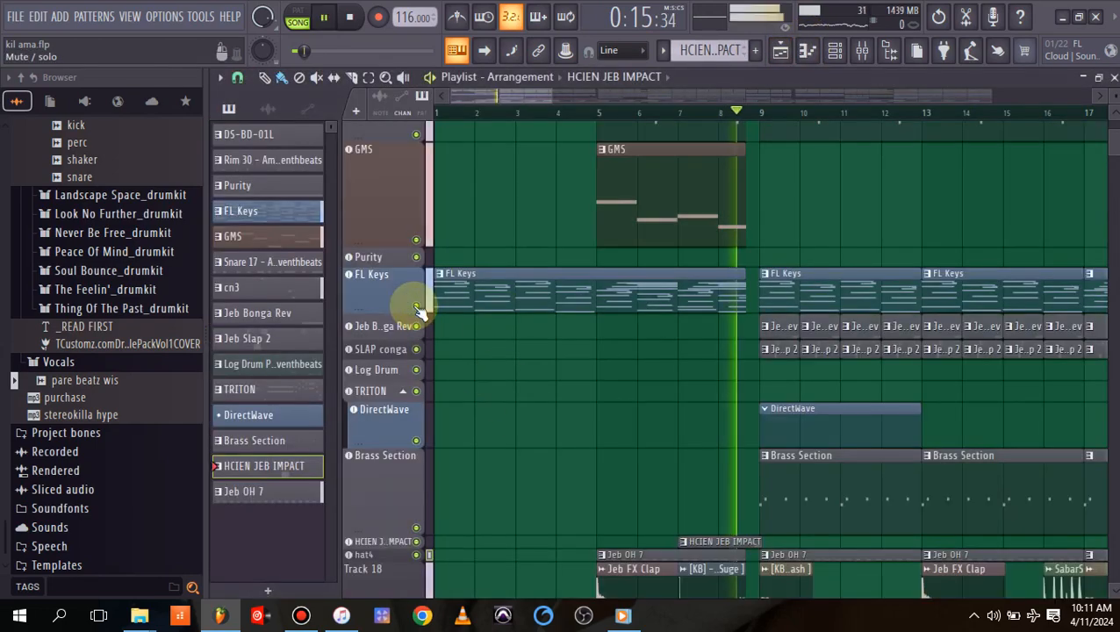
click(863, 51)
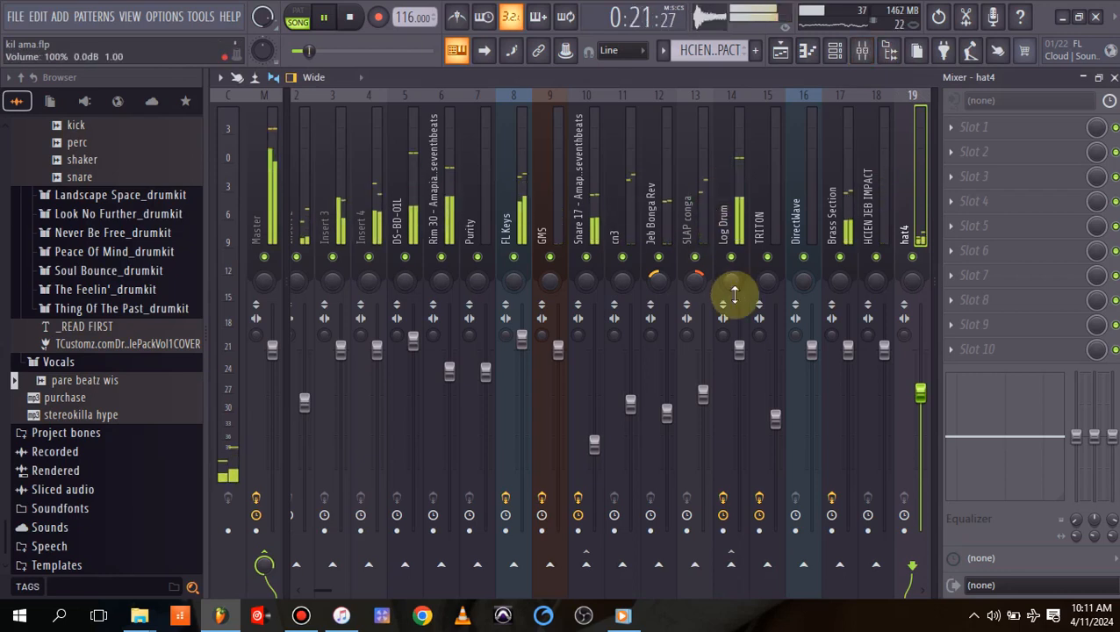
drag(594, 443, 595, 530)
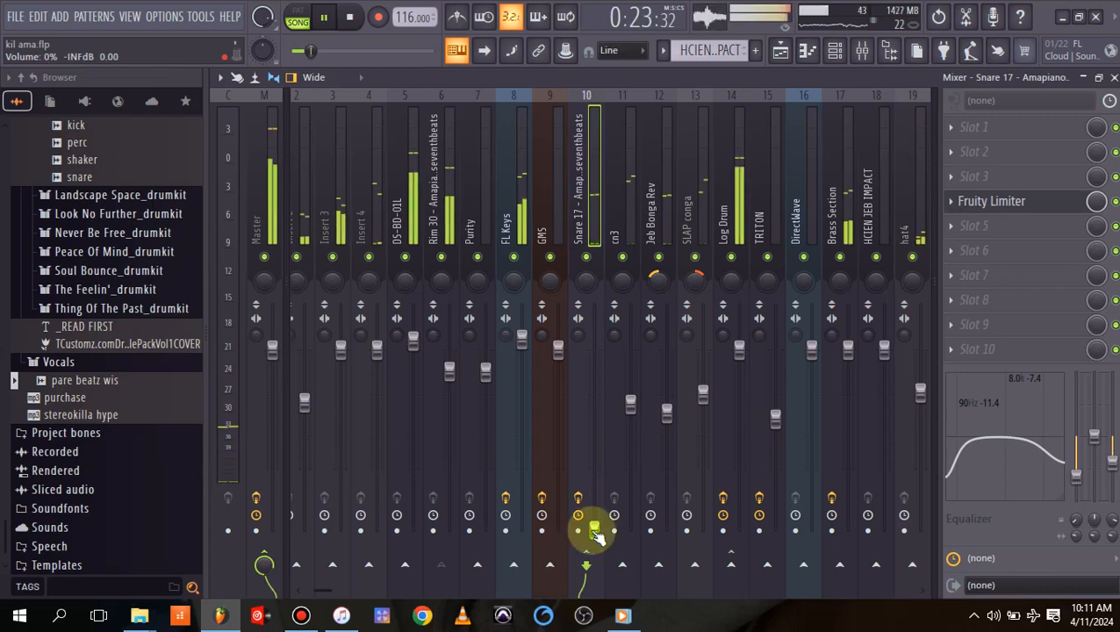
click(778, 54)
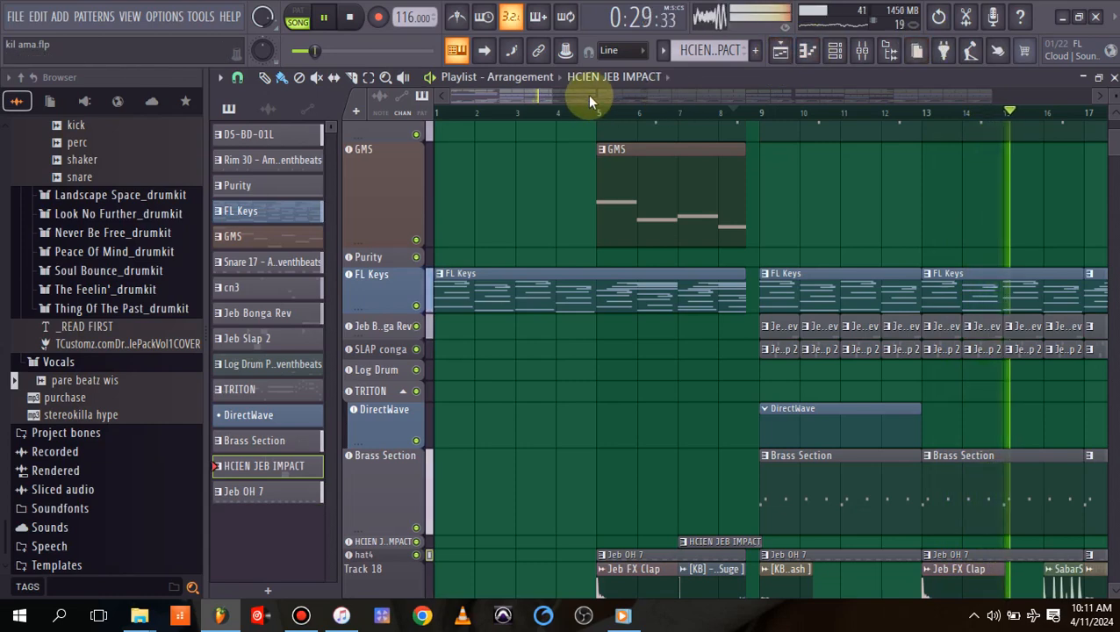
Show about 70 bars of the arrangement and reduce the Brass Section and Track 18 rows to minimal height.
scroll(809, 186, down, 5)
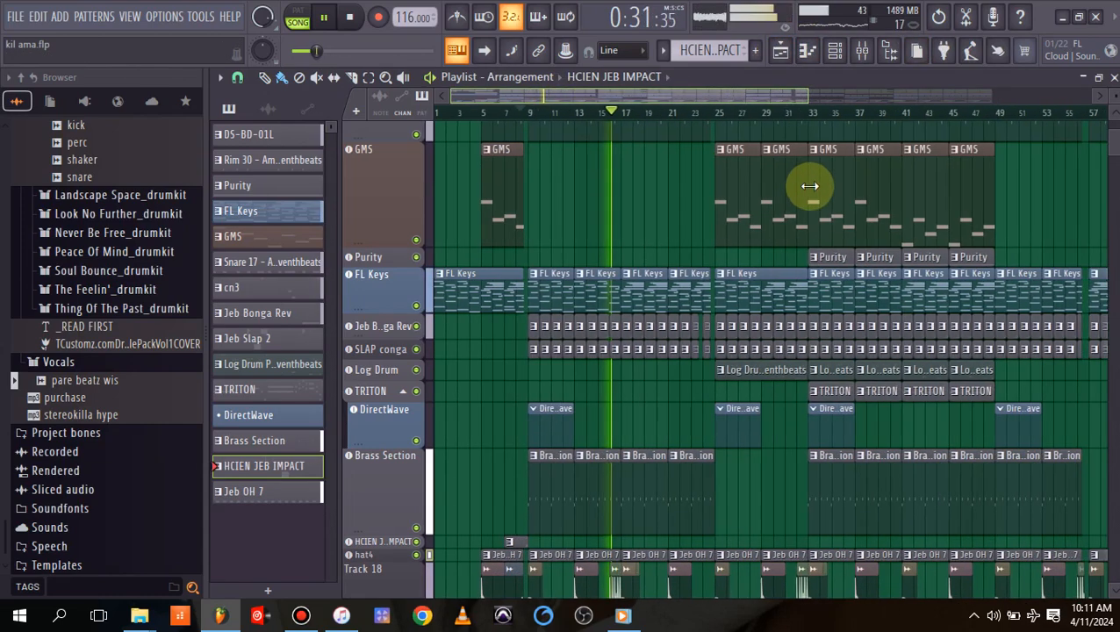
scroll(903, 247, down, 2)
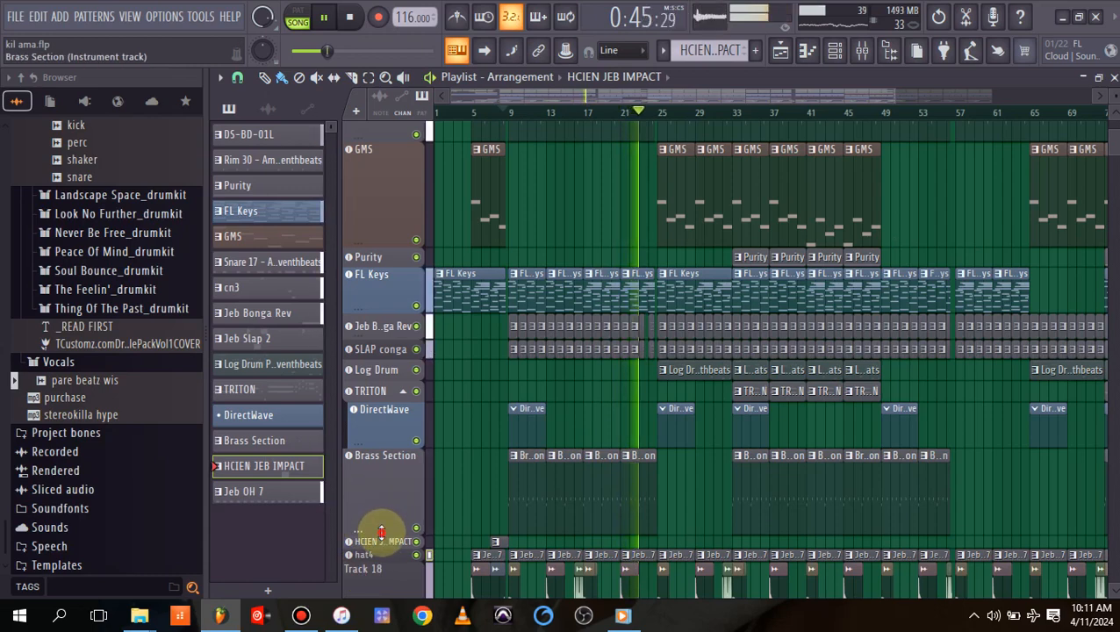
drag(381, 535, 382, 461)
drag(395, 559, 392, 507)
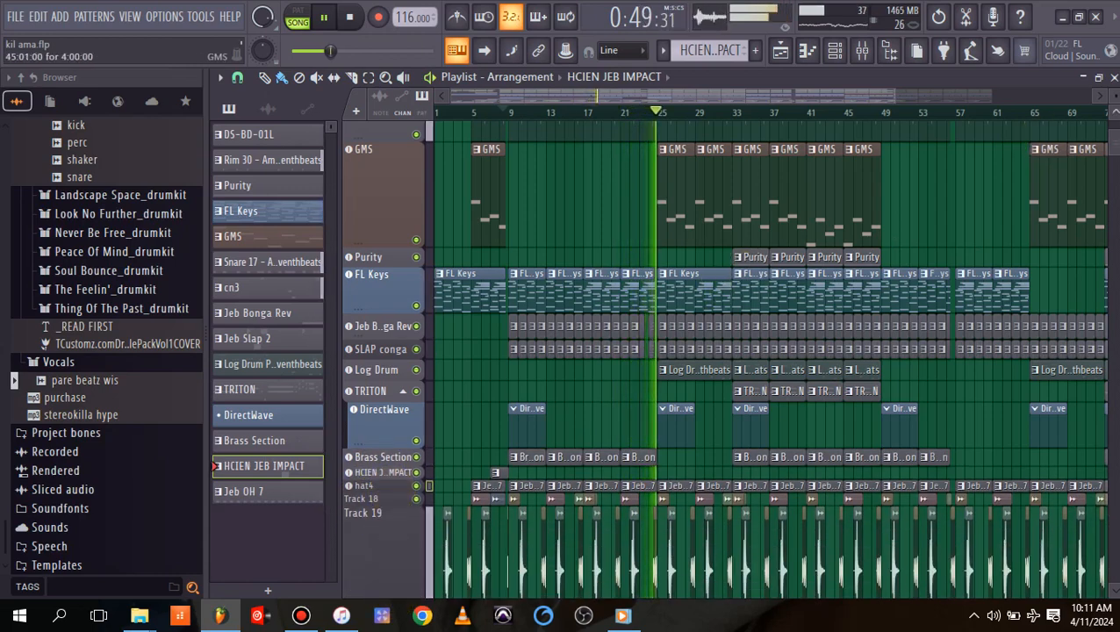
Shrink the heights of the Track 19, Track 20 and Track 21 audio rows.
scroll(1101, 193, down, 3)
scroll(1110, 158, down, 4)
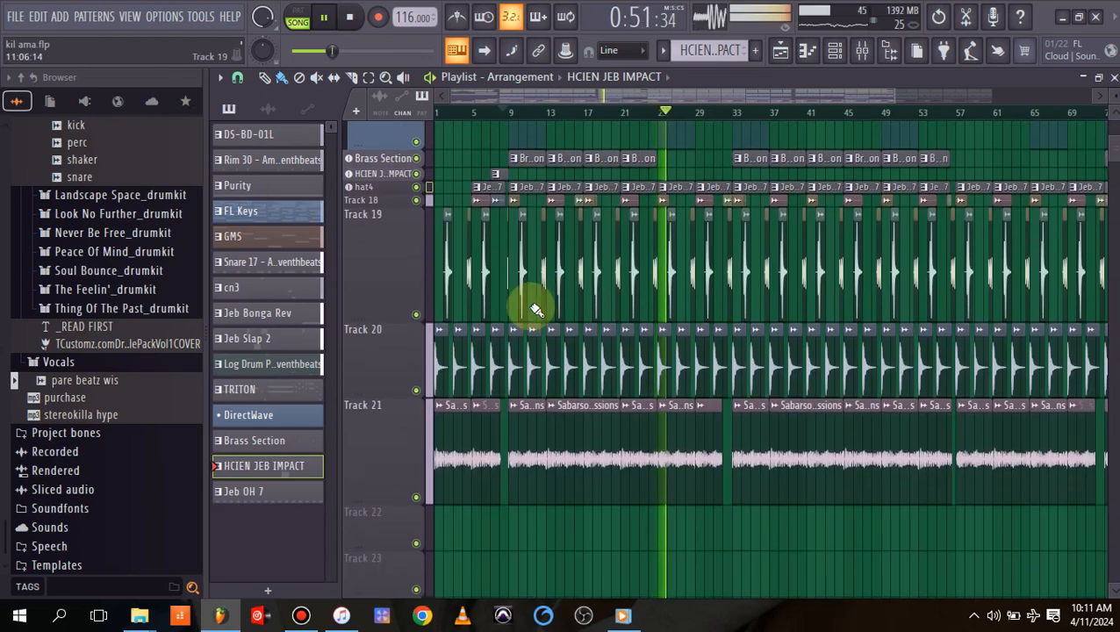
drag(391, 318, 384, 220)
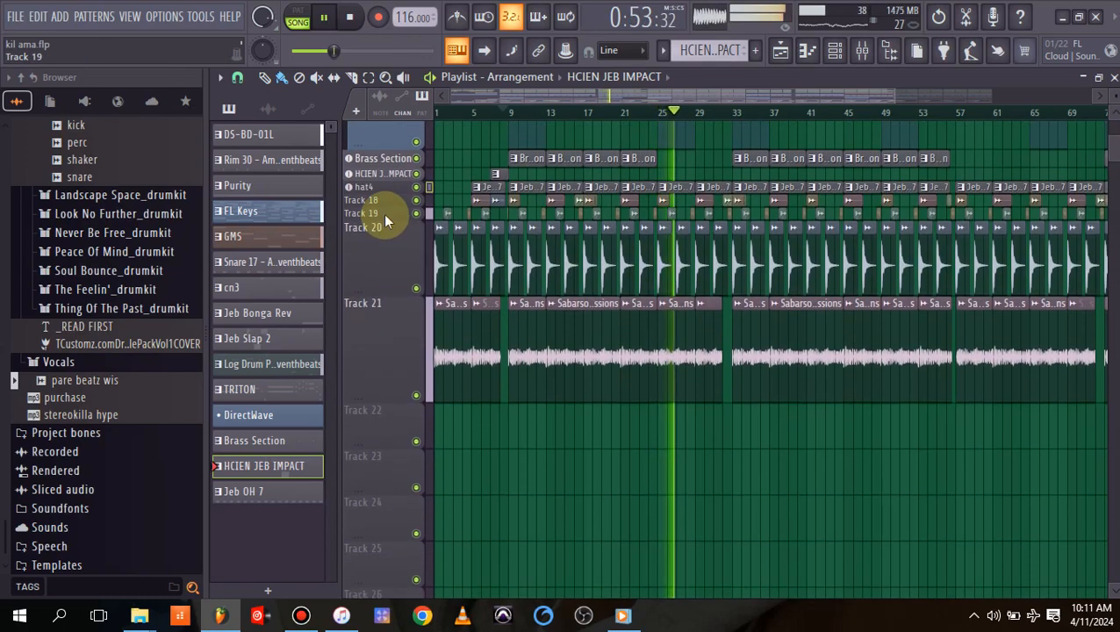
drag(384, 299, 383, 233)
drag(383, 341, 386, 258)
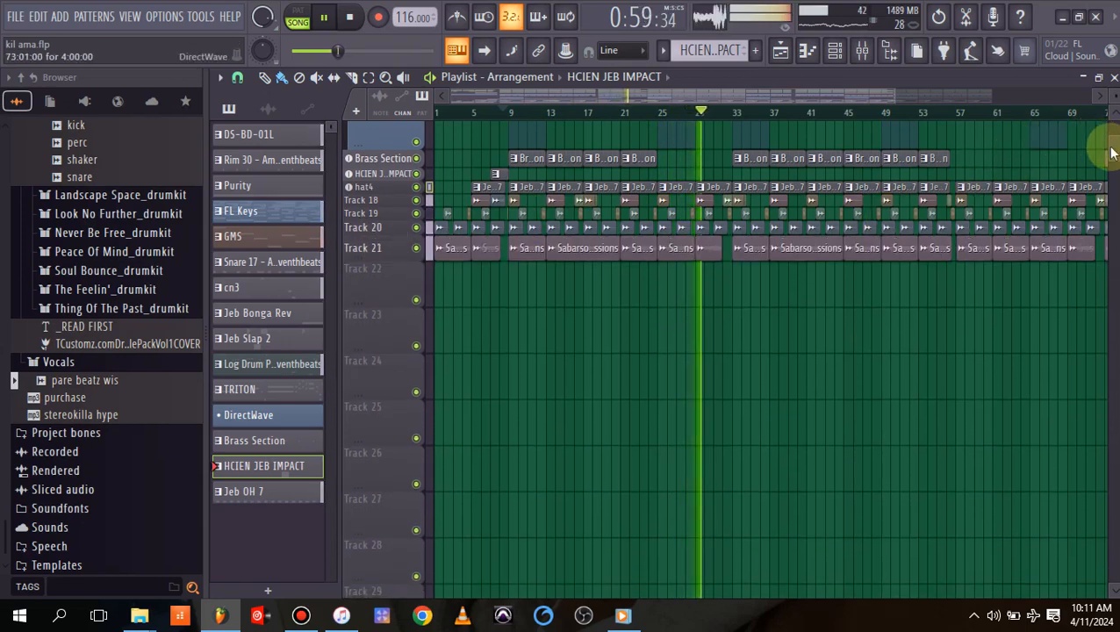
Reduce the heights of the FL Keys, cn3 and GMS rows to fit more tracks on screen.
scroll(1111, 143, up, 5)
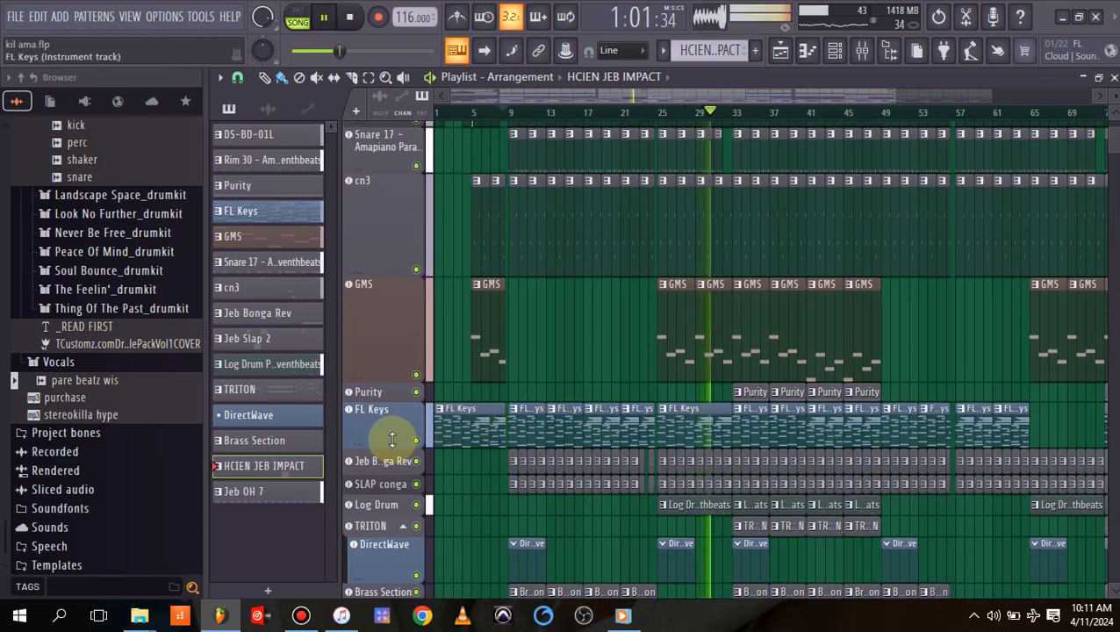
drag(375, 451, 383, 193)
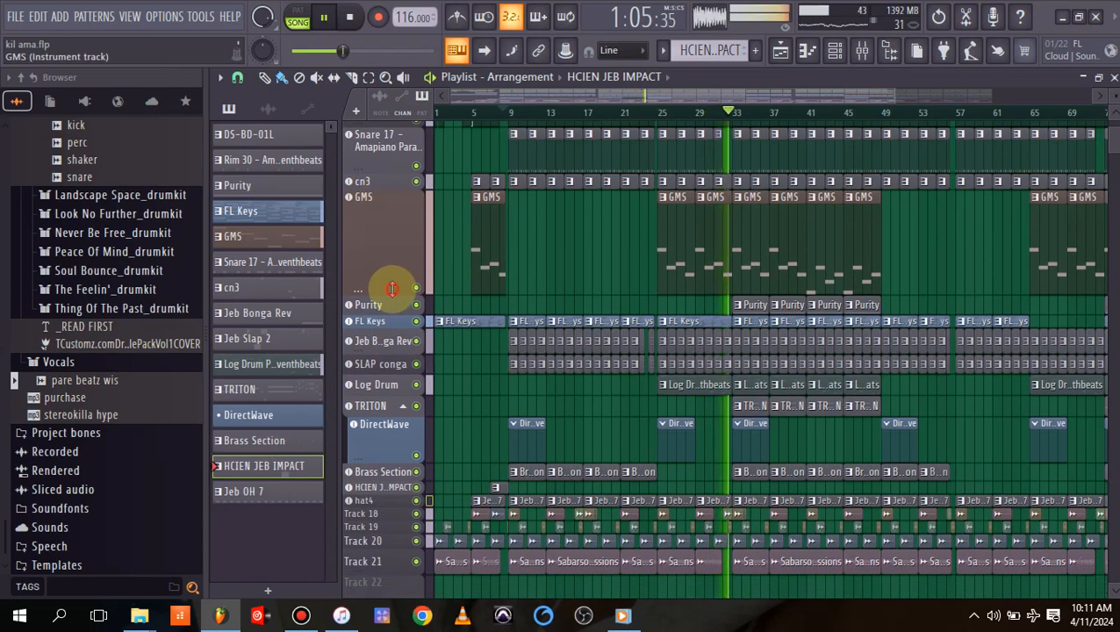
drag(392, 289, 392, 214)
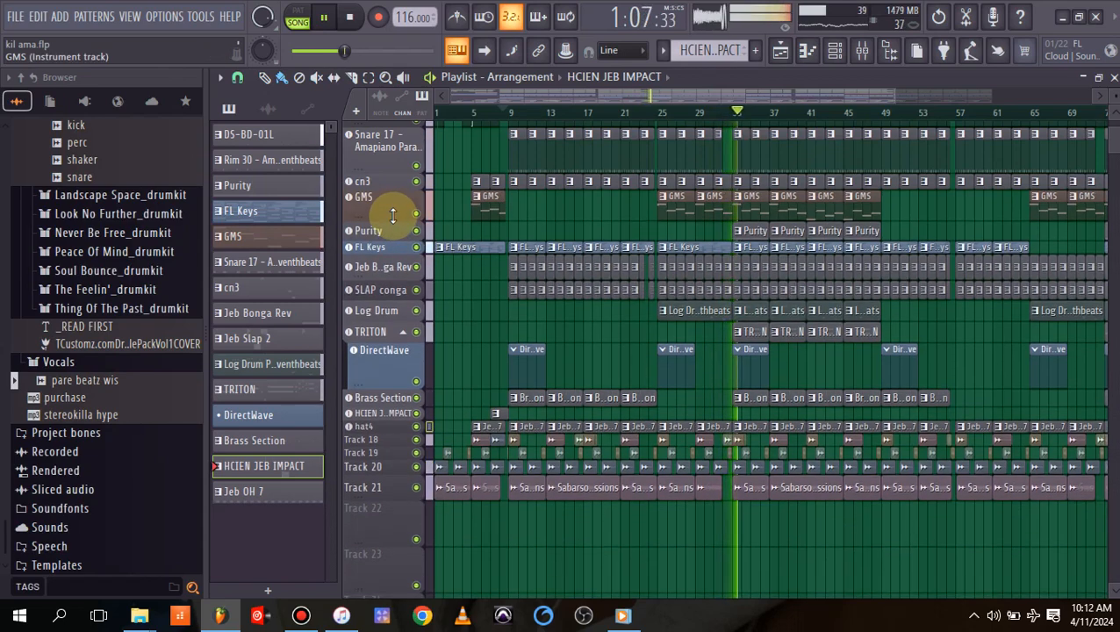